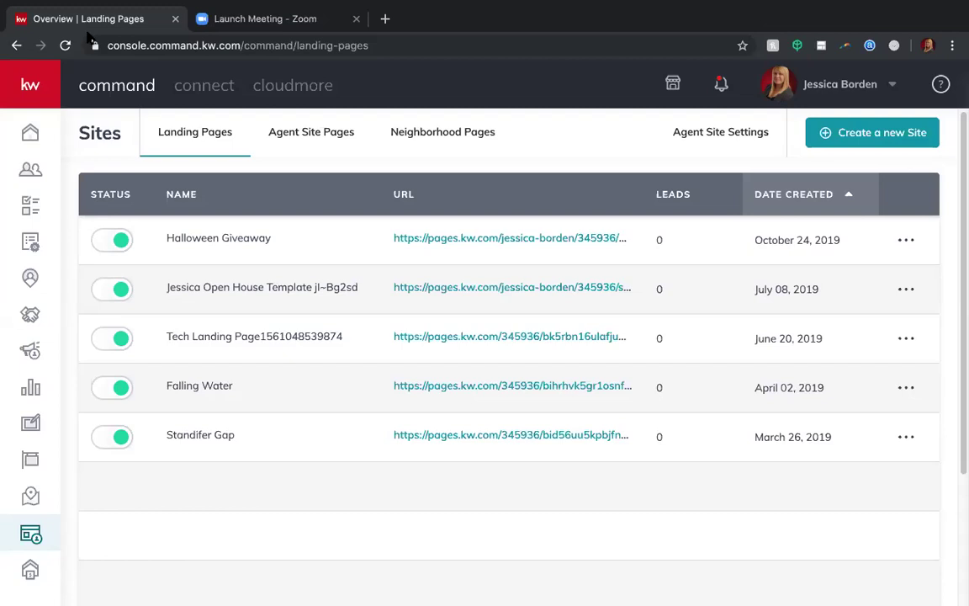
Visit the home dashboard, expand the navigation labels, and return to the Sites landing pages
click(34, 137)
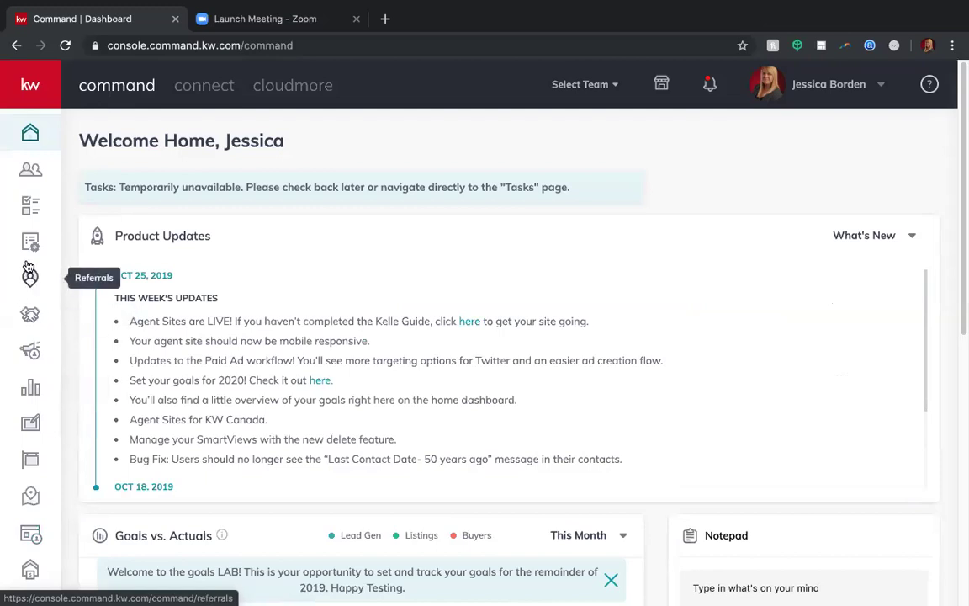
click(28, 87)
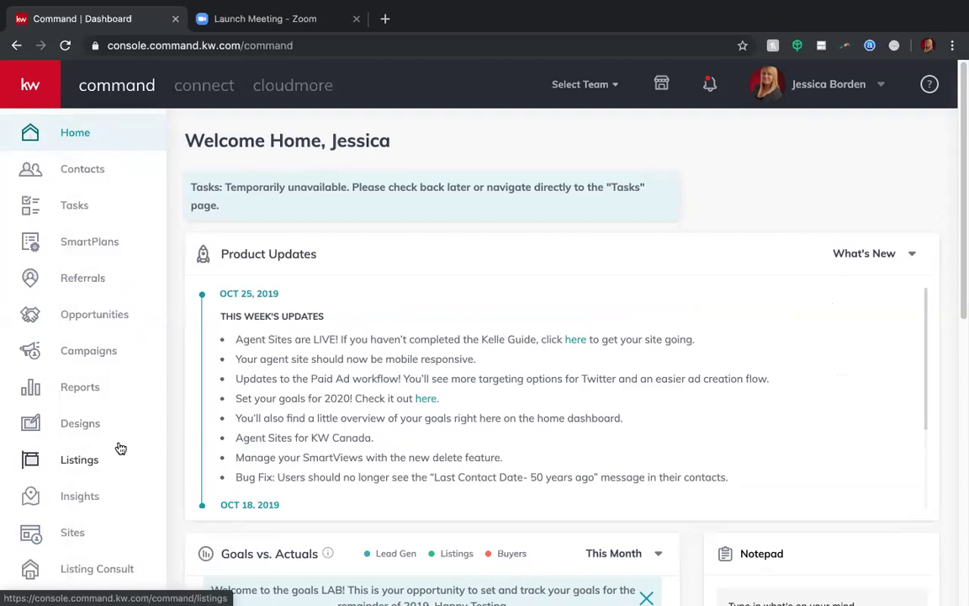
click(44, 539)
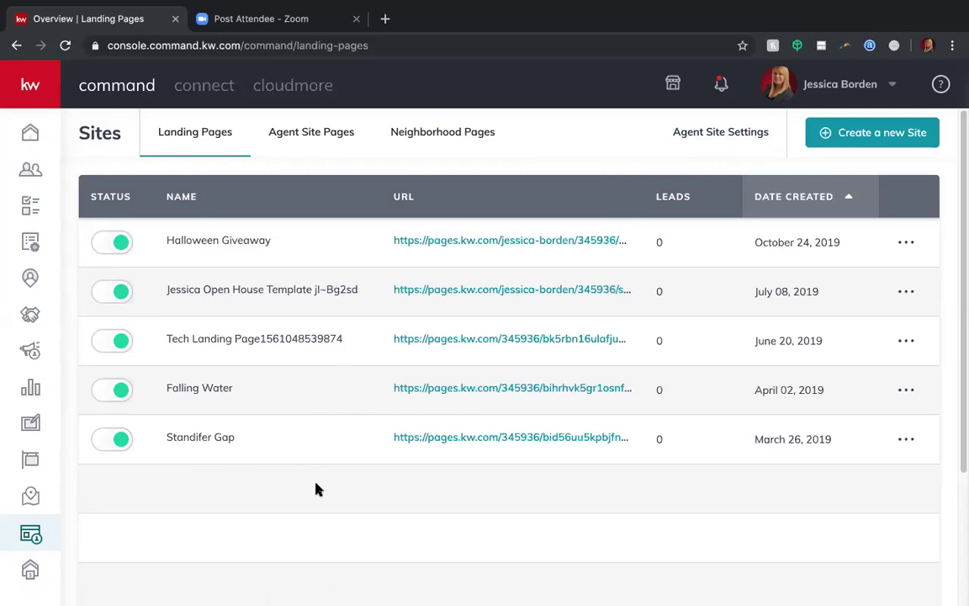
Launch the Kelle Guide for Agent Sites, choosing the new KW Agent Sites as the site provider
scroll(316, 489, down, 3)
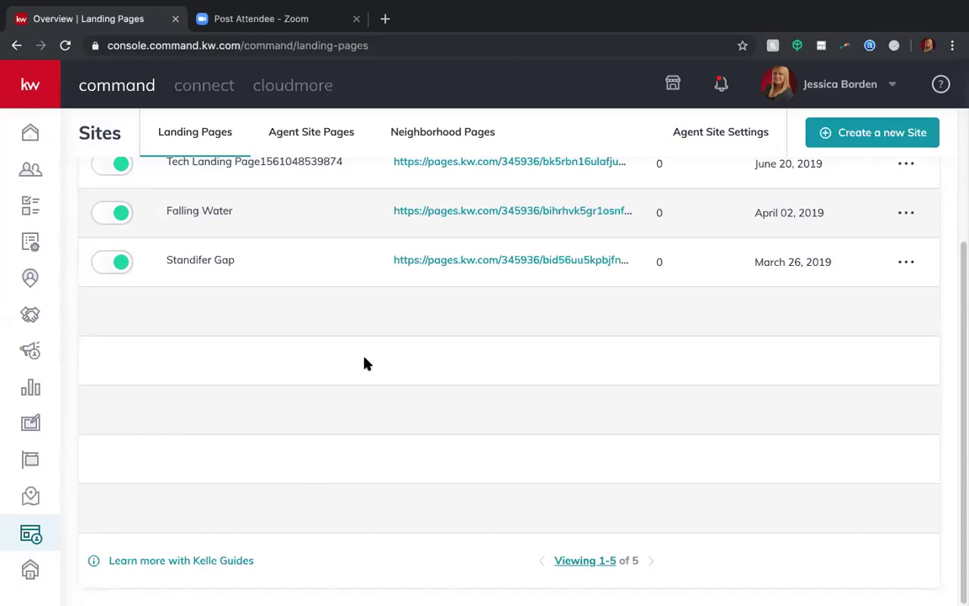
click(160, 569)
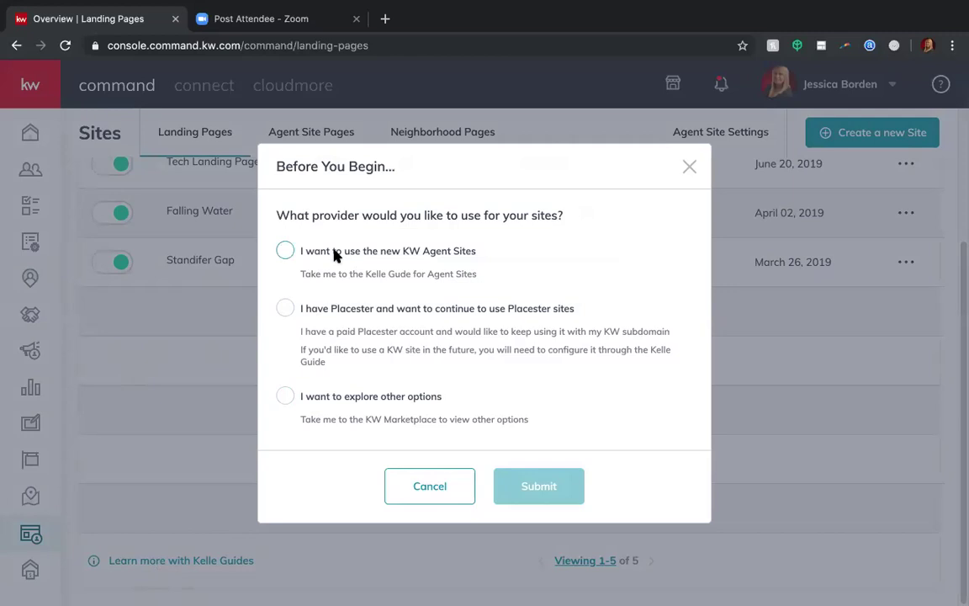
click(286, 253)
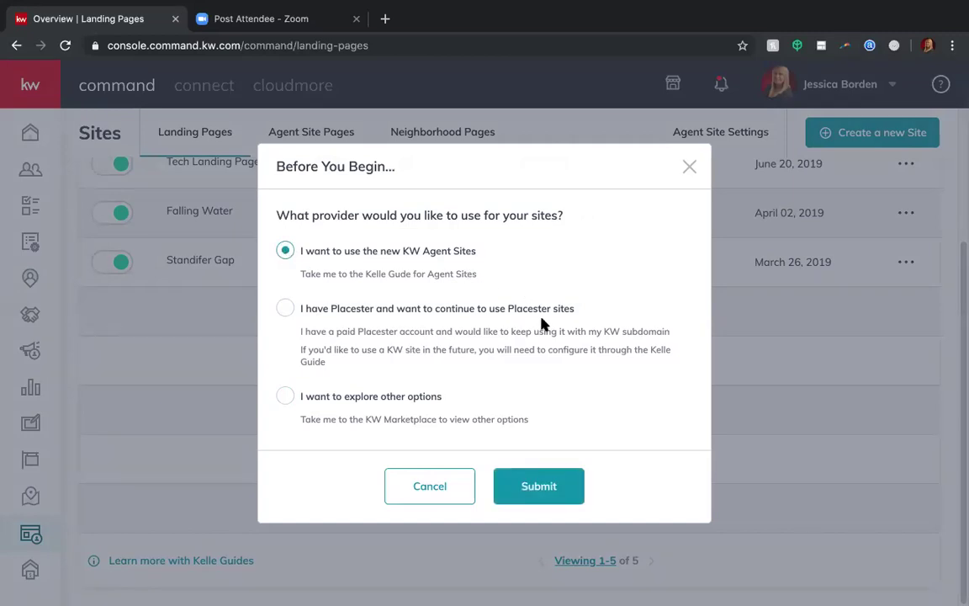
click(530, 488)
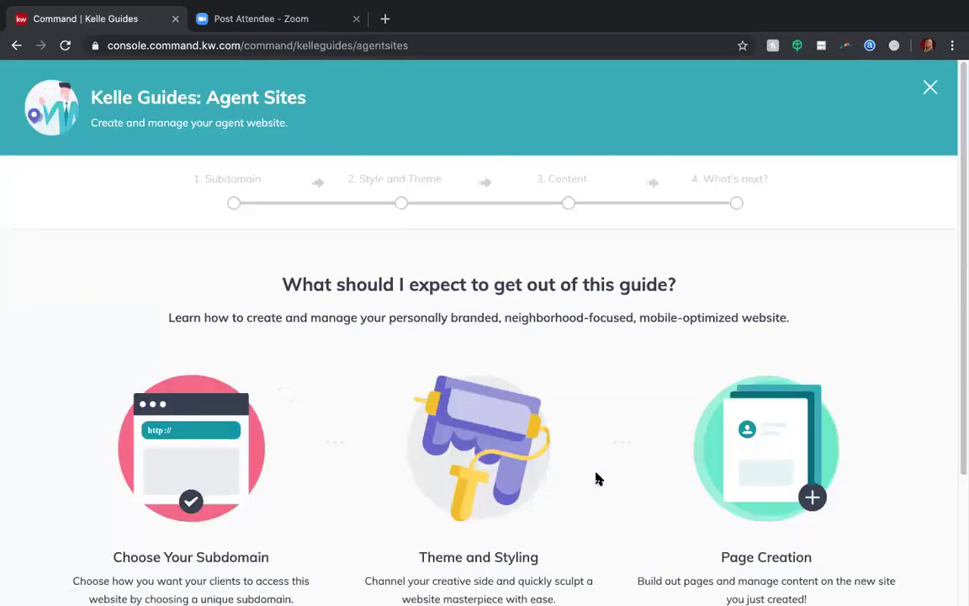
Review the Agent Sites guide overview and get the guide started
scroll(592, 396, down, 1)
scroll(592, 395, up, 1)
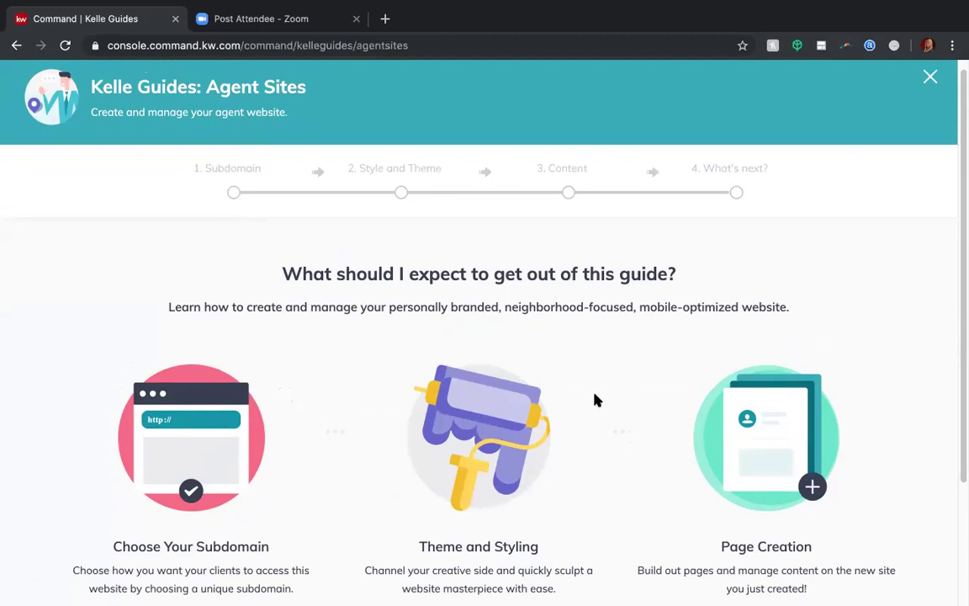
scroll(594, 400, down, 2)
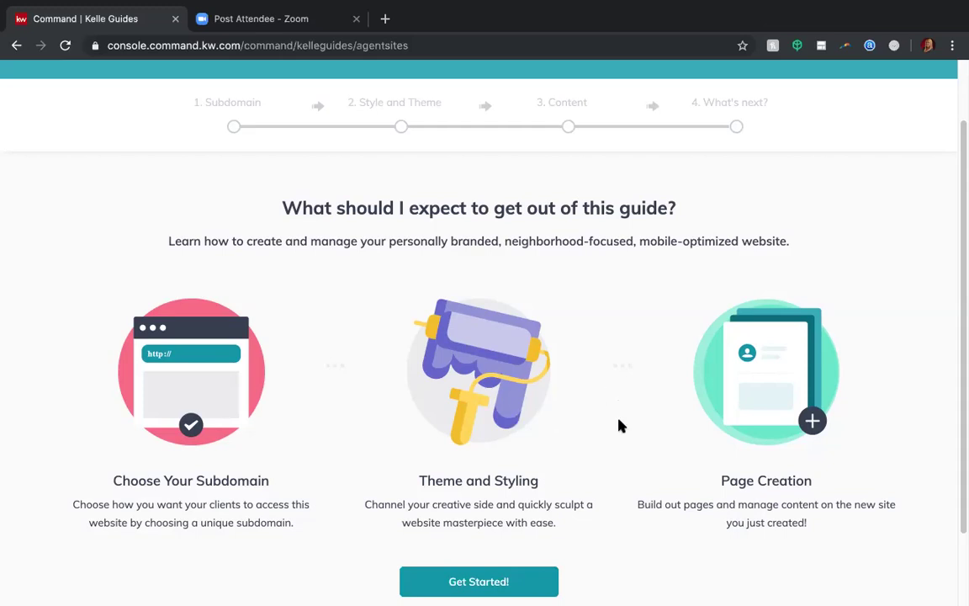
scroll(597, 420, down, 2)
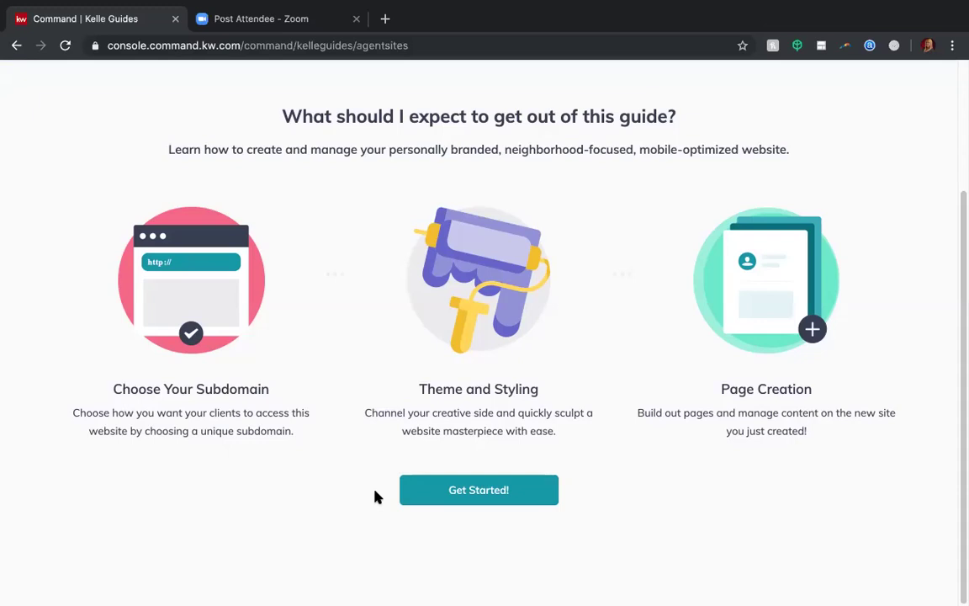
click(477, 499)
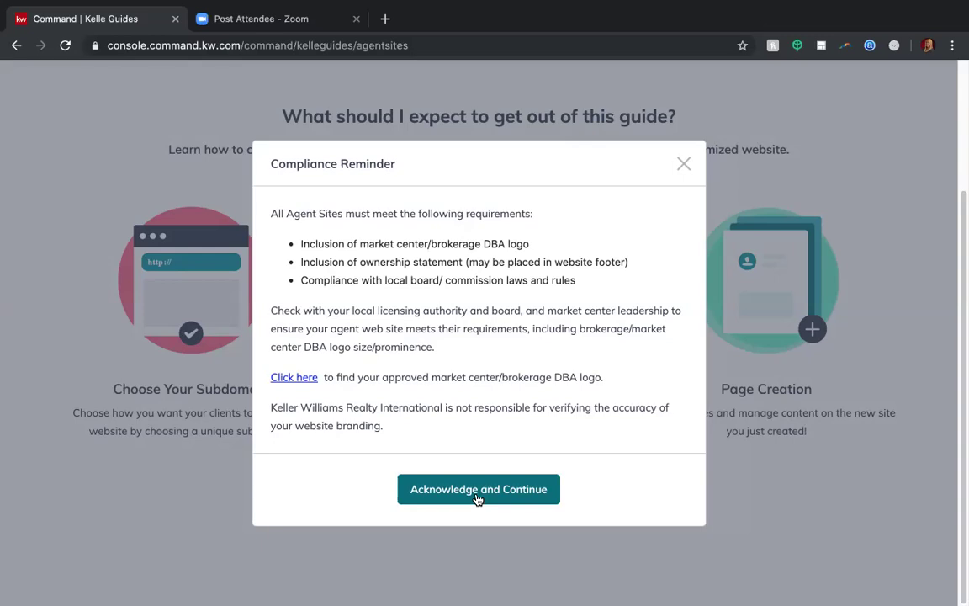
Open the approved DBA logo page linked in the compliance reminder and search the market center logos for 532
click(287, 380)
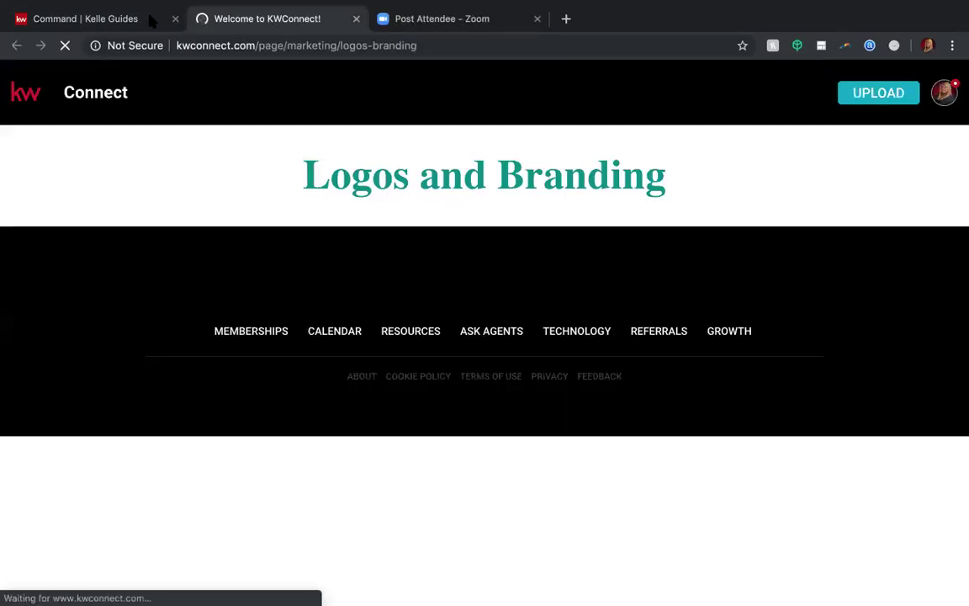
click(85, 18)
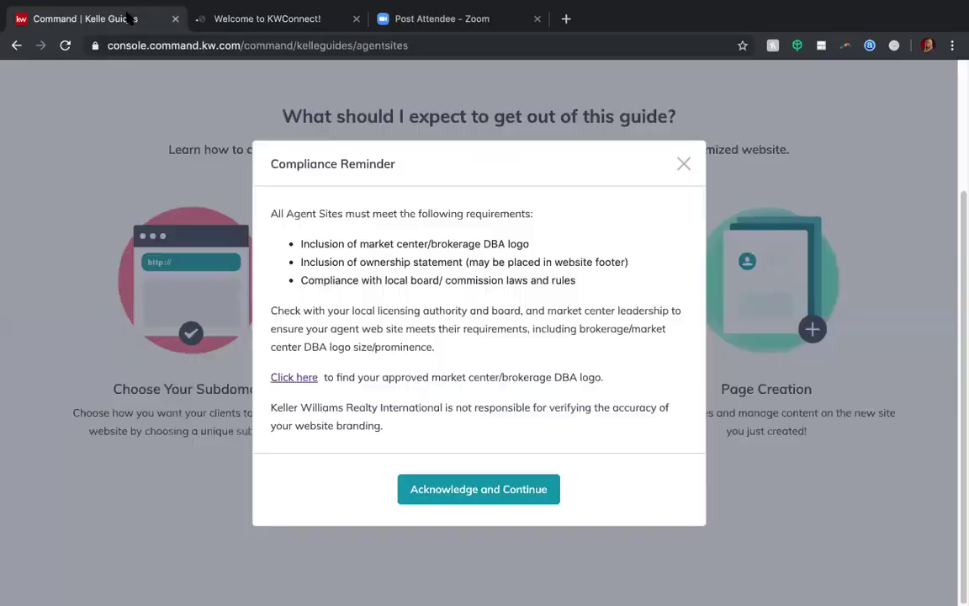
click(261, 18)
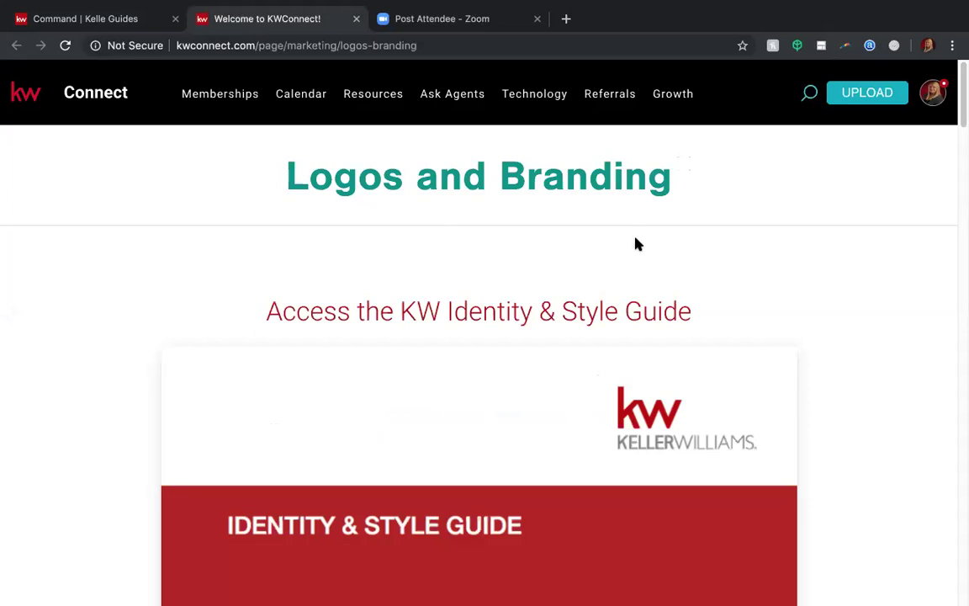
scroll(685, 241, down, 8)
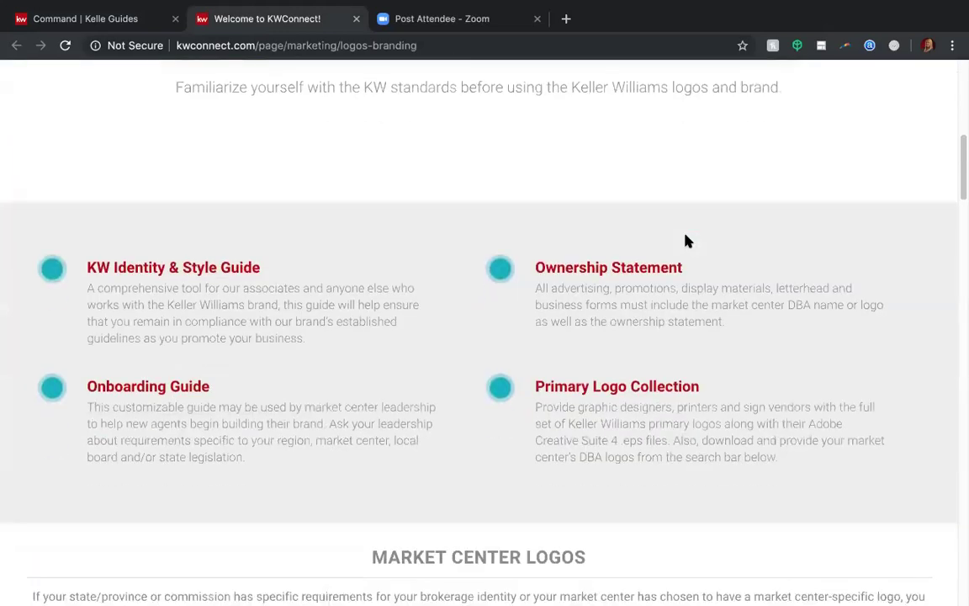
scroll(685, 242, down, 5)
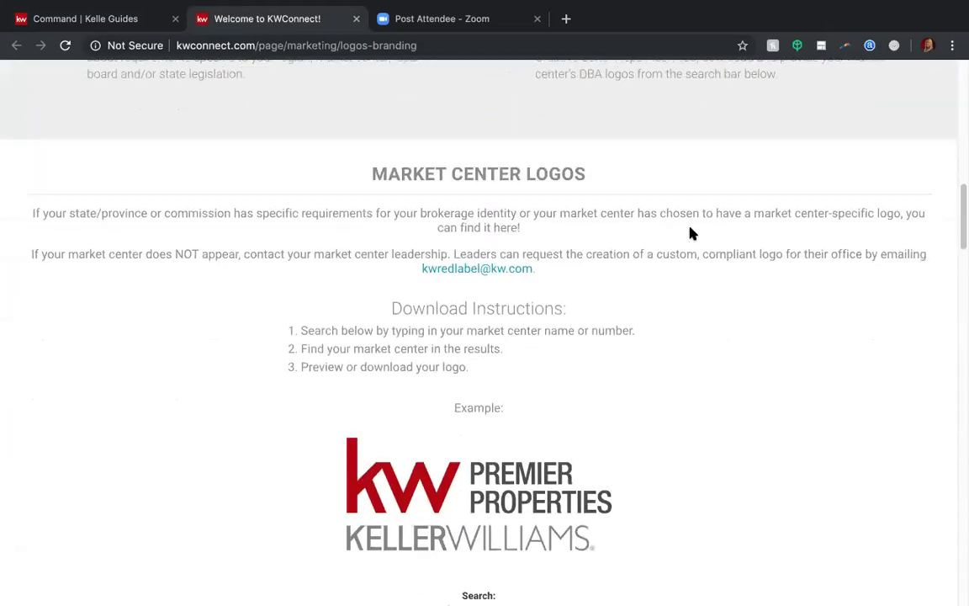
scroll(690, 233, down, 2)
scroll(690, 233, up, 4)
scroll(690, 233, down, 3)
scroll(690, 233, down, 2)
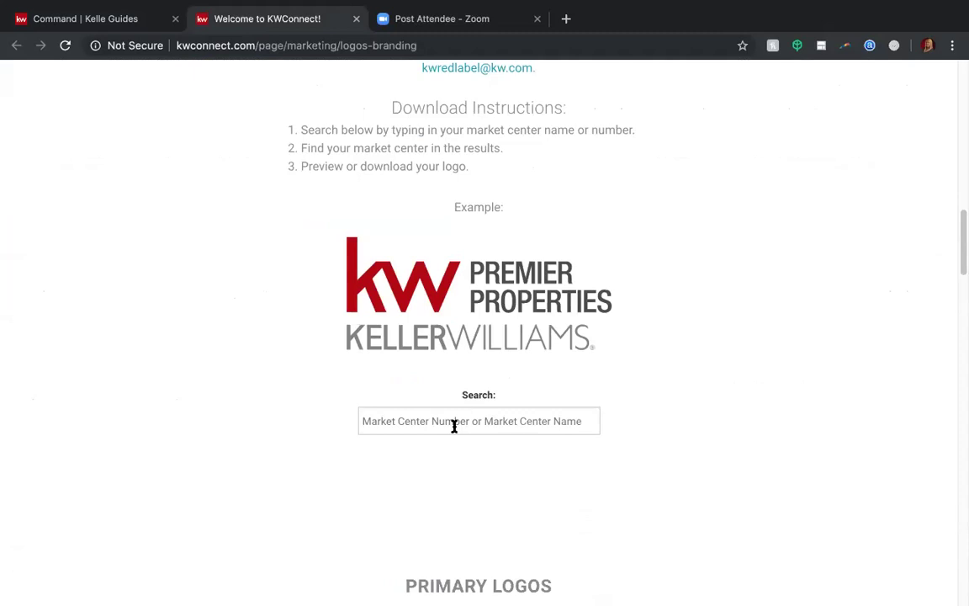
text(532)
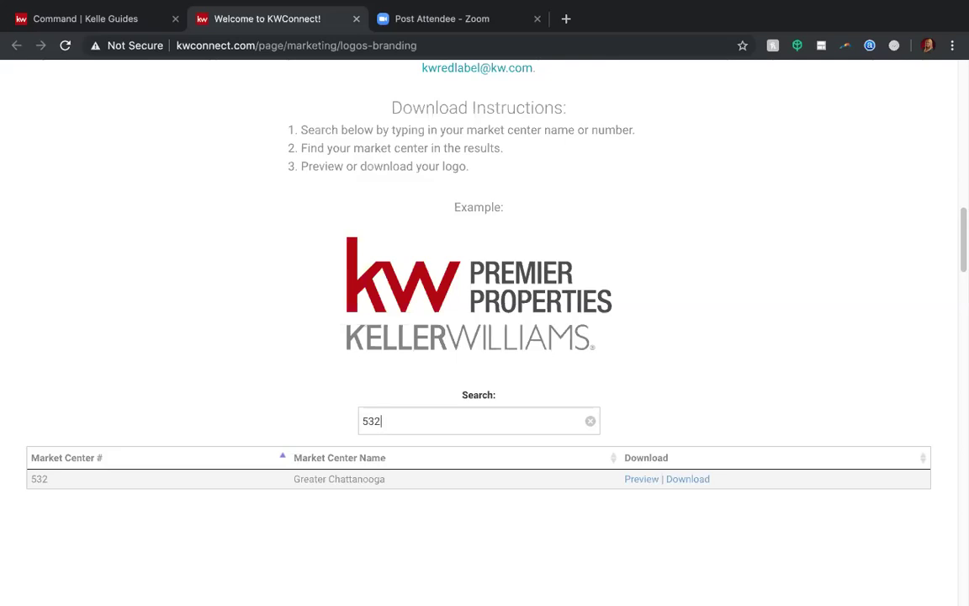
Download the logo package for the Greater Chattanooga market center
click(108, 20)
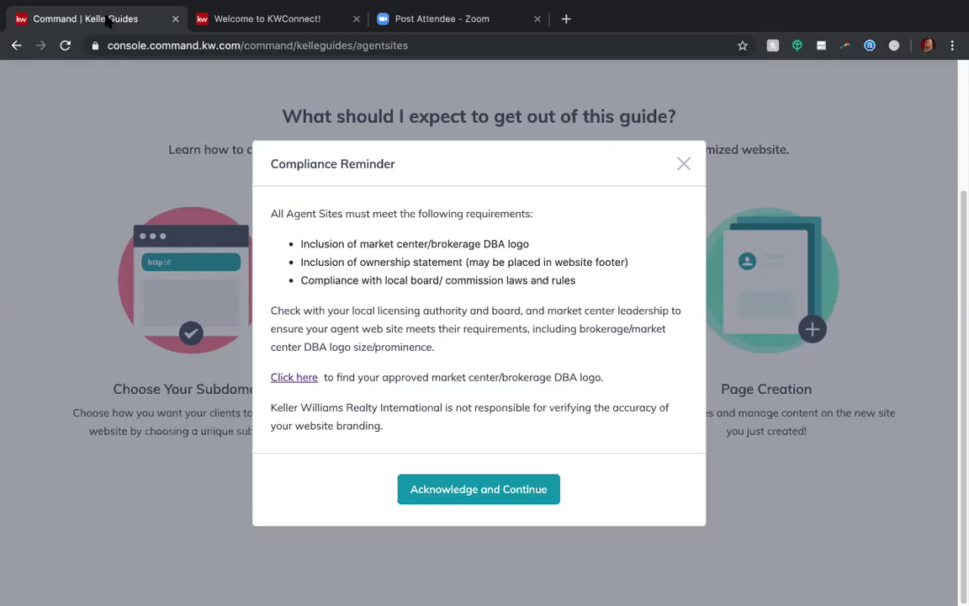
click(201, 19)
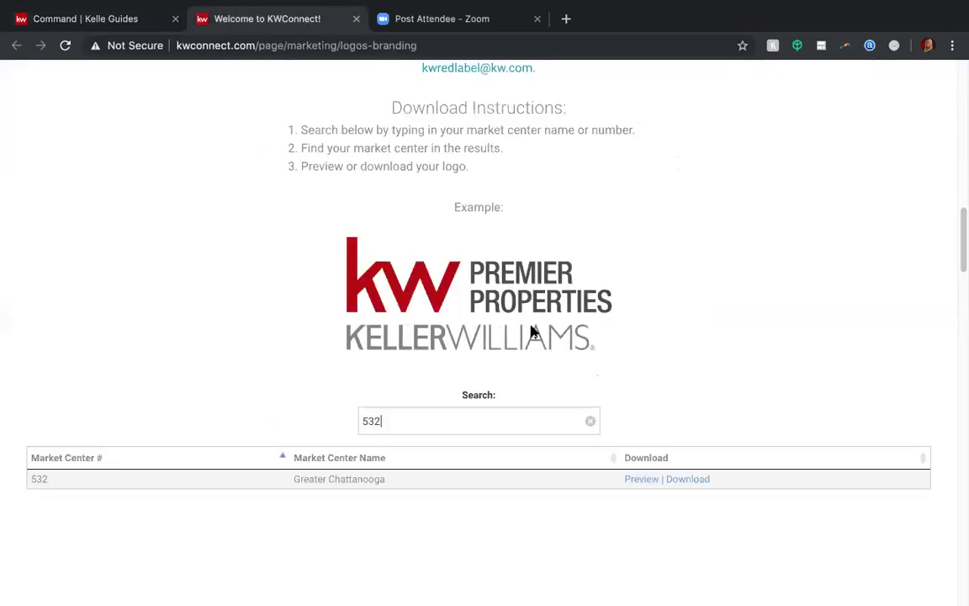
scroll(502, 341, down, 1)
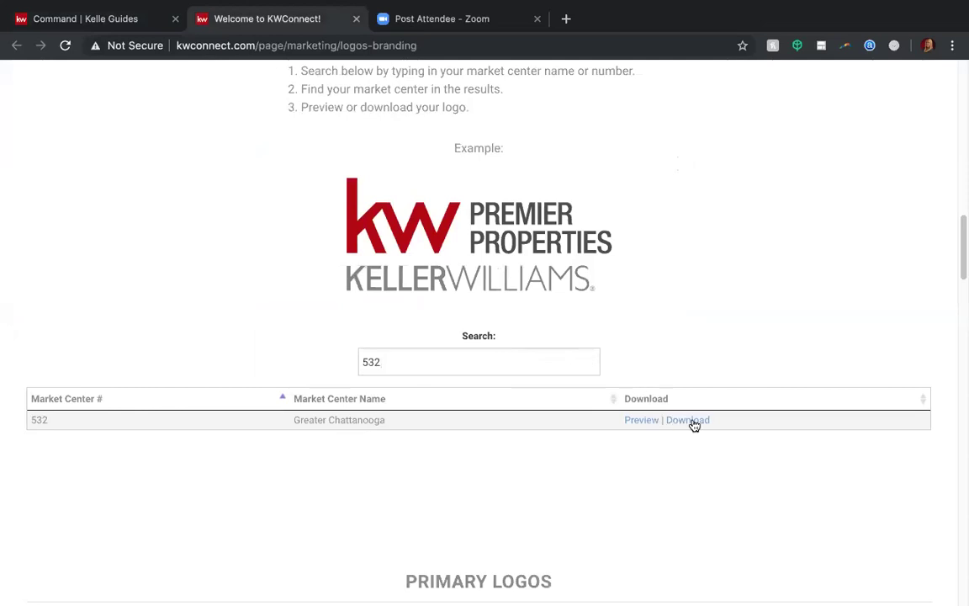
click(690, 421)
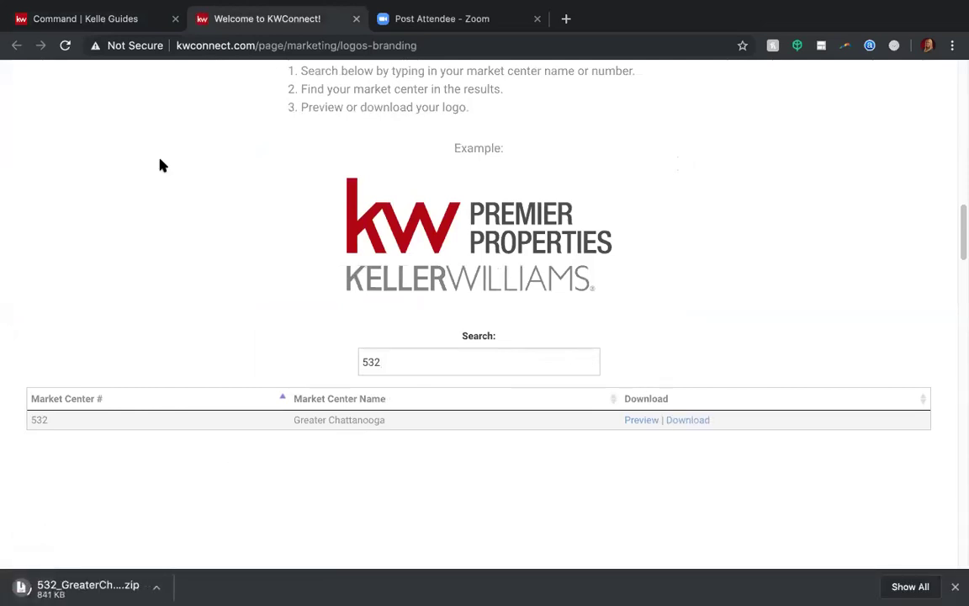
Return to the Agent Sites guide and acknowledge the compliance reminder to continue to the subdomain stage
click(65, 21)
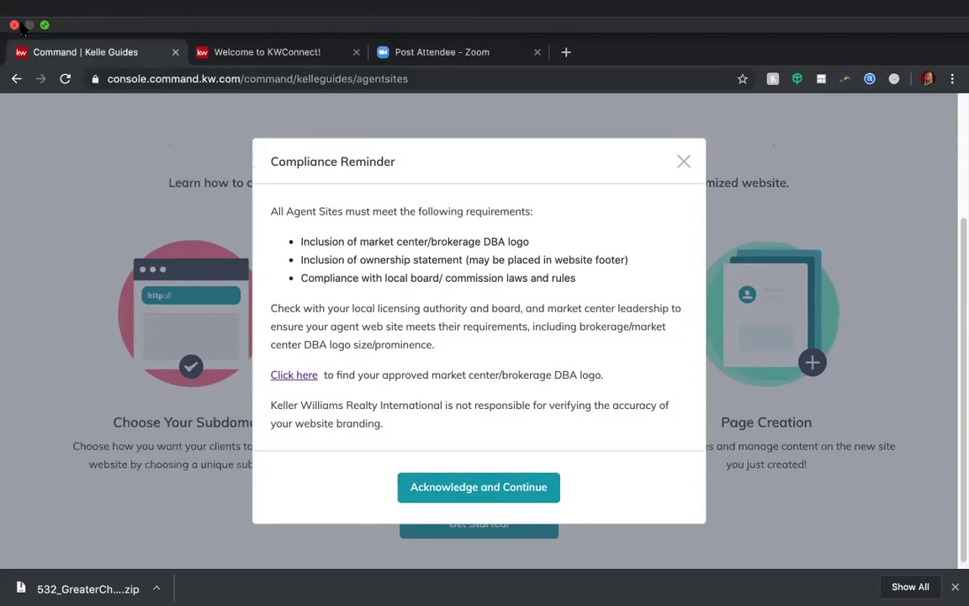
click(26, 10)
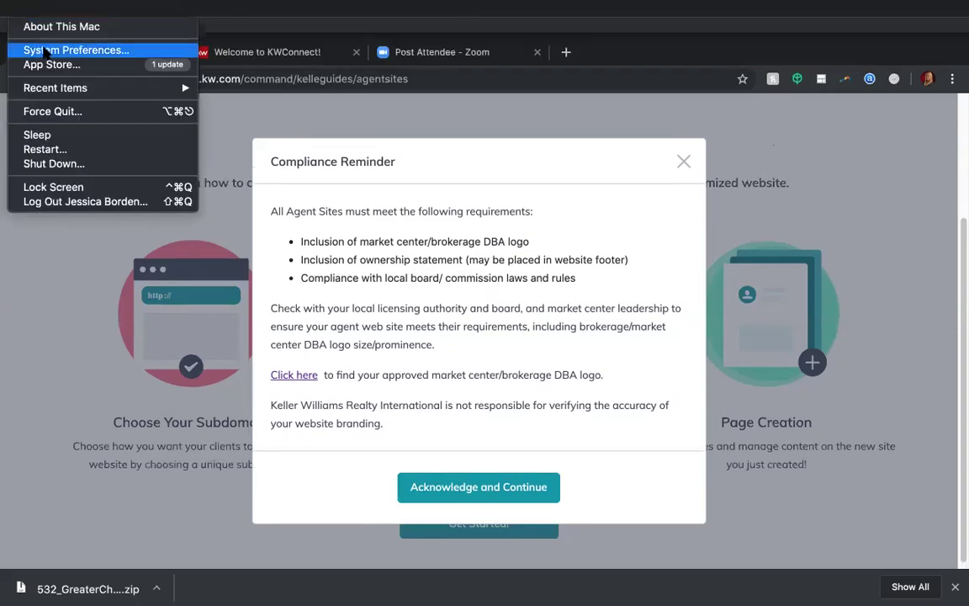
key(Escape)
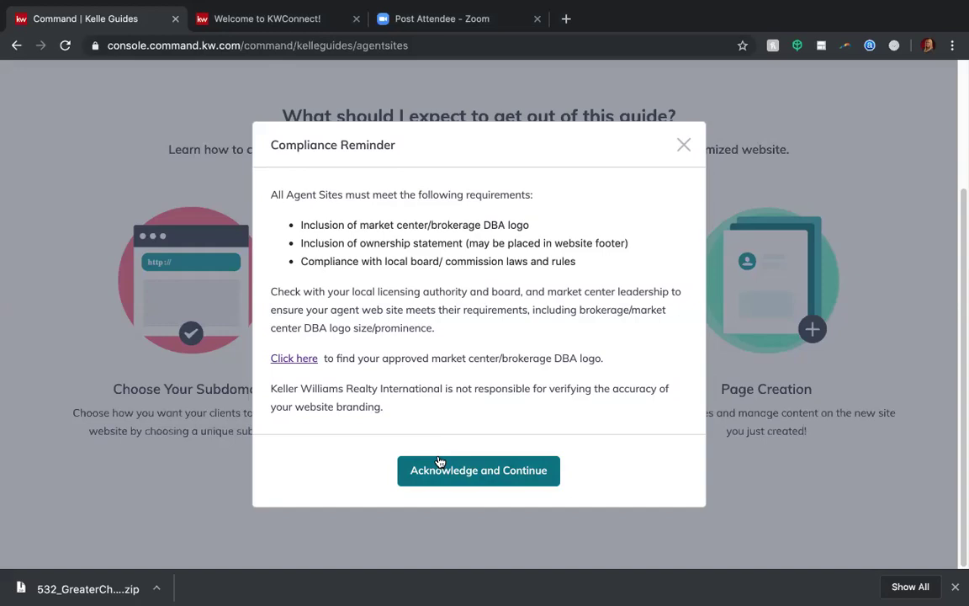
click(450, 473)
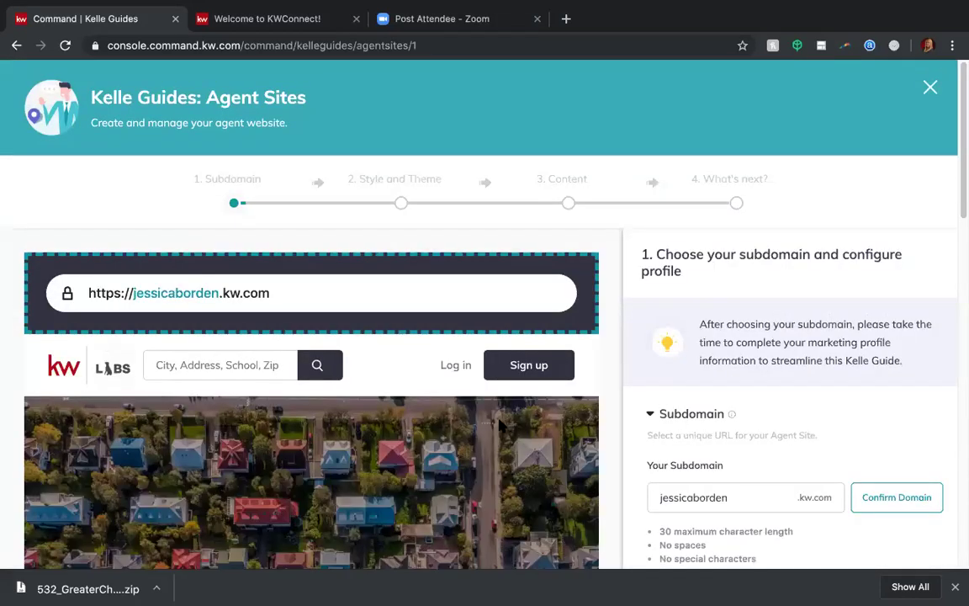
Review the subdomain requirements and expand the Marketing Profile Information section
scroll(761, 366, down, 1)
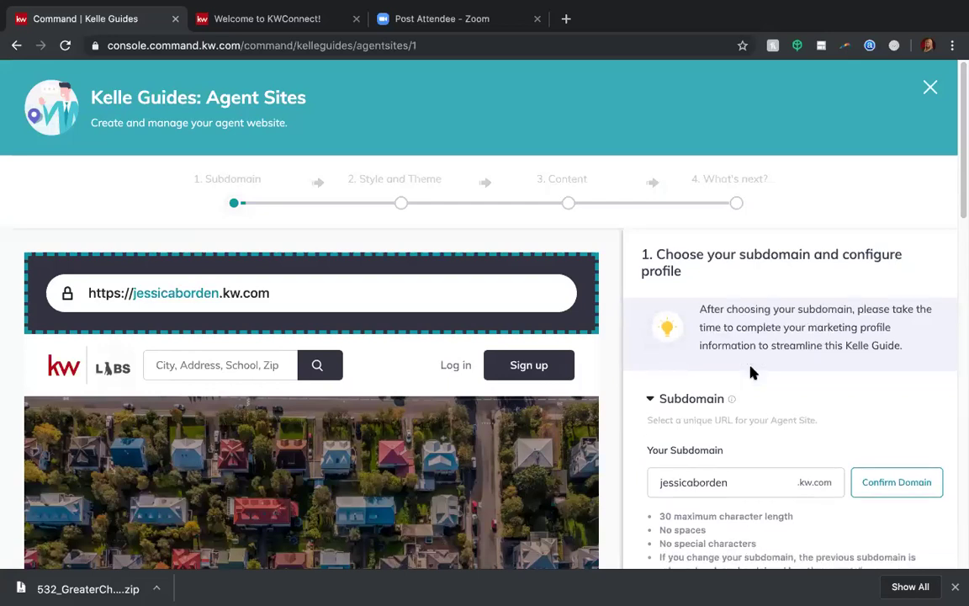
scroll(733, 287, down, 3)
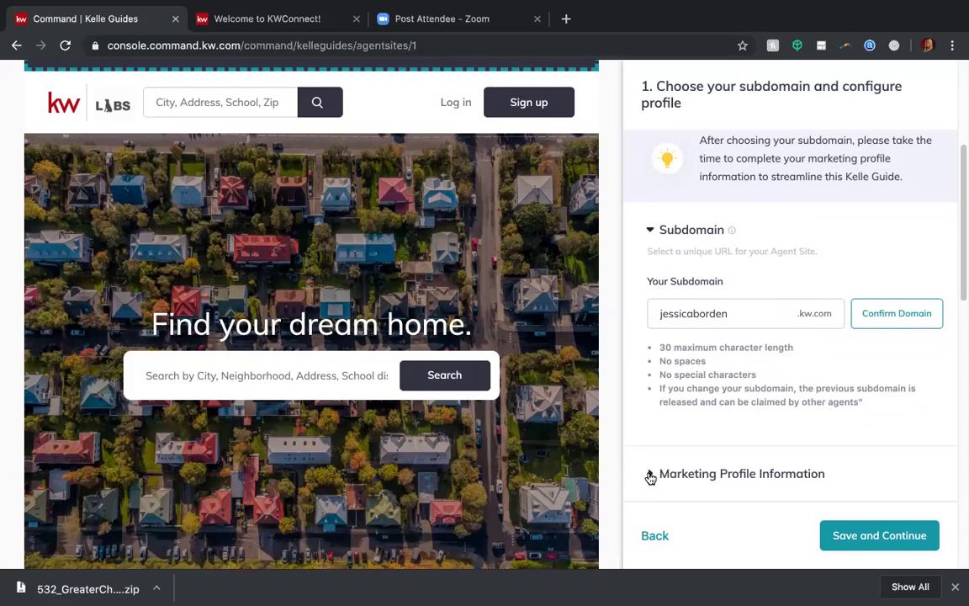
scroll(683, 418, up, 1)
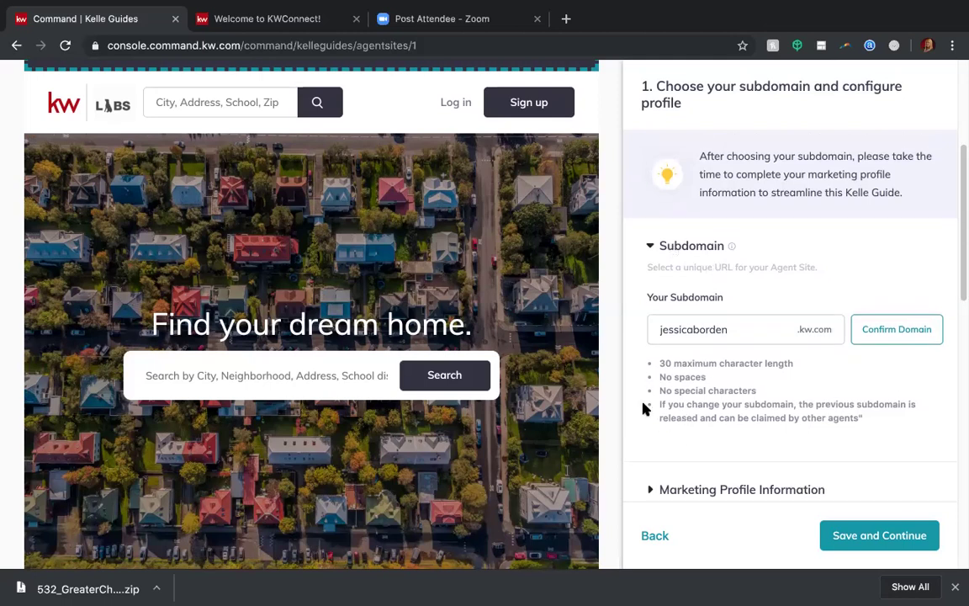
scroll(643, 409, down, 1)
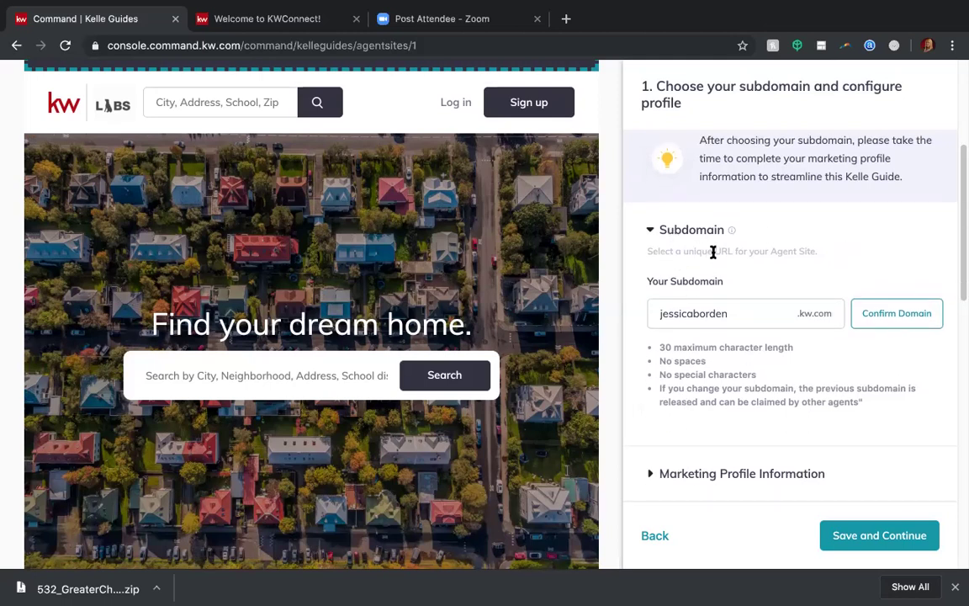
click(650, 476)
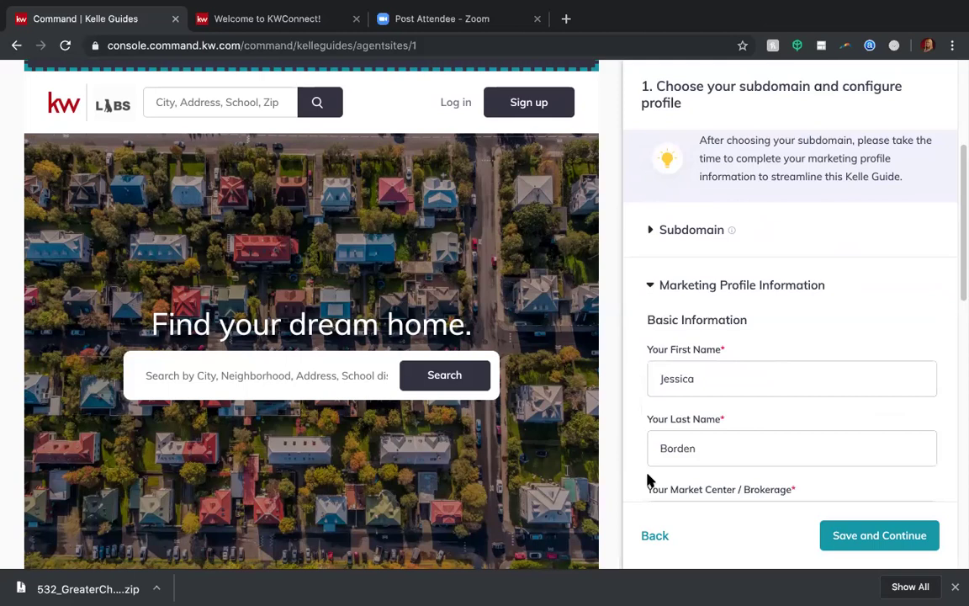
Review the agent name, market center and brokerage address fields in the Marketing Profile's basic information
scroll(650, 479, down, 1)
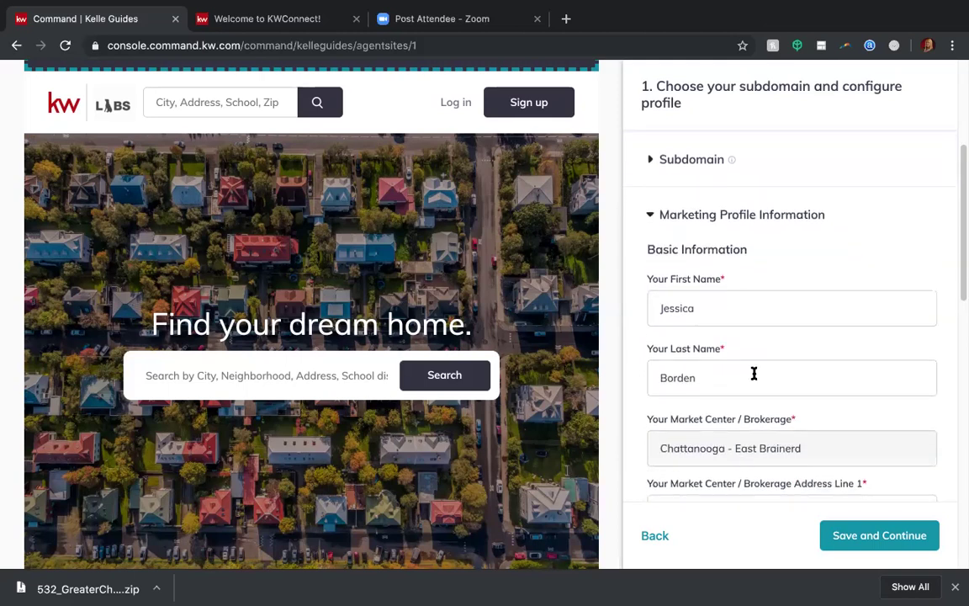
scroll(754, 373, down, 4)
scroll(754, 373, up, 3)
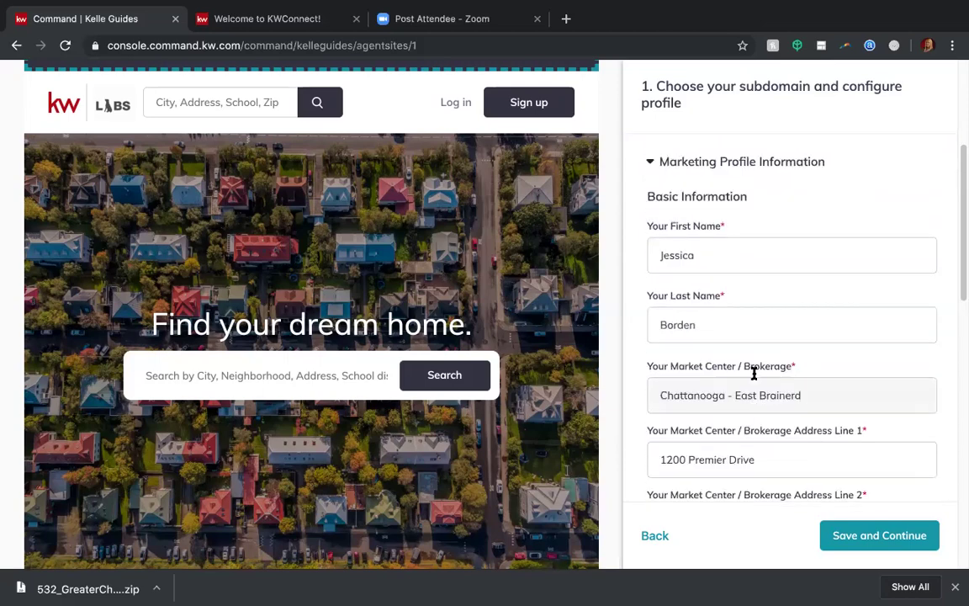
scroll(753, 373, up, 2)
scroll(754, 379, down, 1)
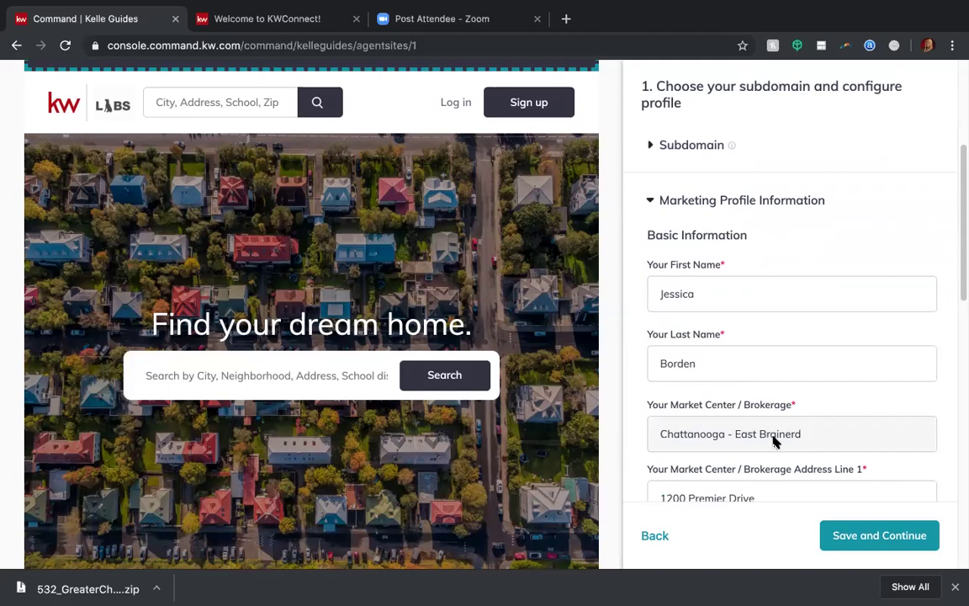
scroll(775, 442, down, 2)
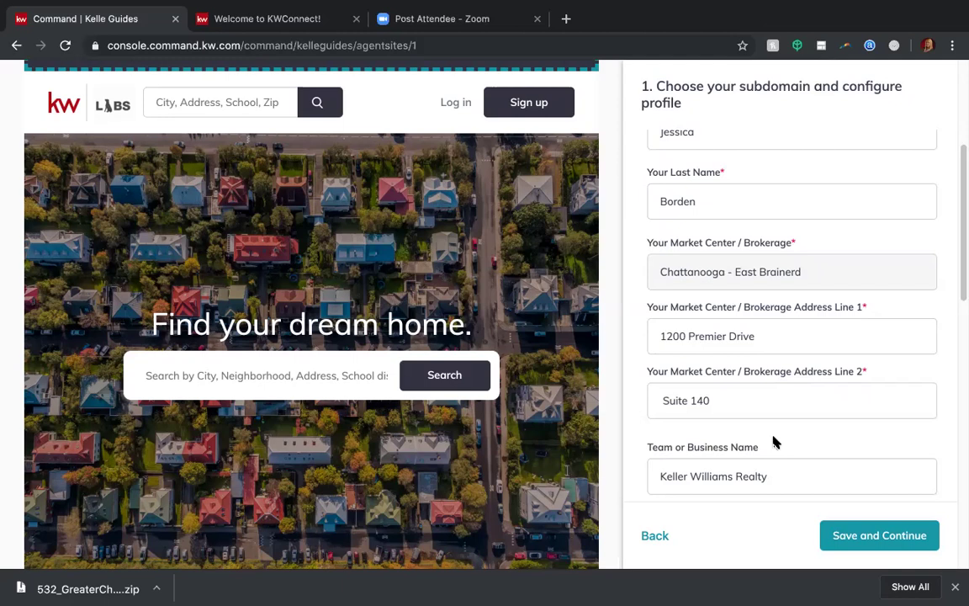
scroll(727, 379, down, 1)
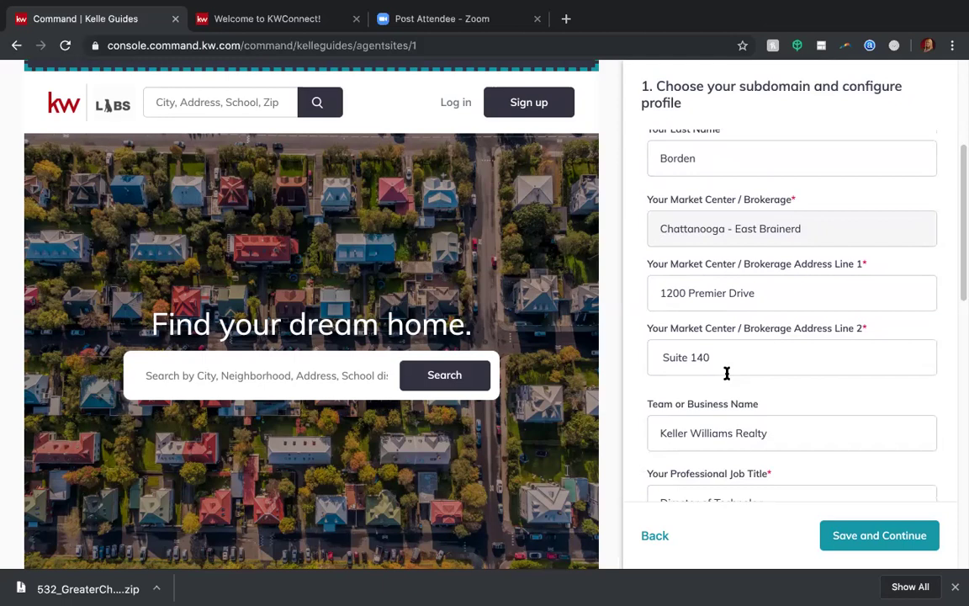
scroll(727, 373, down, 1)
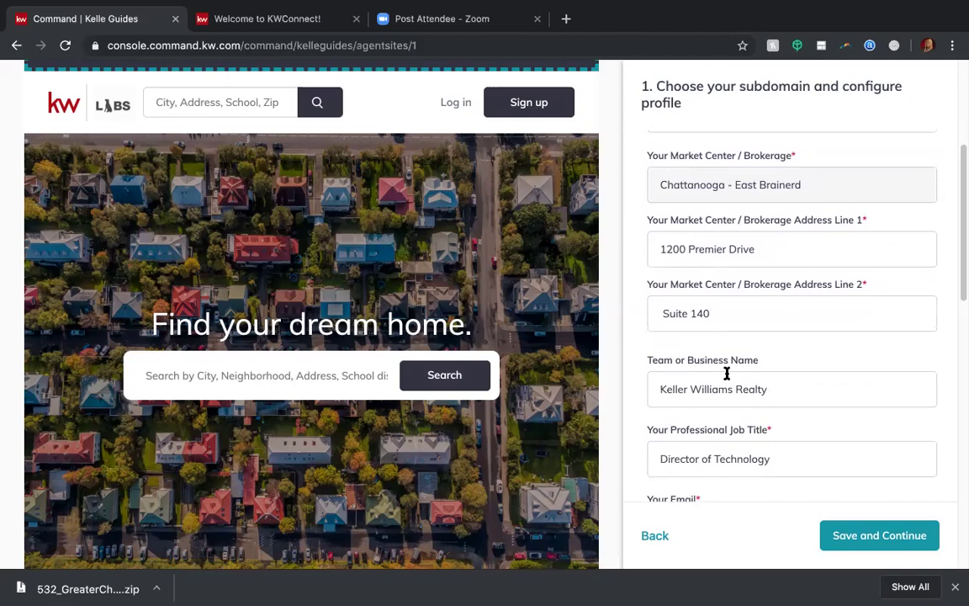
scroll(726, 373, down, 1)
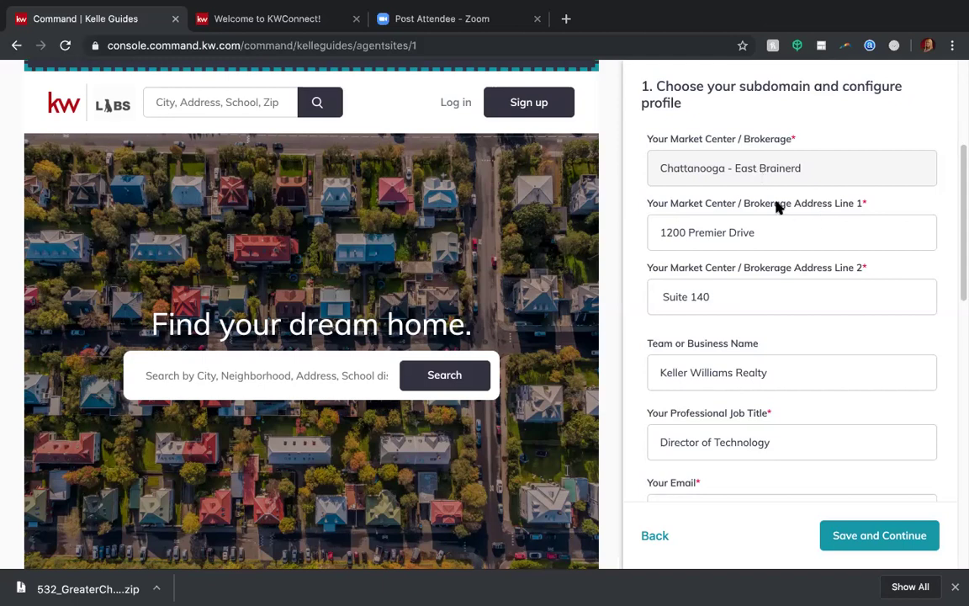
scroll(772, 200, down, 1)
scroll(772, 201, up, 1)
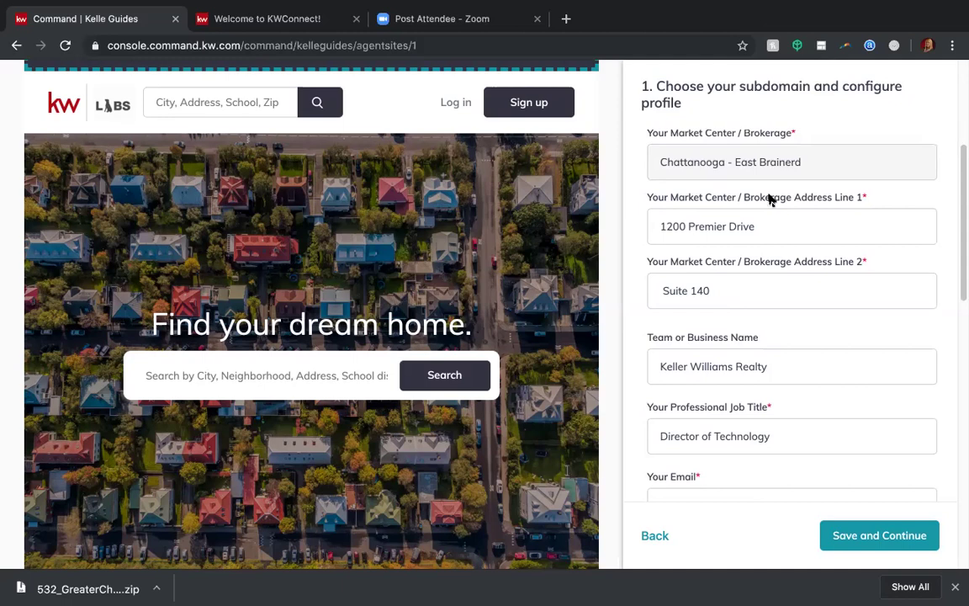
scroll(730, 184, up, 1)
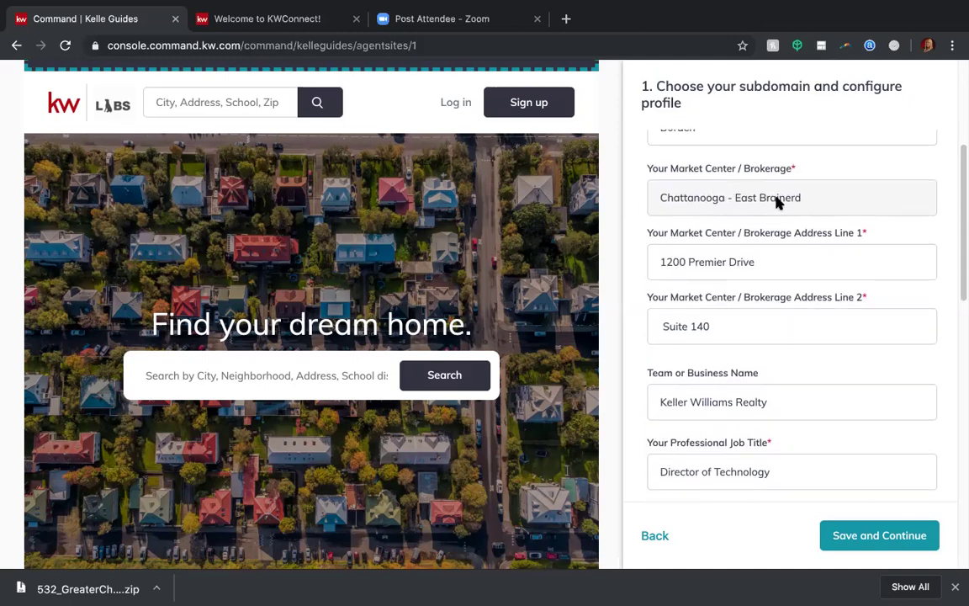
scroll(724, 213, down, 1)
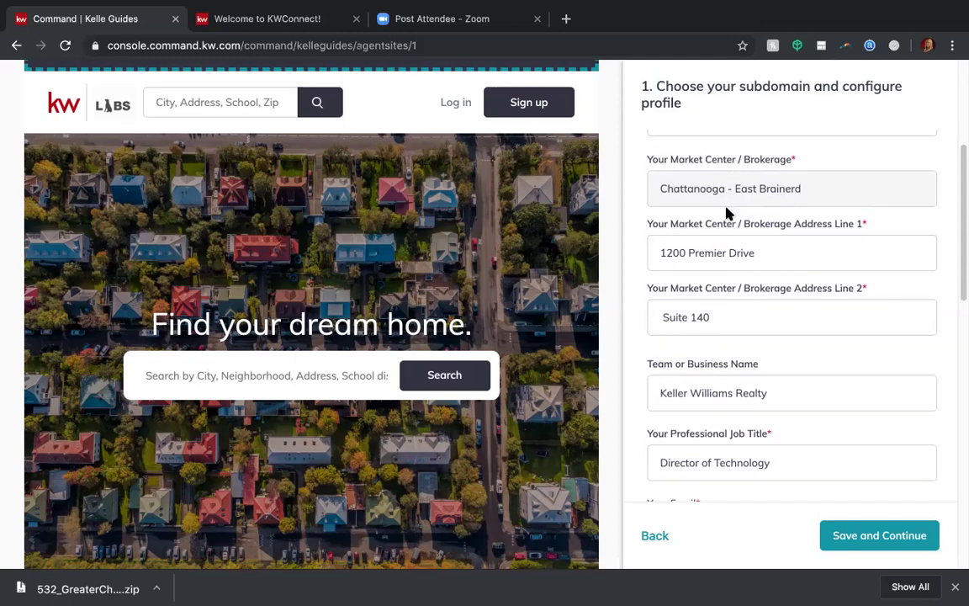
scroll(725, 208, down, 1)
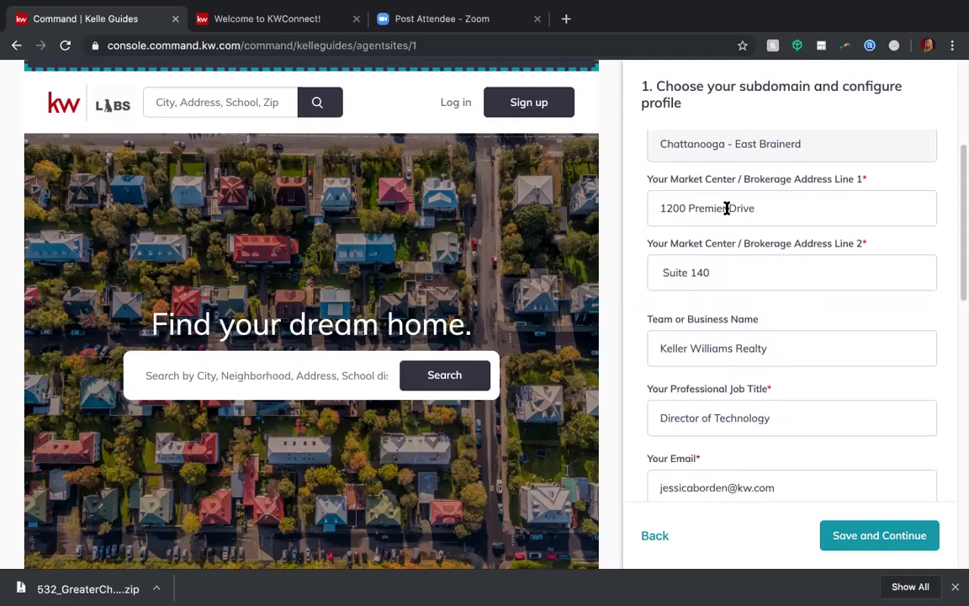
scroll(725, 207, up, 1)
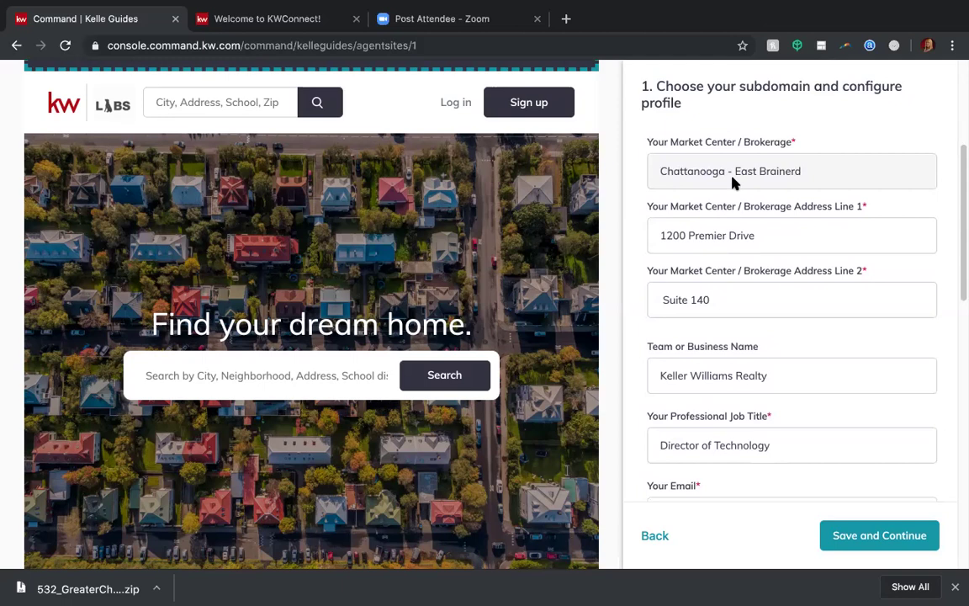
Check the market center name closely, and review the team or business name and professional job title fields
scroll(738, 166, up, 1)
drag(661, 197, 812, 197)
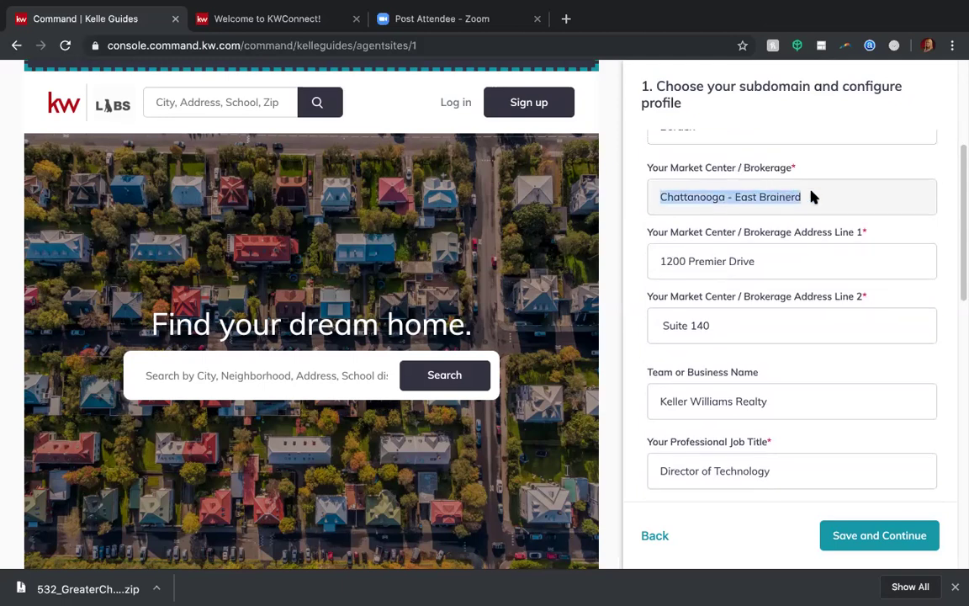
click(813, 196)
scroll(815, 177, down, 2)
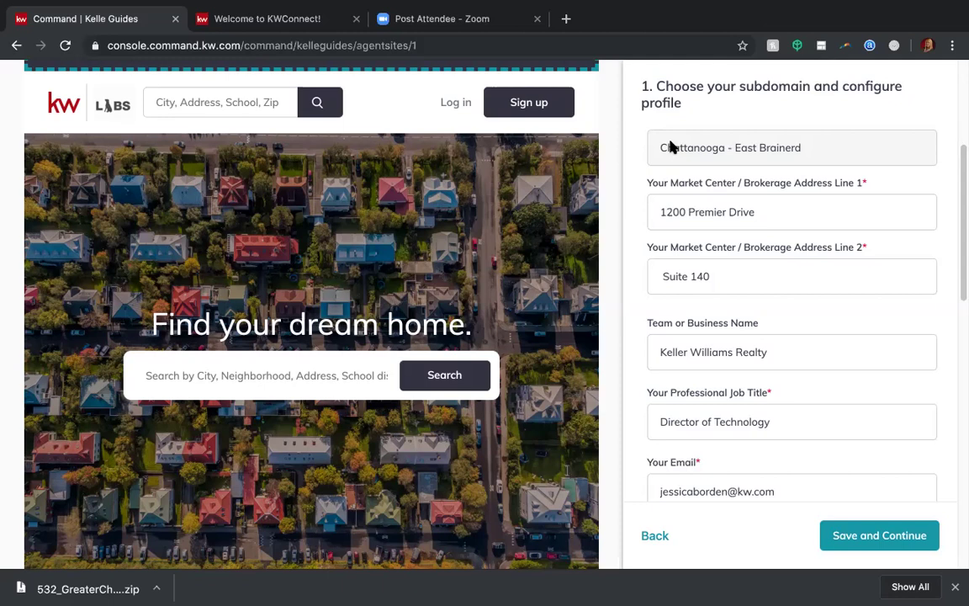
scroll(724, 257, down, 1)
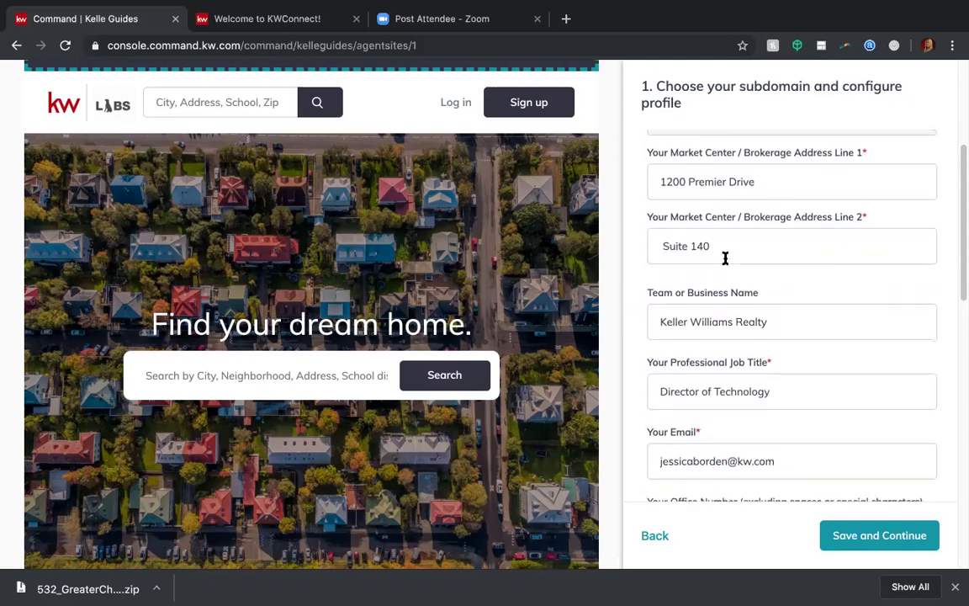
scroll(724, 256, up, 1)
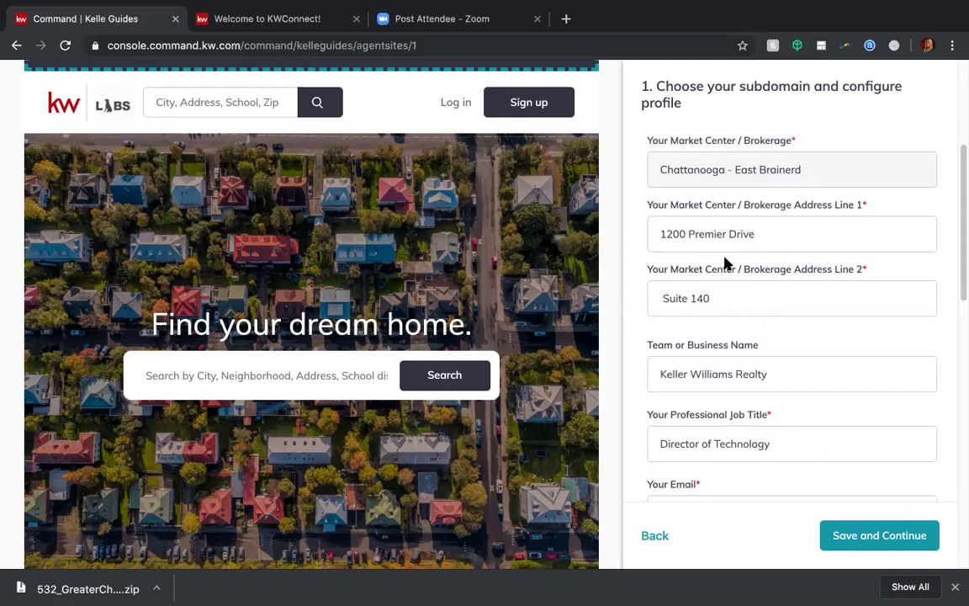
scroll(725, 261, up, 1)
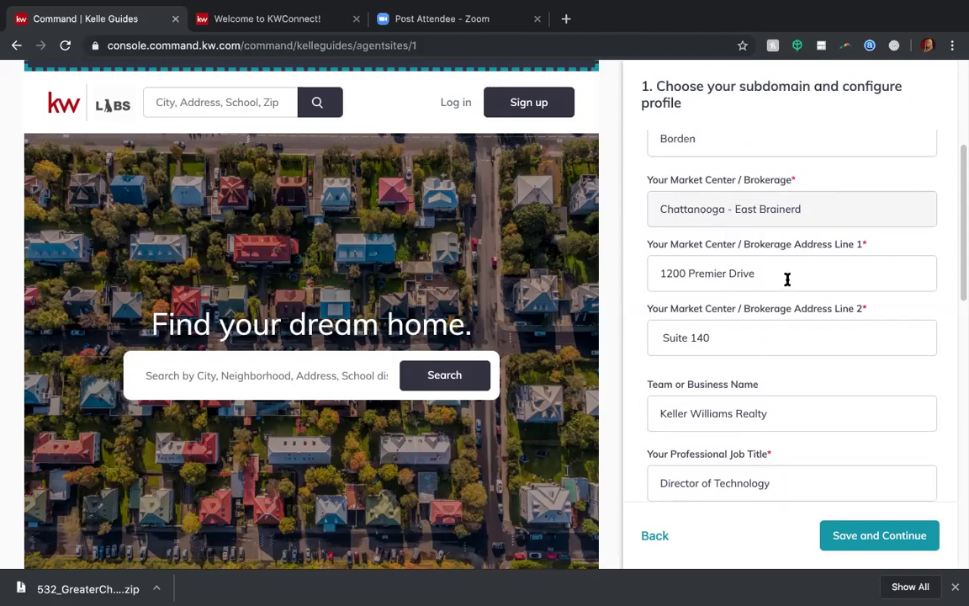
scroll(787, 273, down, 1)
scroll(787, 280, down, 2)
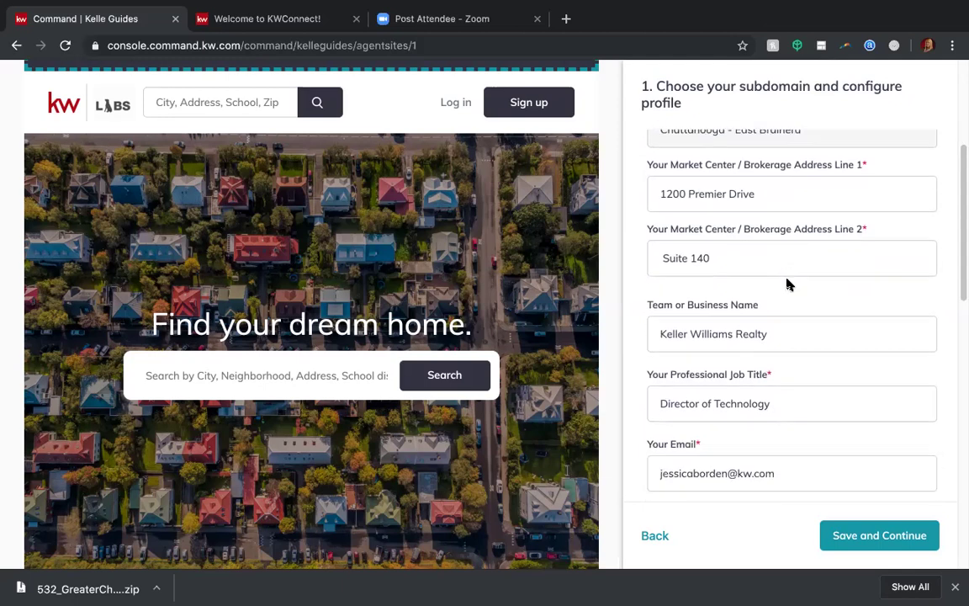
scroll(788, 283, down, 1)
scroll(787, 284, up, 1)
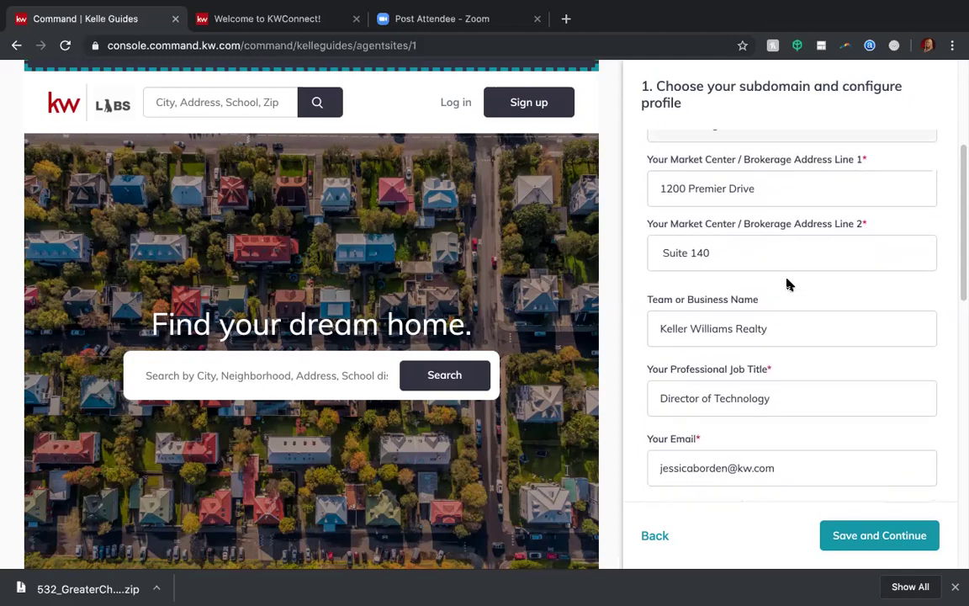
scroll(787, 284, down, 1)
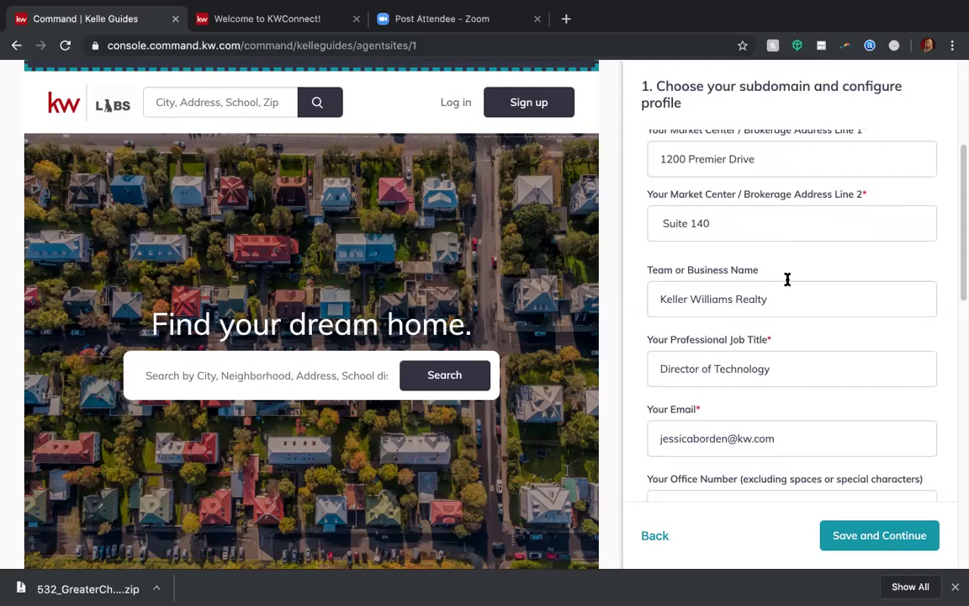
scroll(787, 279, down, 3)
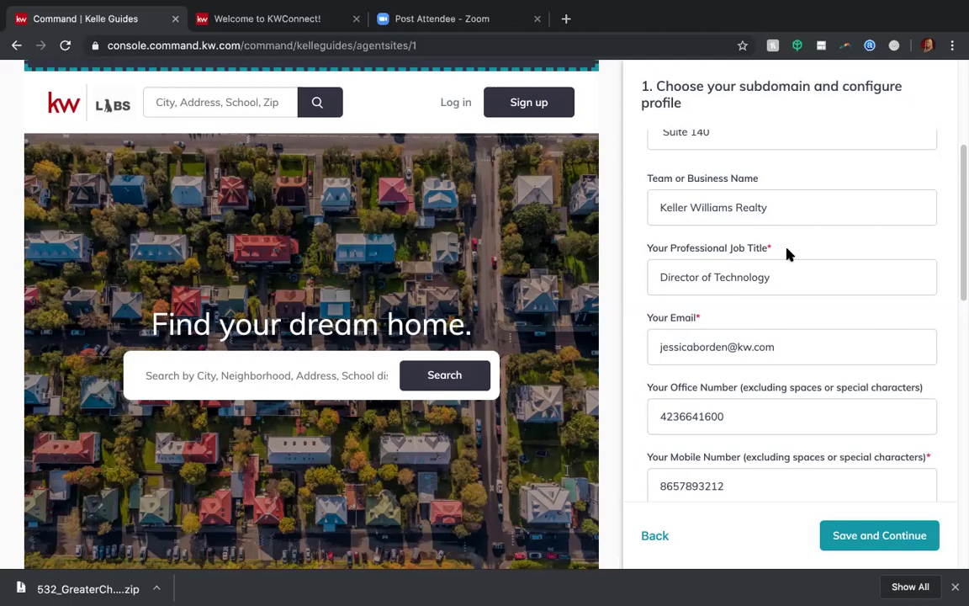
Try adding a ® symbol after the professional job title, and remove it again
click(791, 279)
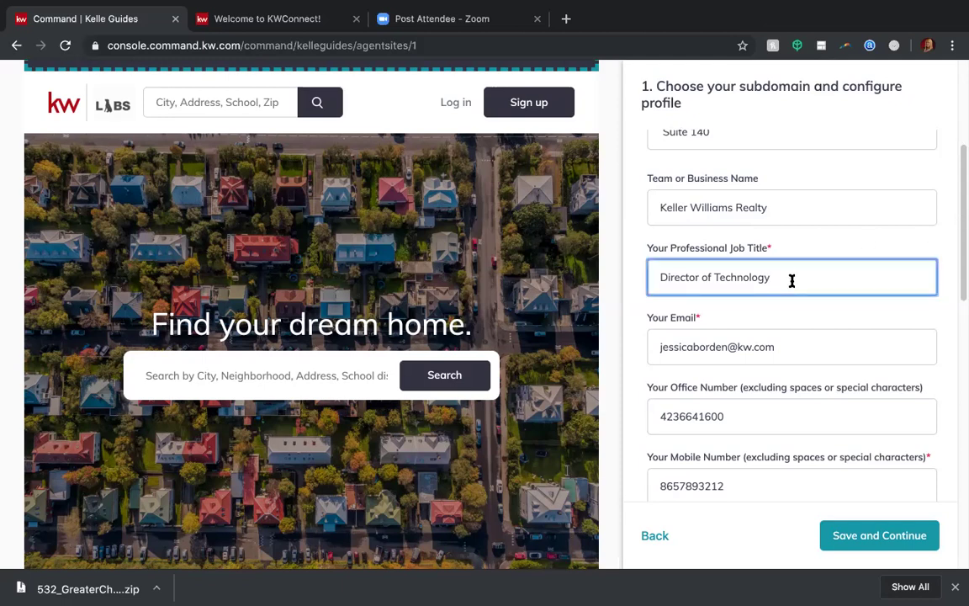
text(®)
key(BackSpace)
Review the email, office number and mobile number fields, and read through the agent's biography
scroll(799, 353, up, 2)
scroll(799, 354, up, 1)
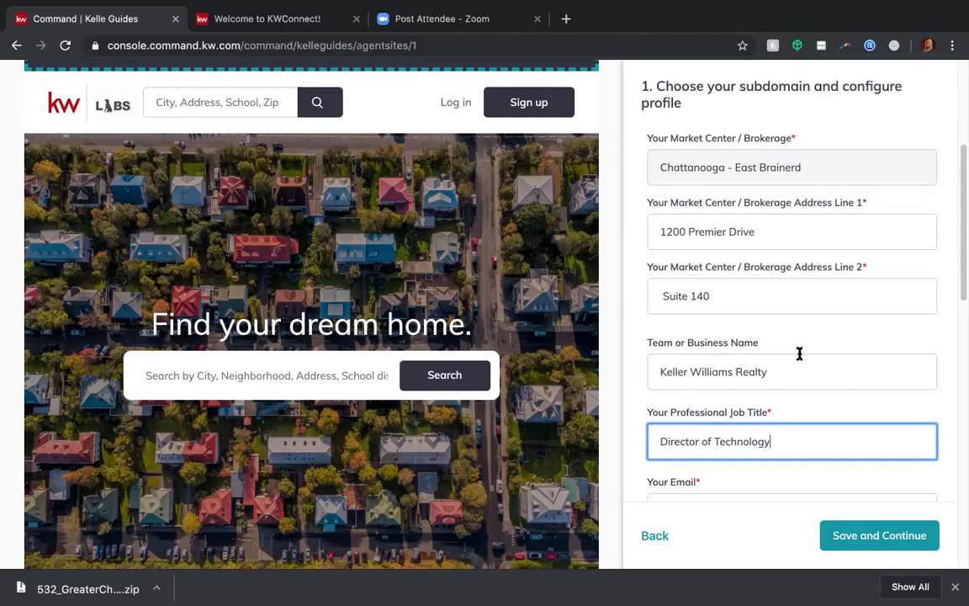
scroll(799, 353, down, 2)
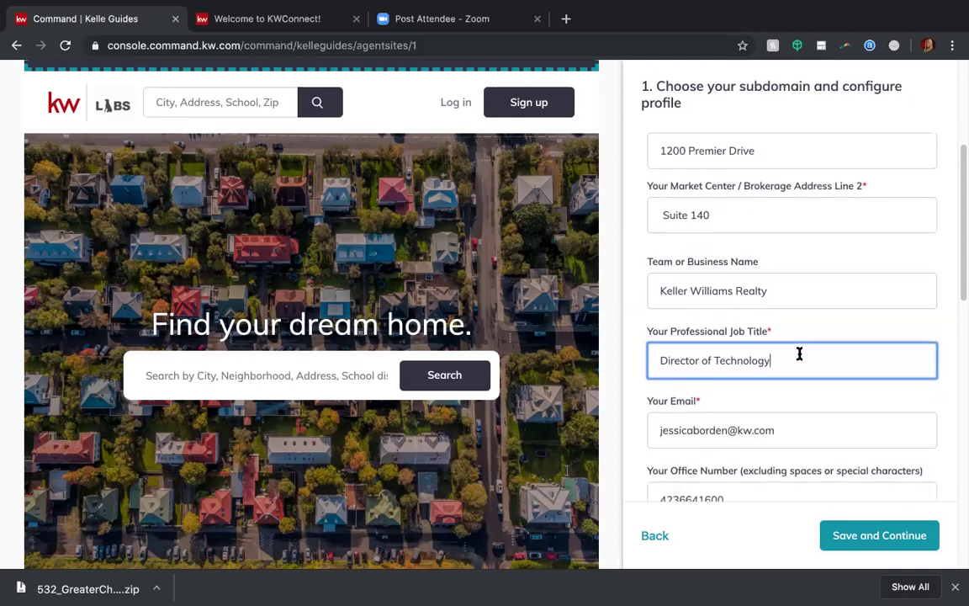
scroll(799, 357, down, 1)
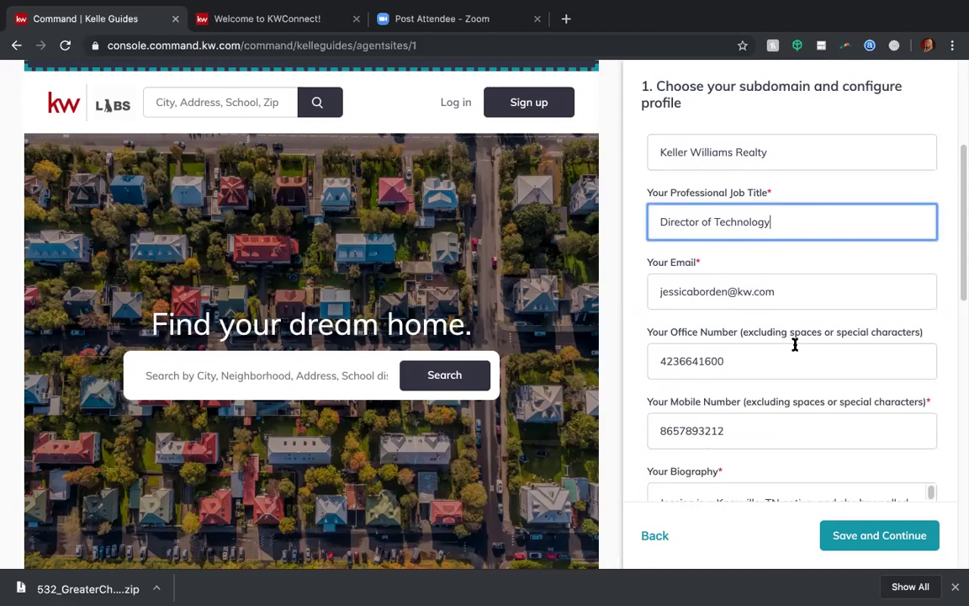
scroll(796, 374, down, 1)
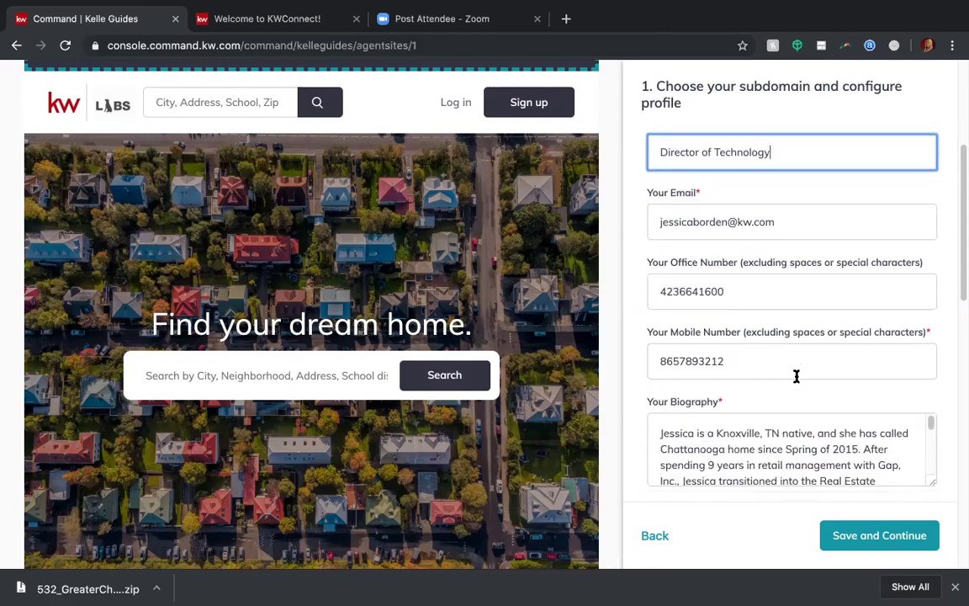
scroll(796, 376, down, 1)
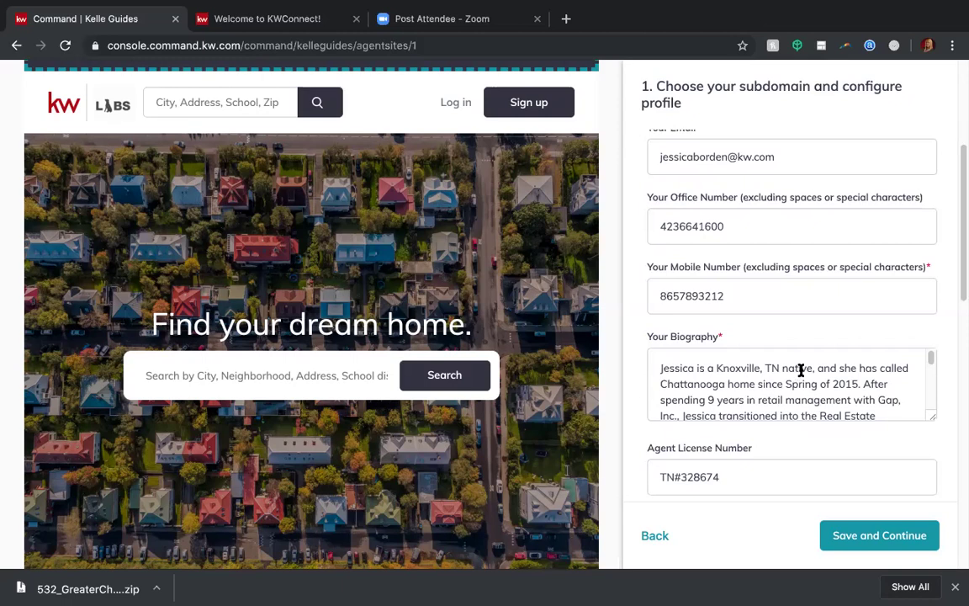
scroll(794, 345, down, 2)
scroll(791, 343, down, 2)
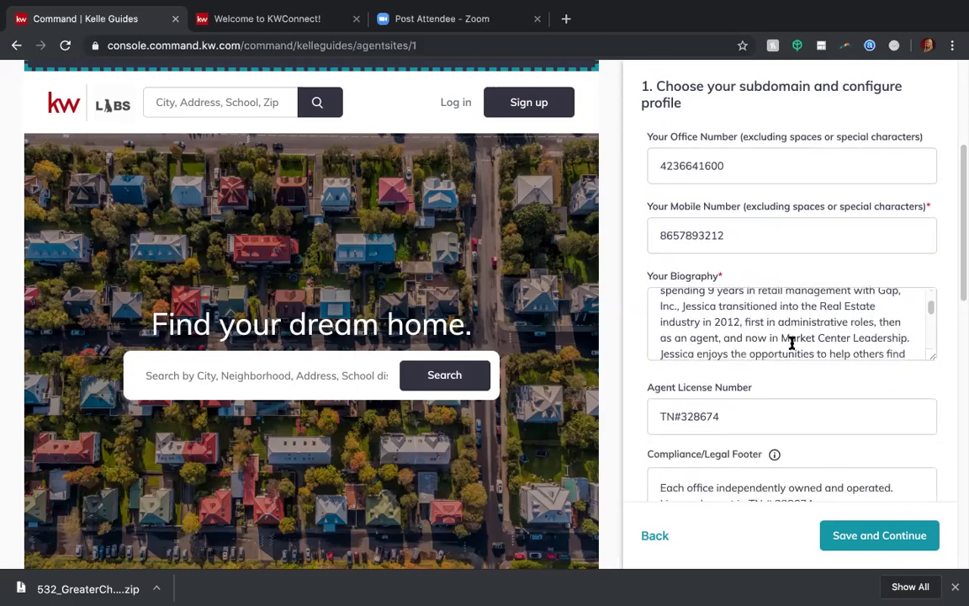
Review the agent license, compliance footer, brokerage license, office phone and first footer link fields
scroll(750, 387, down, 2)
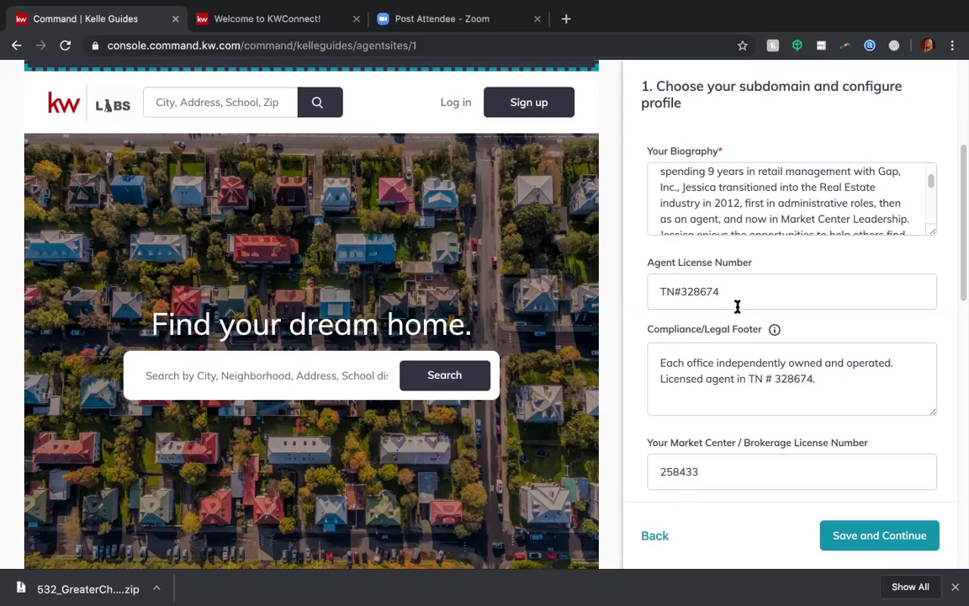
scroll(737, 306, down, 1)
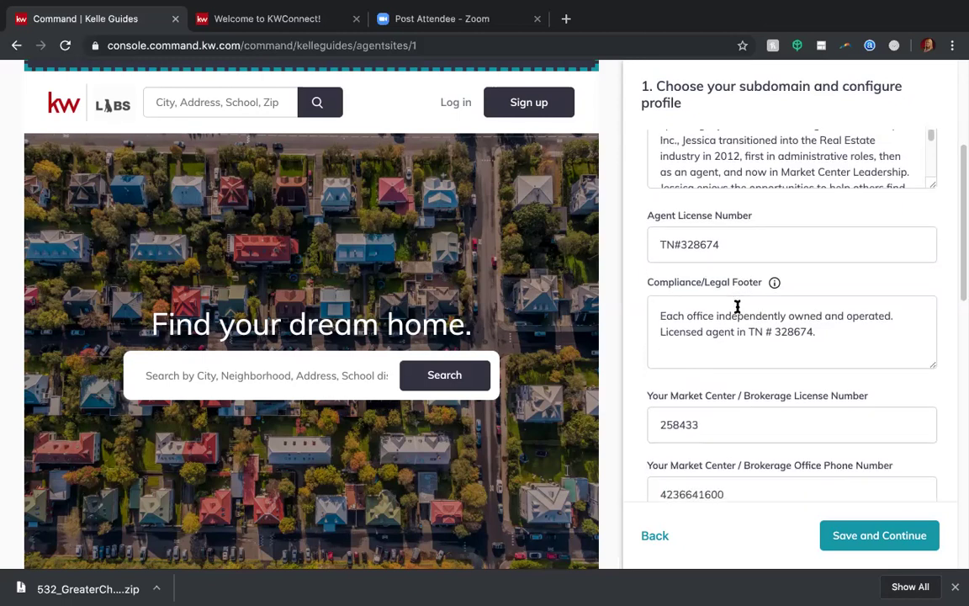
scroll(737, 306, down, 1)
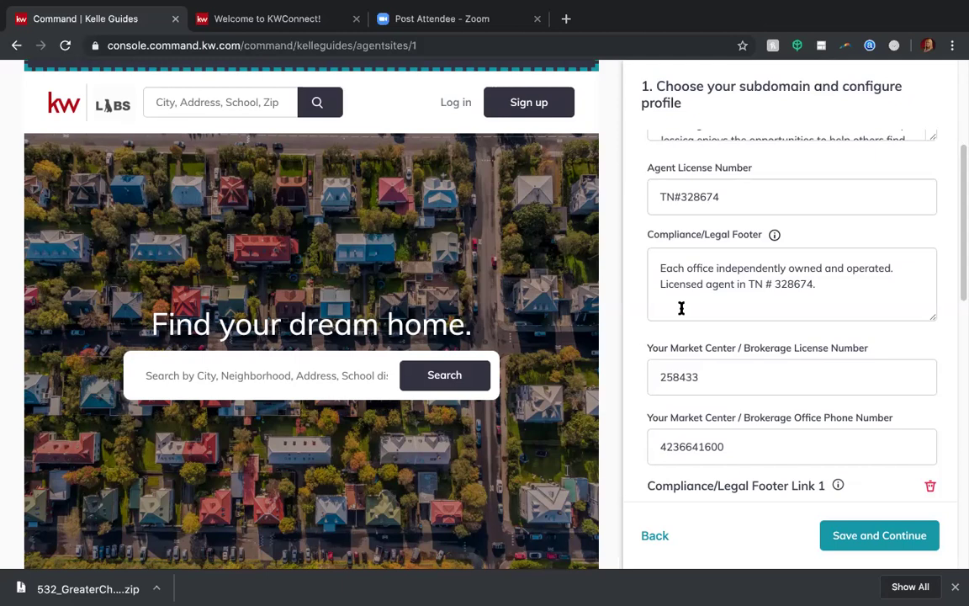
scroll(681, 308, down, 1)
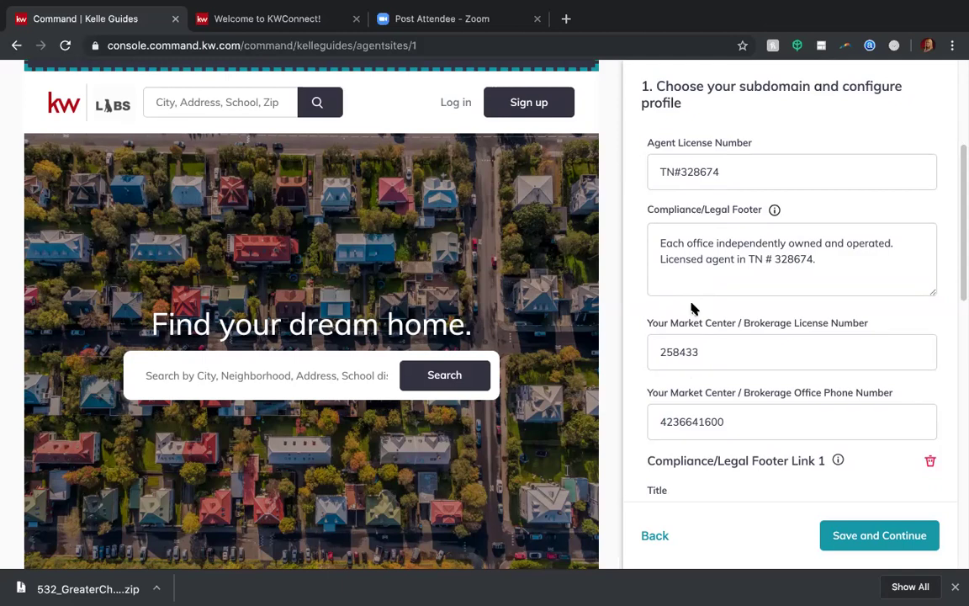
scroll(692, 307, down, 2)
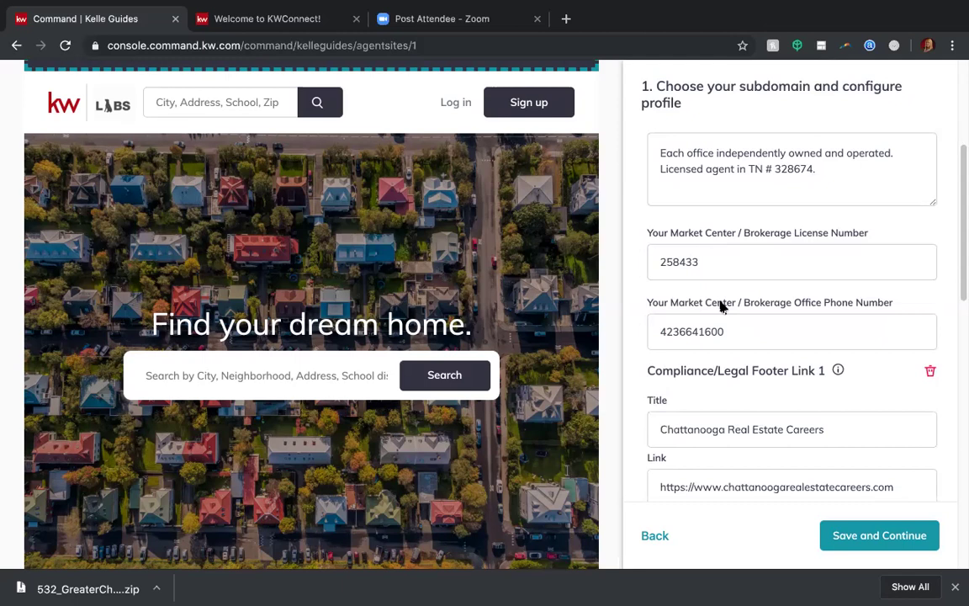
scroll(752, 373, down, 1)
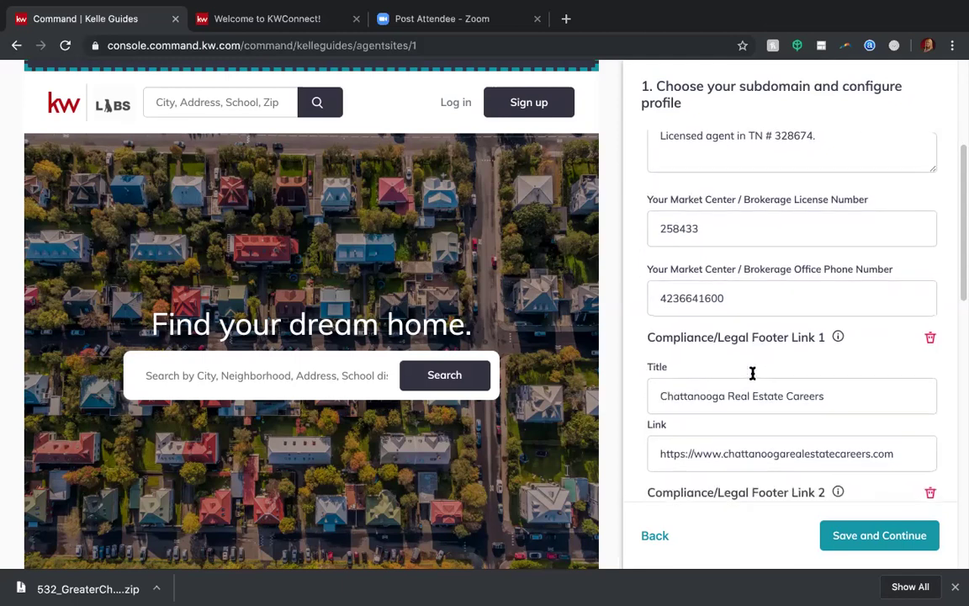
scroll(753, 376, up, 1)
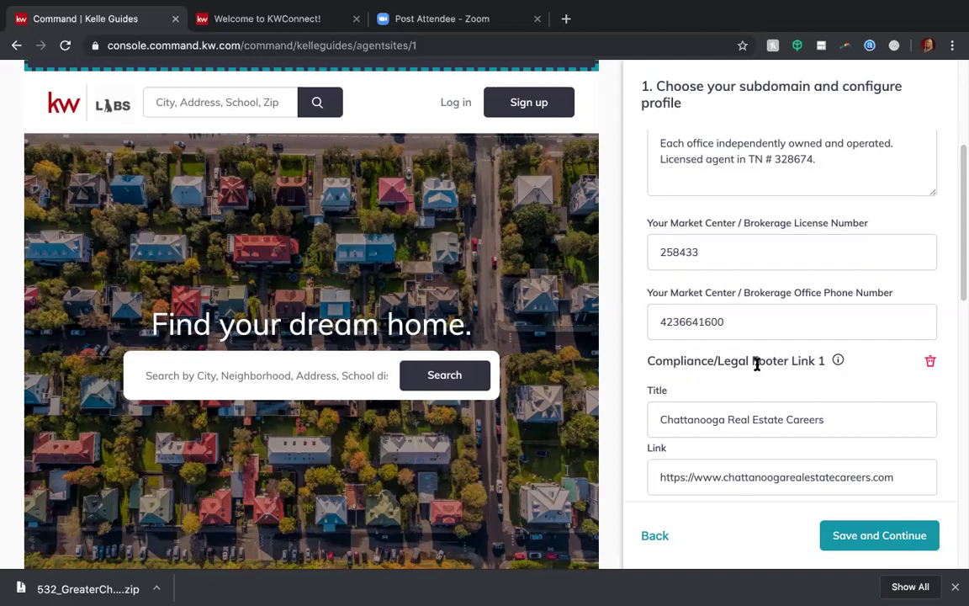
Review the title and link fields of both compliance/legal footer links, along with the option for adding more links
scroll(761, 383, down, 1)
scroll(762, 383, down, 2)
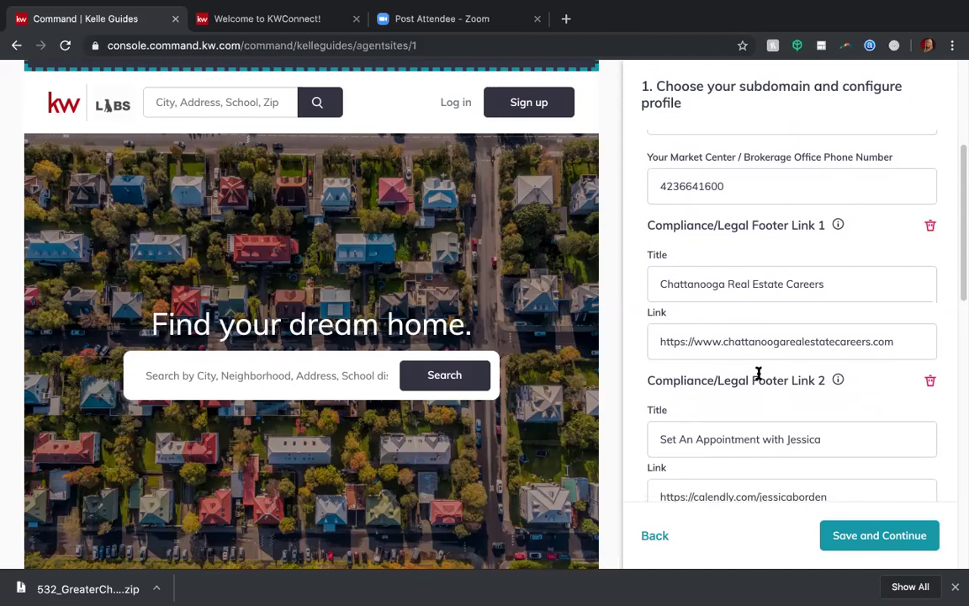
scroll(757, 374, down, 1)
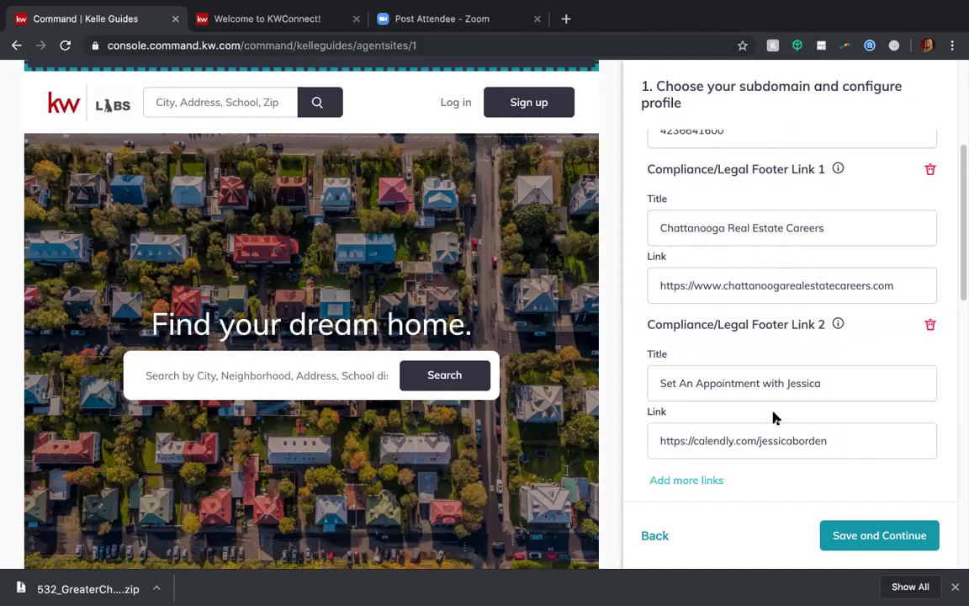
scroll(774, 417, down, 1)
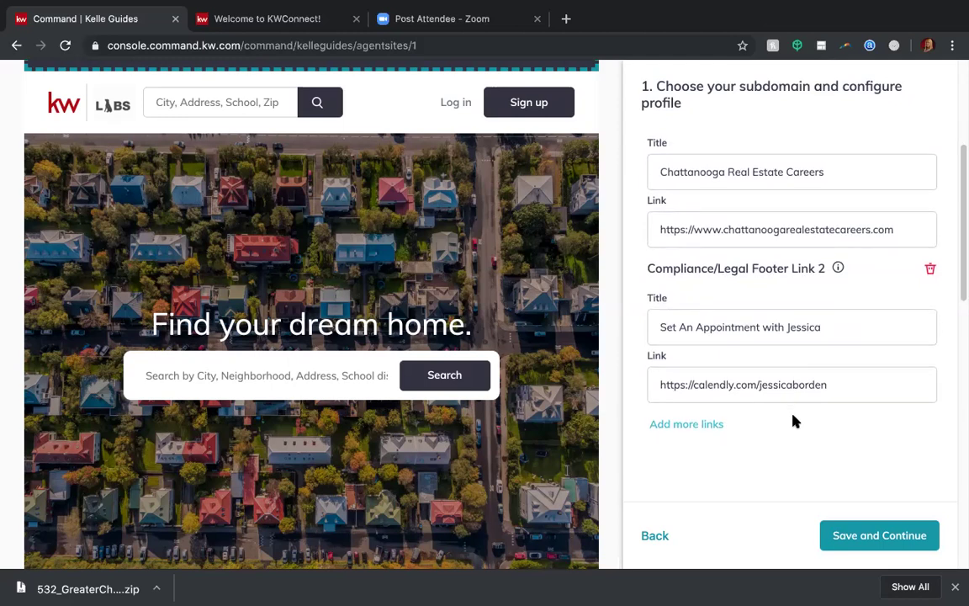
scroll(795, 420, down, 1)
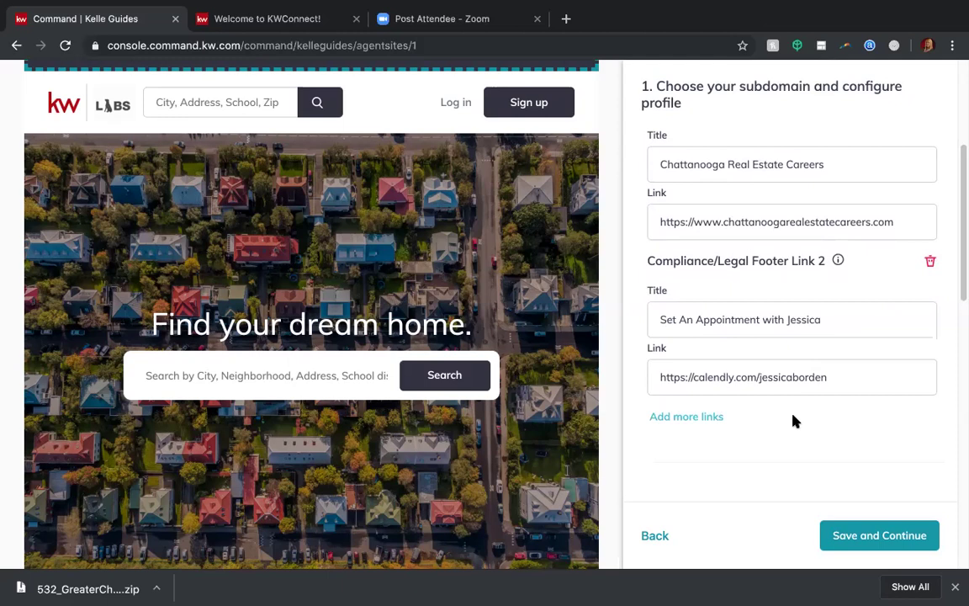
scroll(795, 420, down, 1)
scroll(794, 420, up, 2)
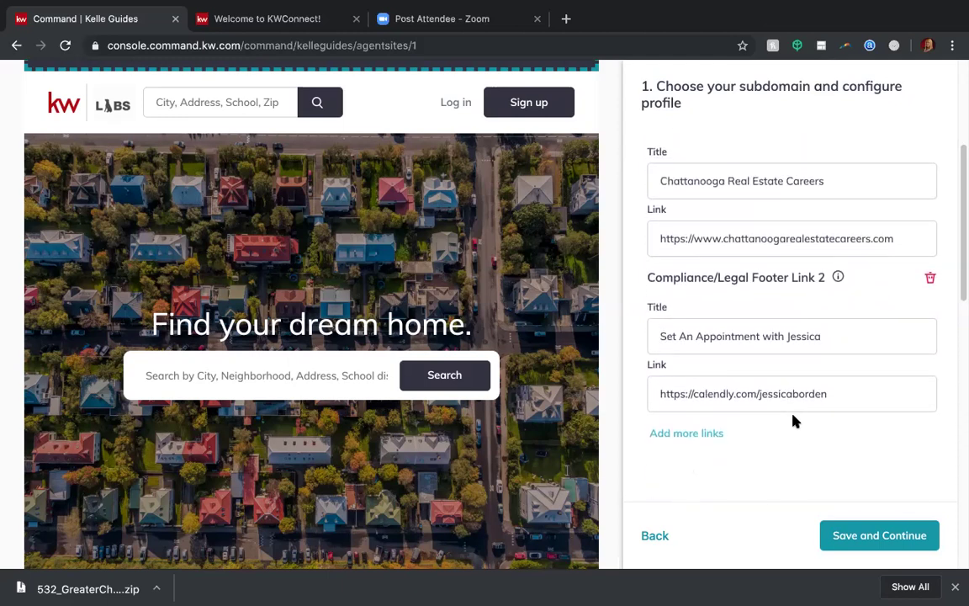
Examine the contact section and footer of the website preview to see how the compliance text and footer links are displayed
scroll(507, 391, down, 3)
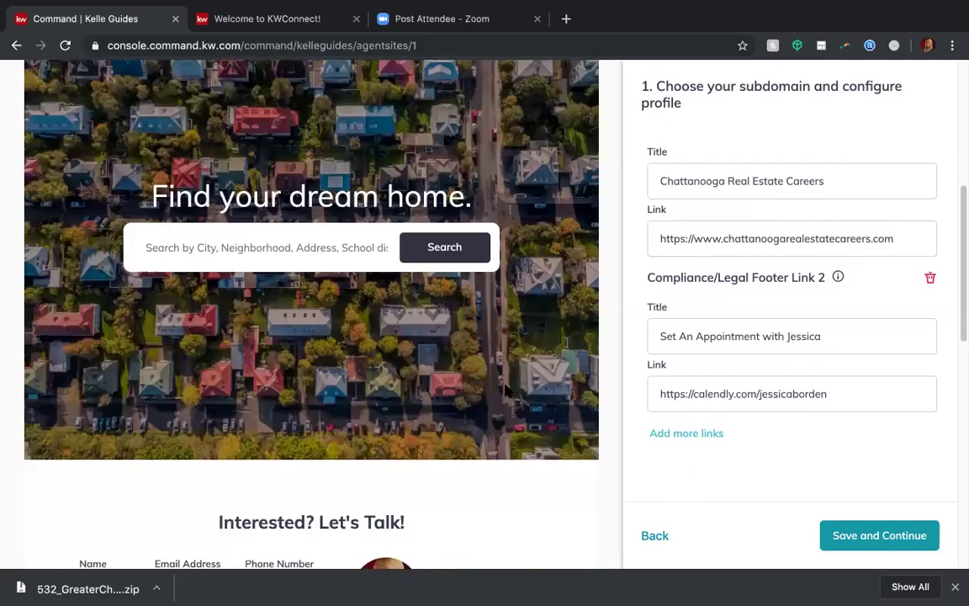
scroll(507, 390, down, 6)
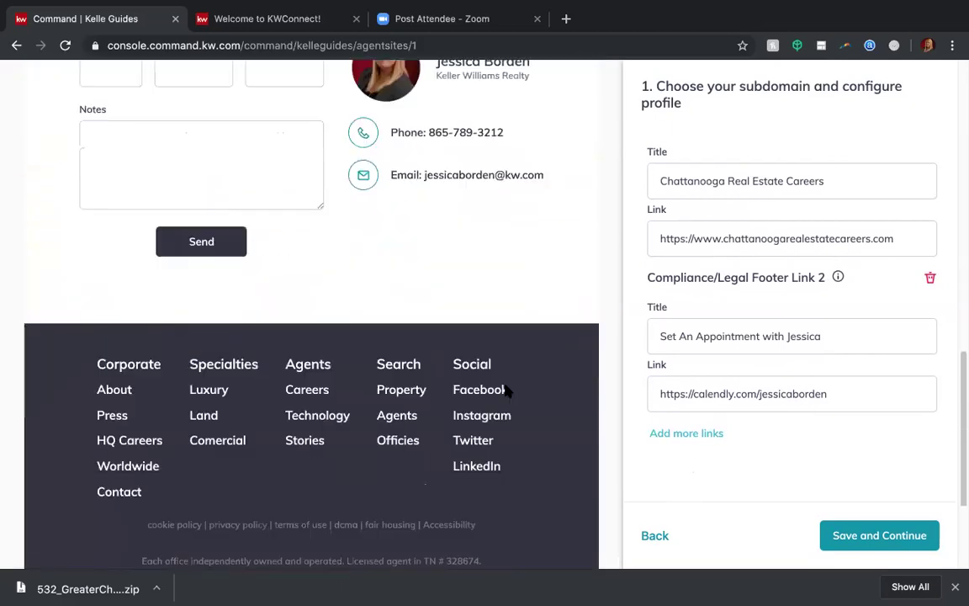
scroll(507, 390, up, 4)
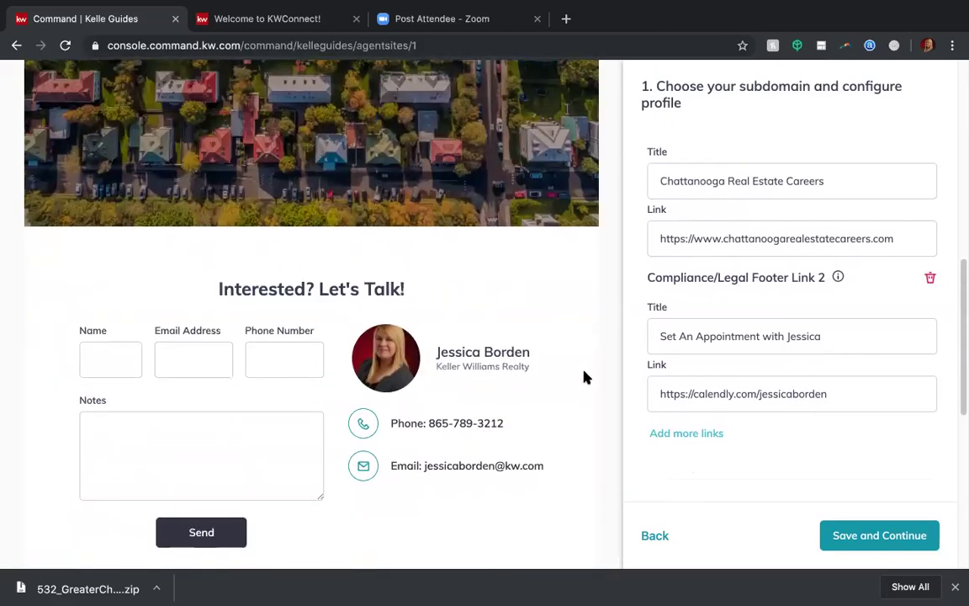
scroll(519, 421, down, 5)
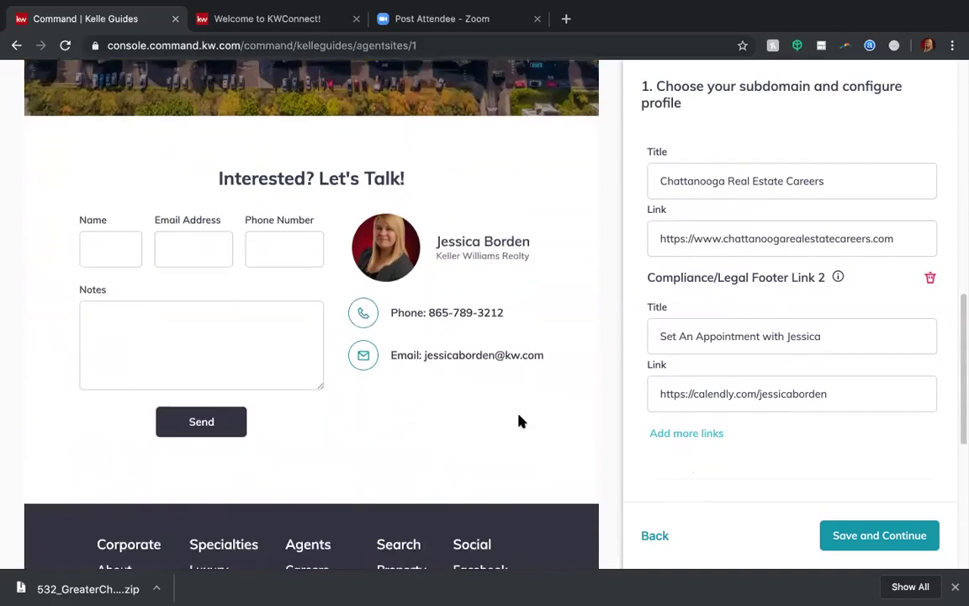
scroll(519, 421, down, 1)
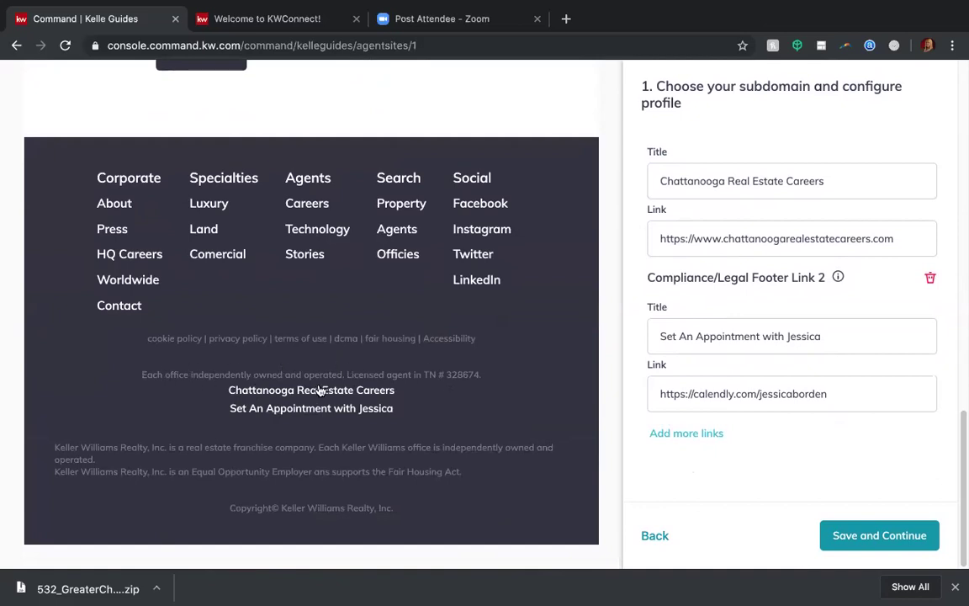
scroll(318, 300, up, 1)
scroll(318, 300, up, 3)
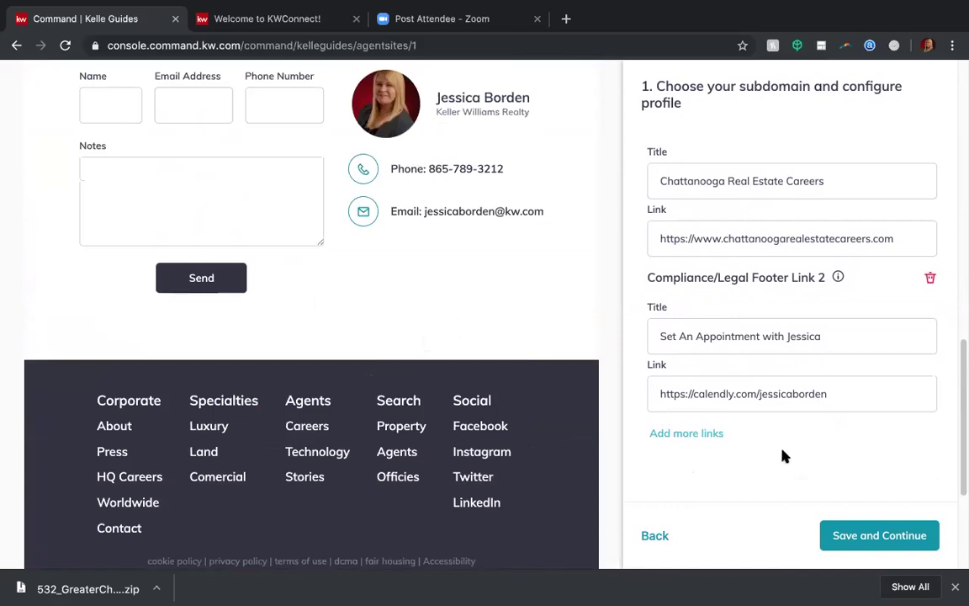
Review the Imagery section's profile picture, market center logo and team/header logo, including the size recommendations and the header logo example
scroll(782, 455, down, 3)
scroll(782, 455, down, 3)
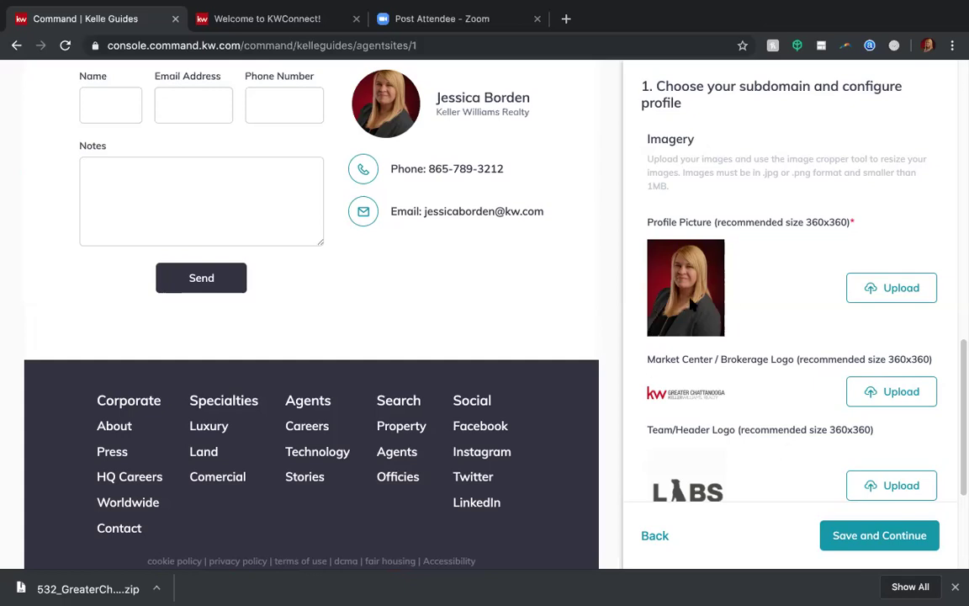
scroll(673, 281, down, 1)
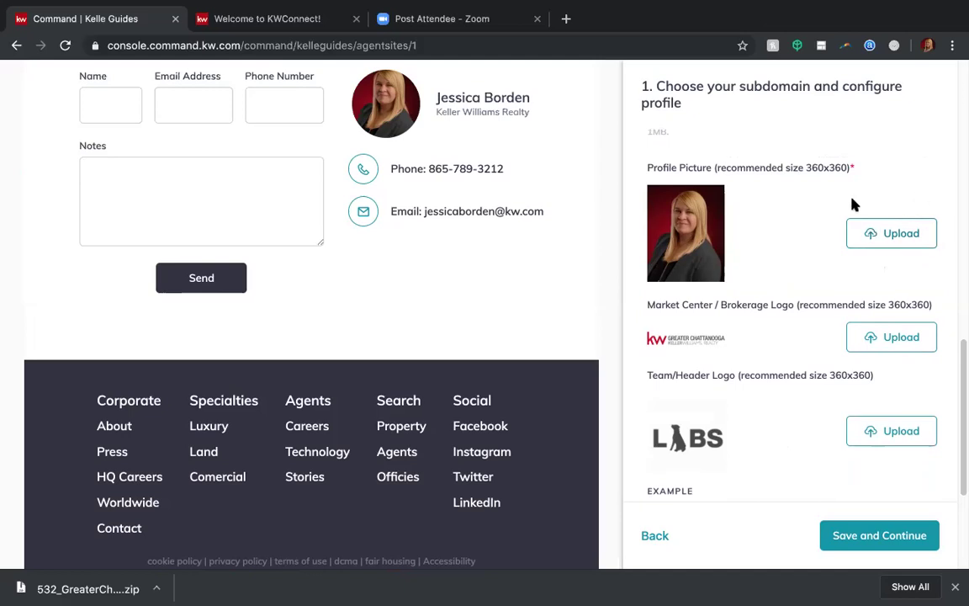
scroll(813, 234, down, 1)
scroll(814, 234, down, 1)
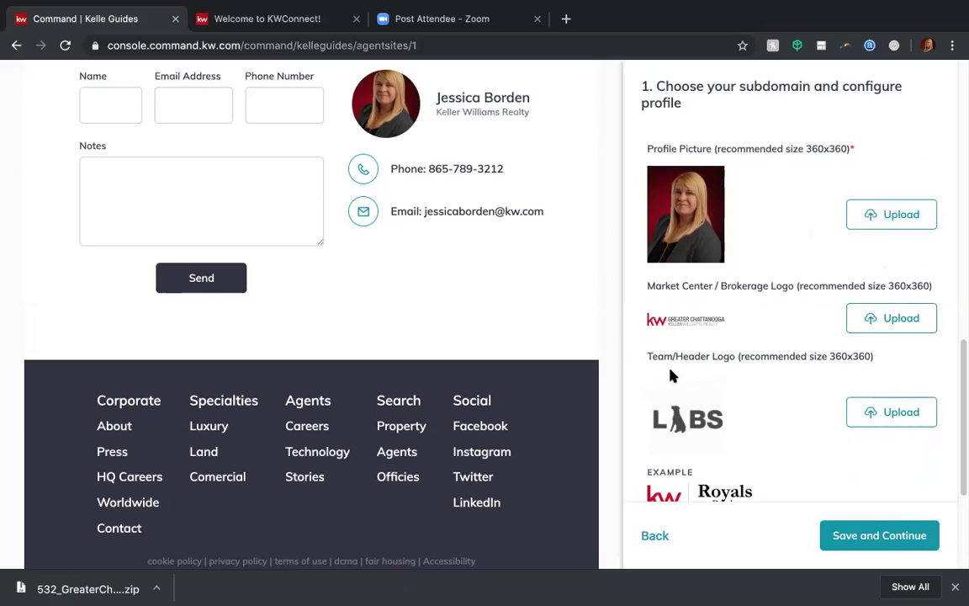
scroll(734, 414, down, 1)
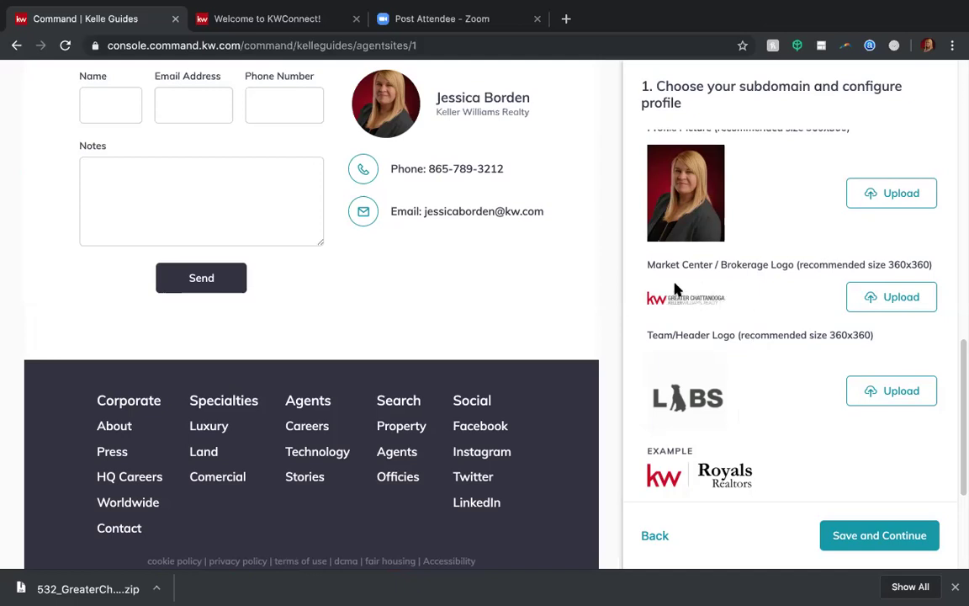
Open the downloaded market center logo archive and preview the PNG logo in its CMYK folder
click(88, 589)
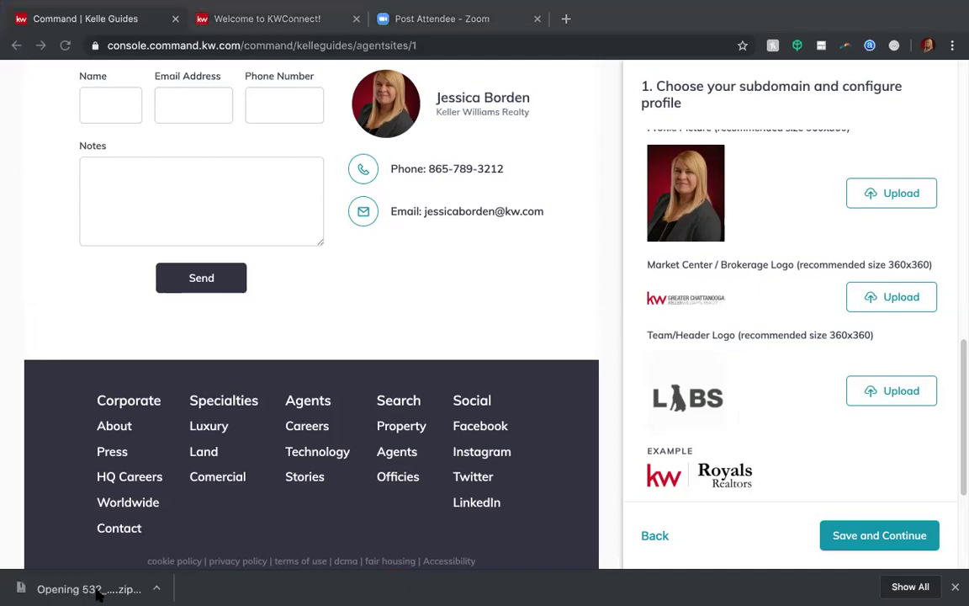
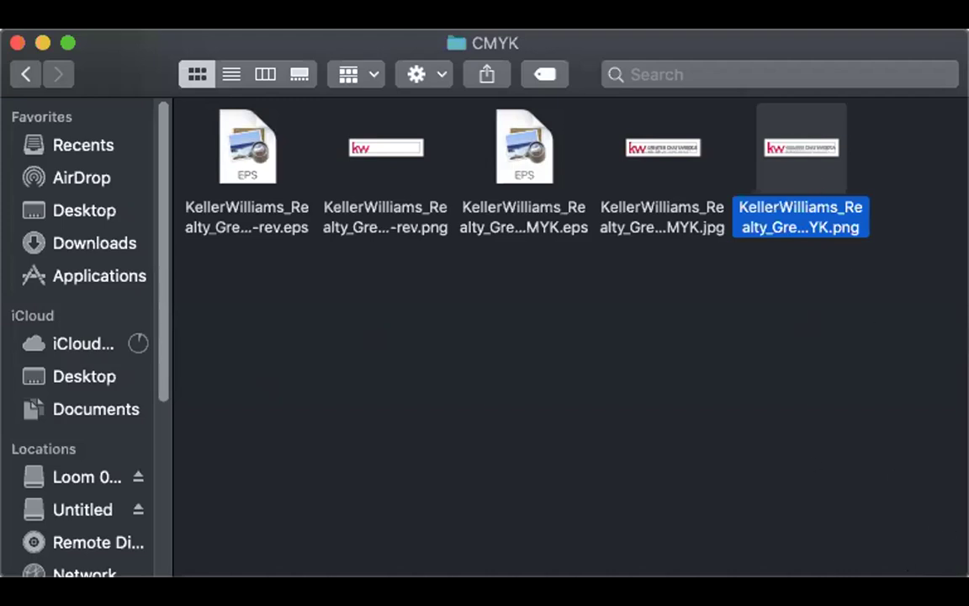
key(space)
key(space)
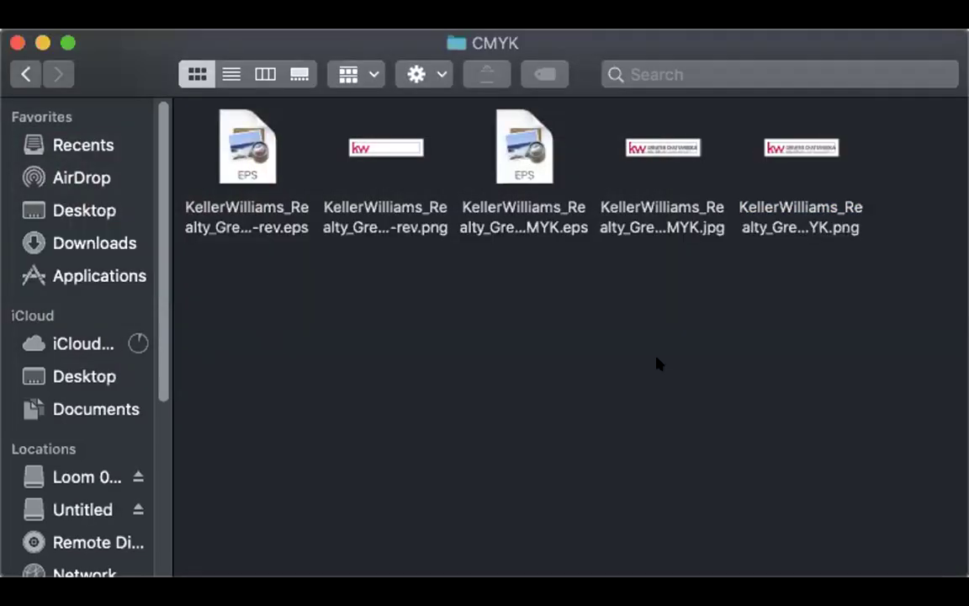
Select the PNG logo in the CMYK folder and look at its sharing options
right_click(770, 178)
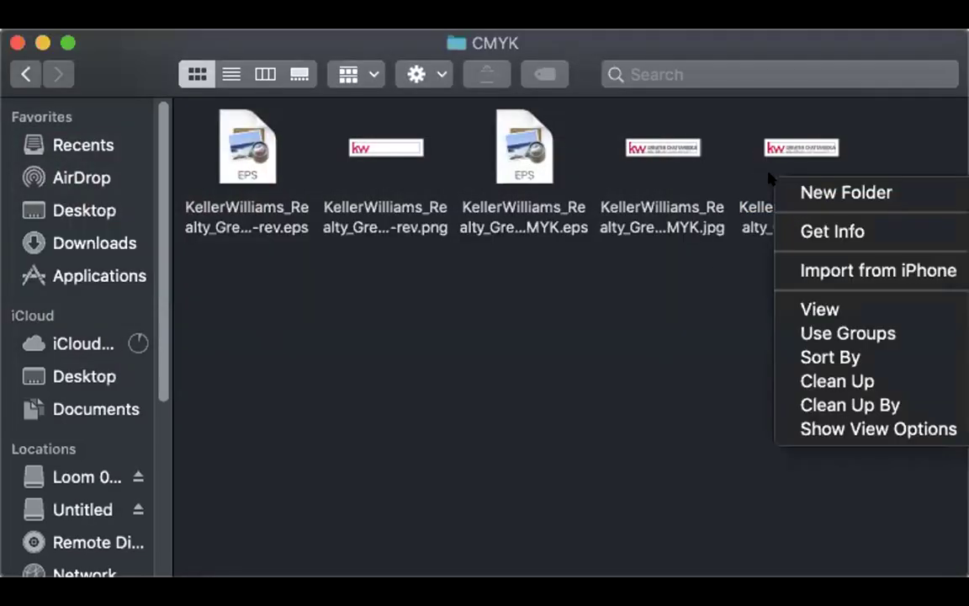
click(774, 162)
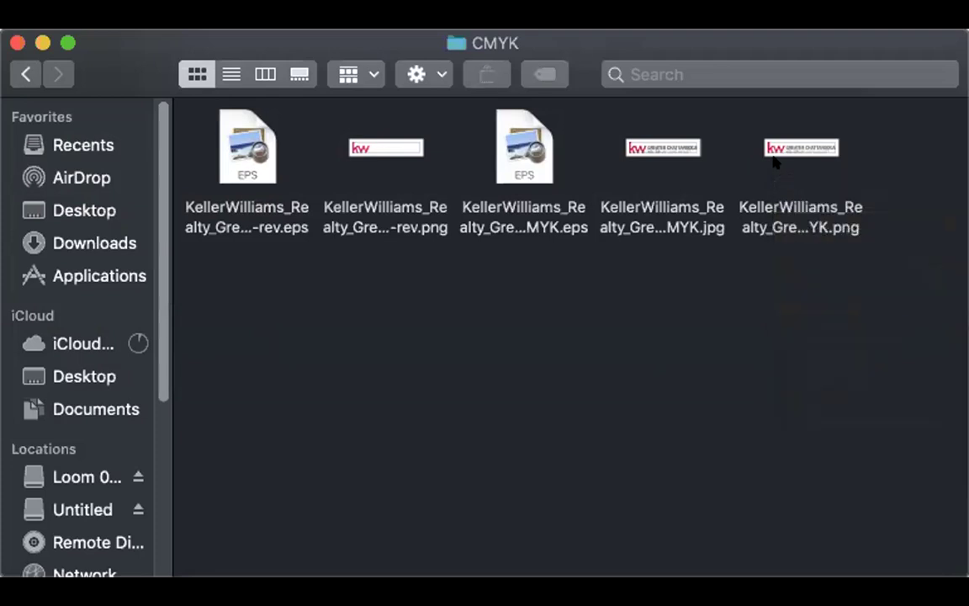
click(773, 163)
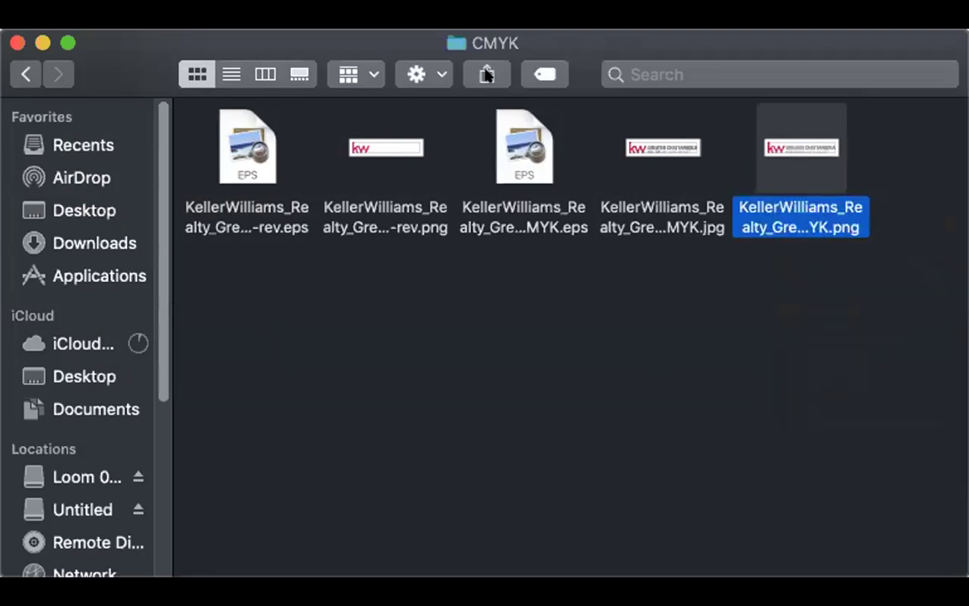
click(487, 74)
click(486, 74)
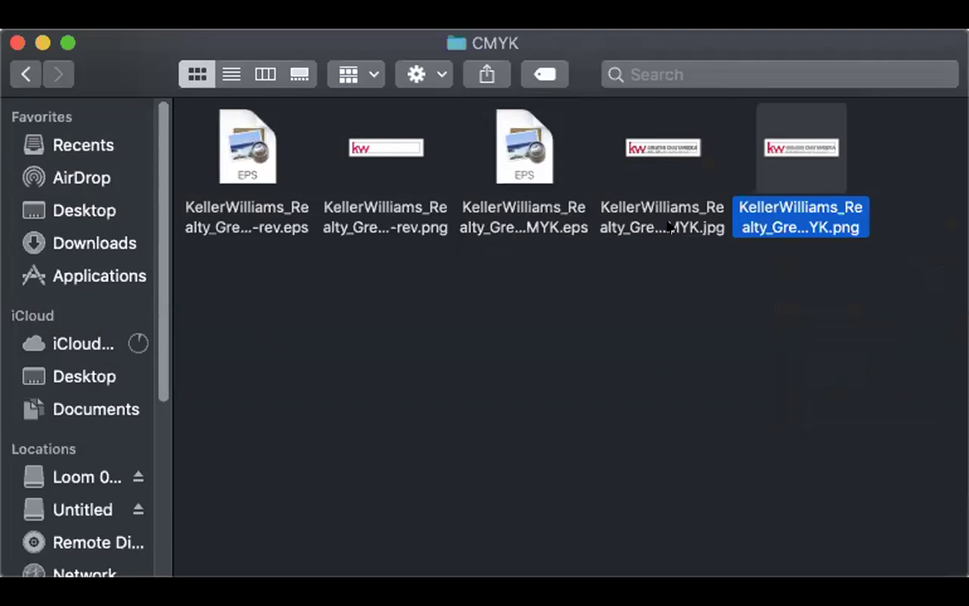
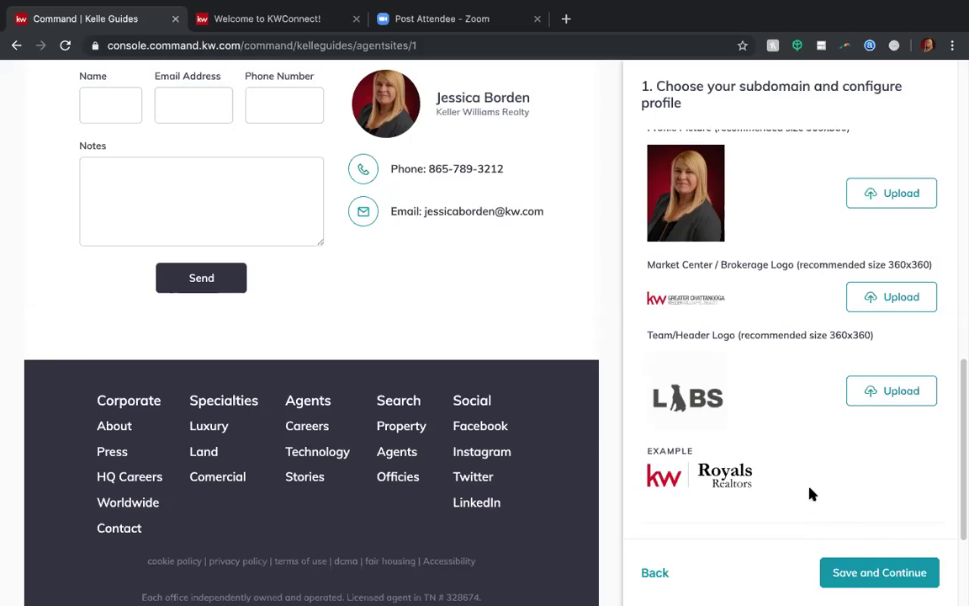
Review the Facebook, Twitter, LinkedIn, Instagram, YouTube and KW App Link fields in the Social Media section of the profile form
scroll(810, 492, down, 3)
scroll(810, 492, down, 3)
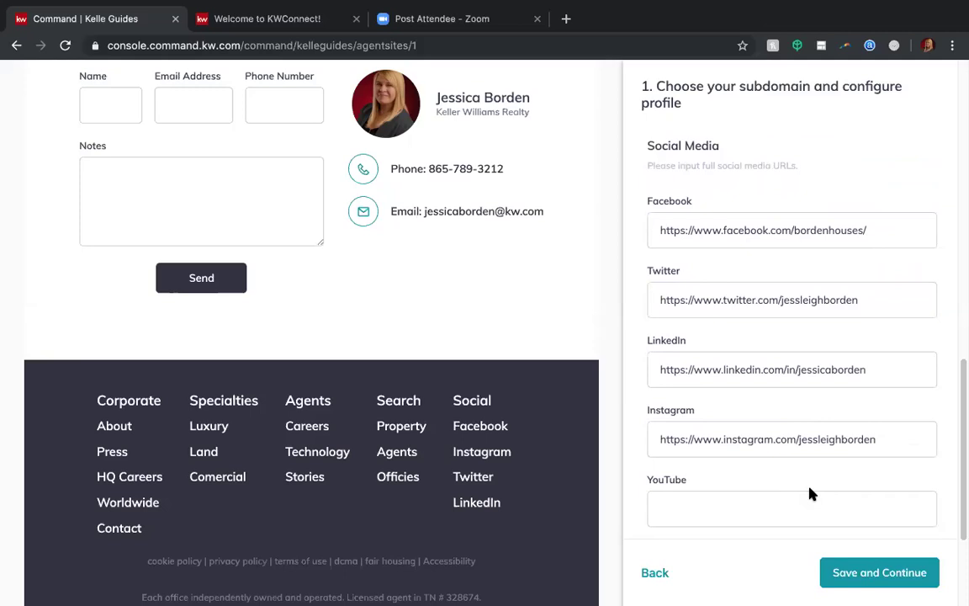
scroll(810, 494, down, 1)
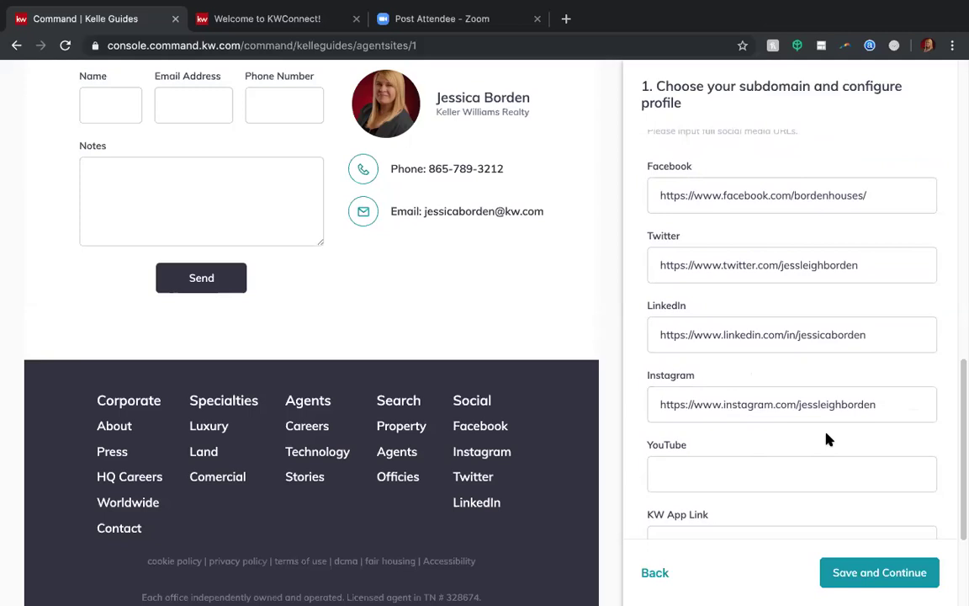
scroll(826, 438, down, 1)
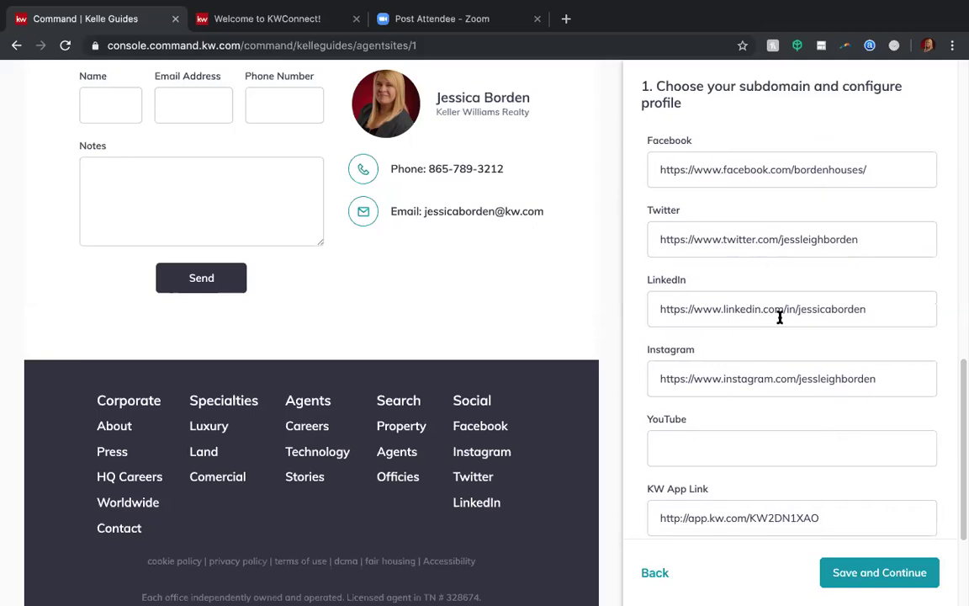
scroll(766, 324, down, 2)
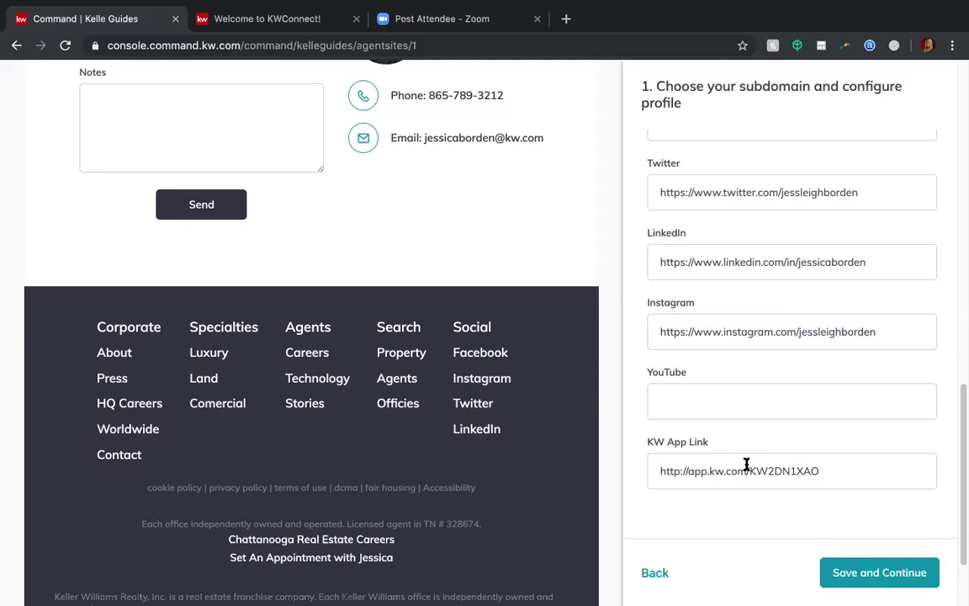
click(679, 472)
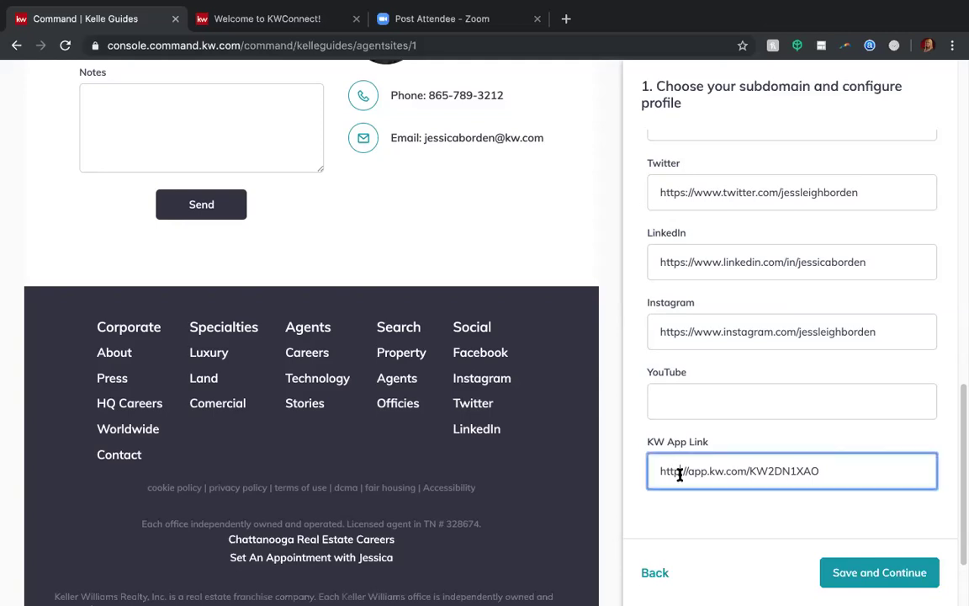
text(s)
click(672, 508)
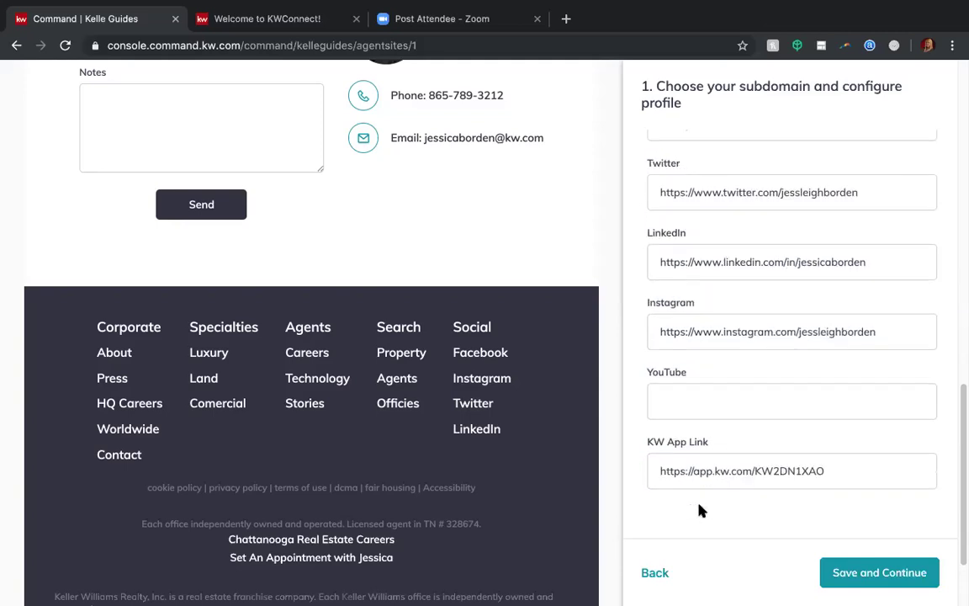
Look back through the profile form from the social media links to the images, footer links, license numbers, biography and contact fields
scroll(716, 412, up, 5)
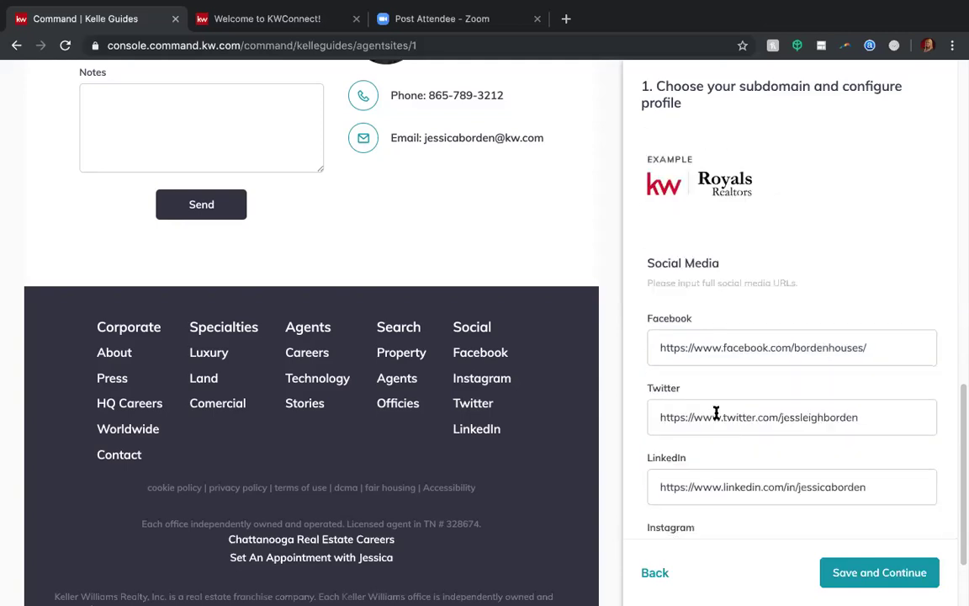
scroll(716, 412, up, 5)
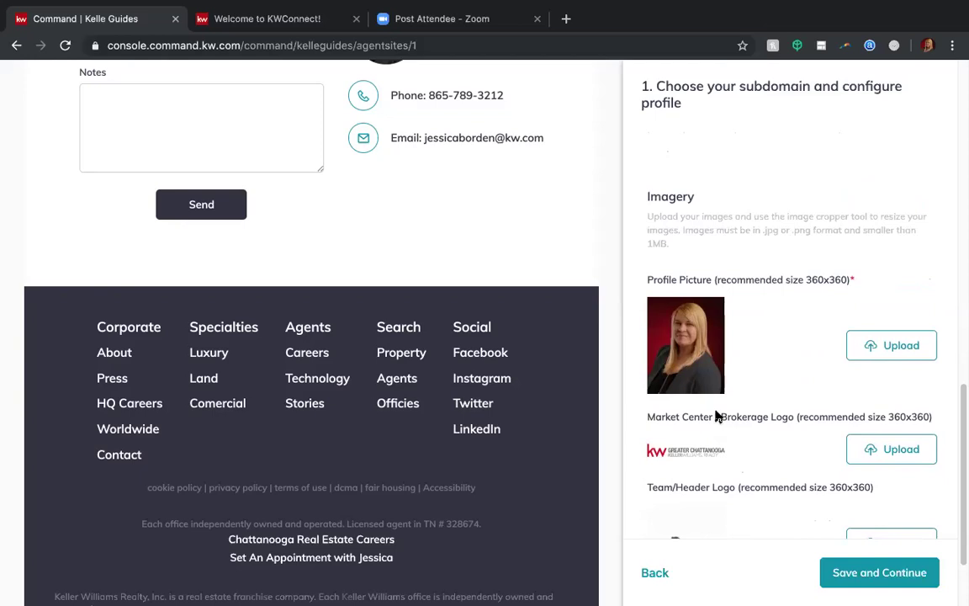
scroll(716, 415, up, 5)
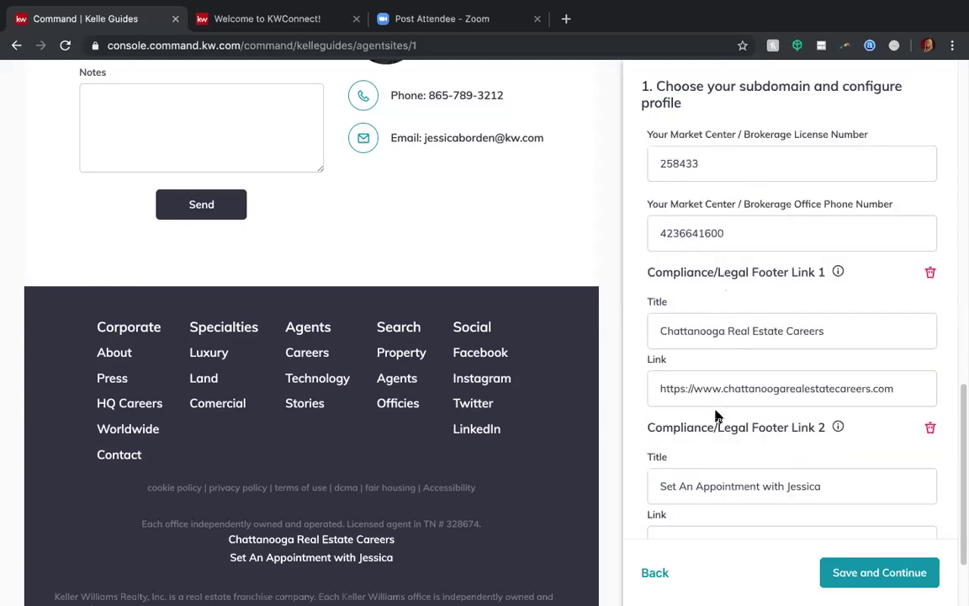
scroll(715, 415, up, 2)
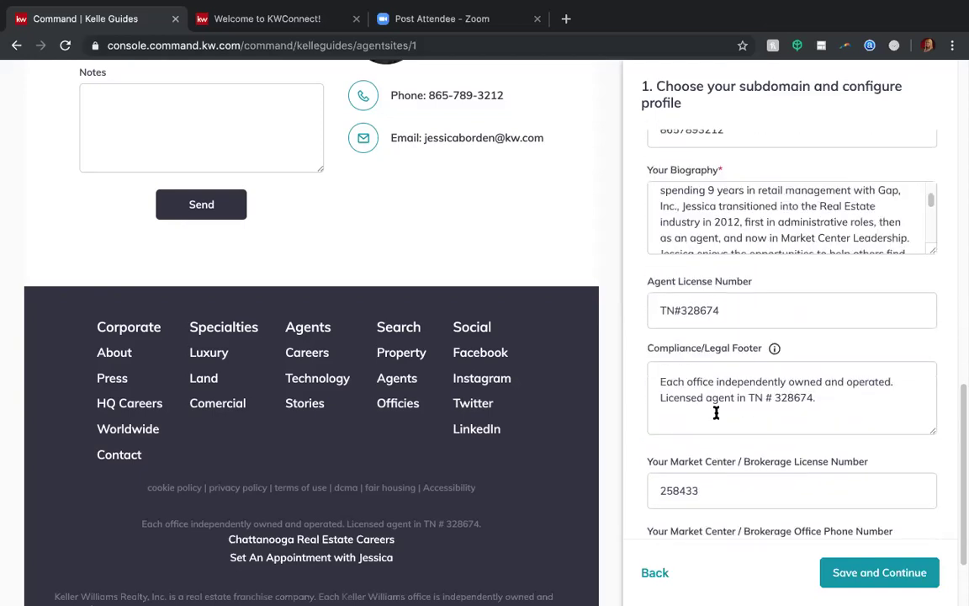
scroll(716, 412, up, 3)
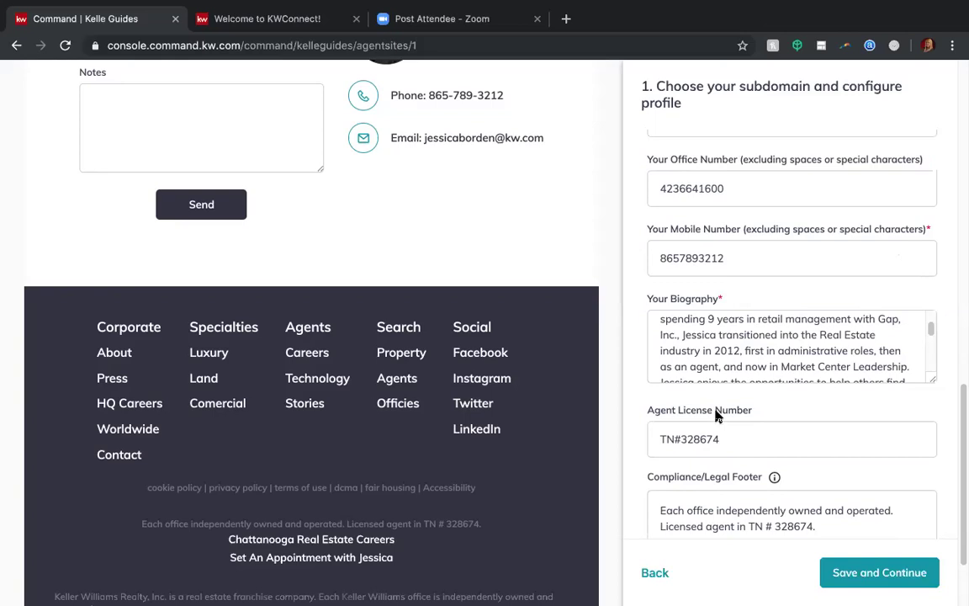
scroll(715, 416, up, 2)
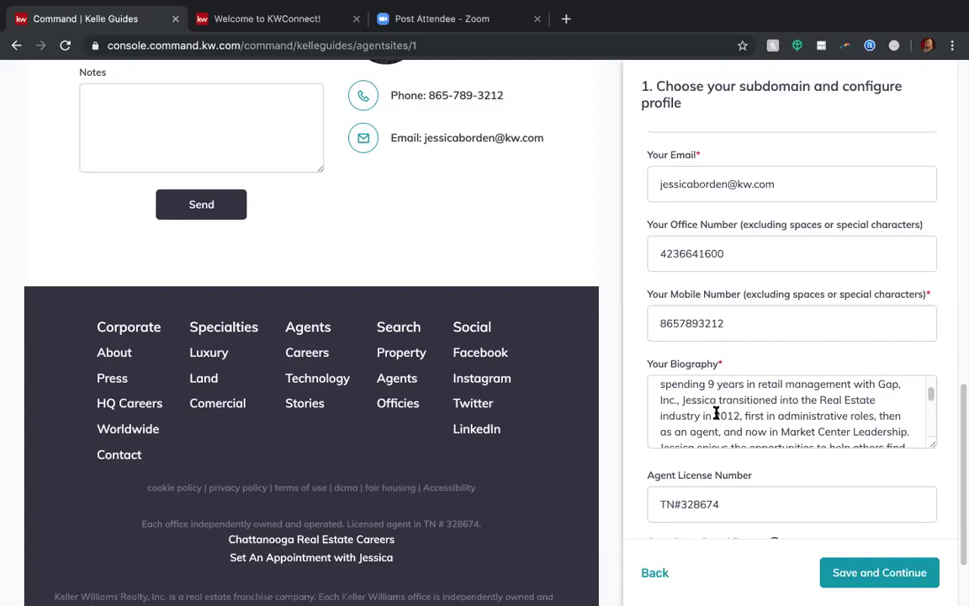
Review the market center address, business name, job title, contact, biography and license fields in the profile form
scroll(757, 358, up, 2)
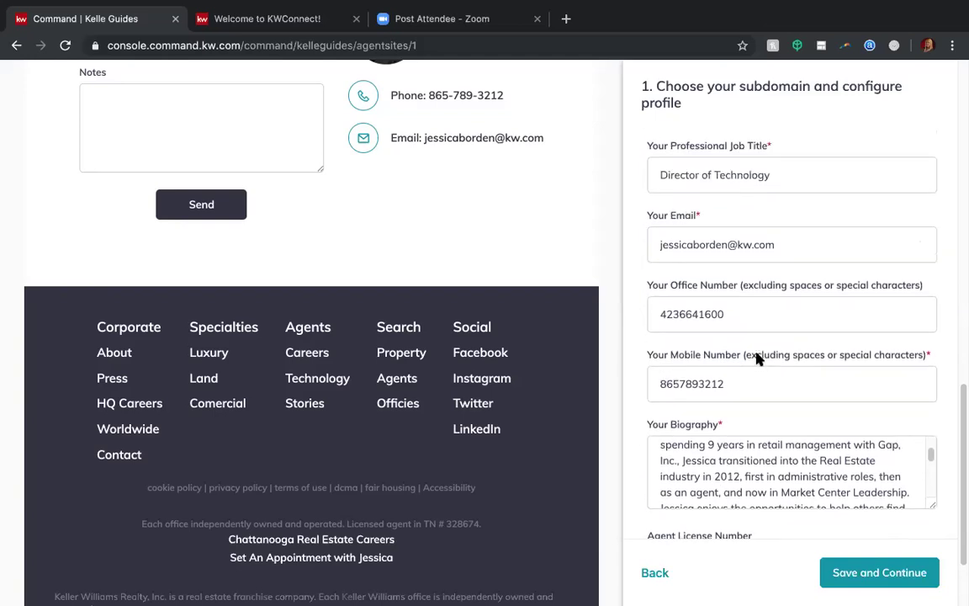
scroll(757, 357, up, 2)
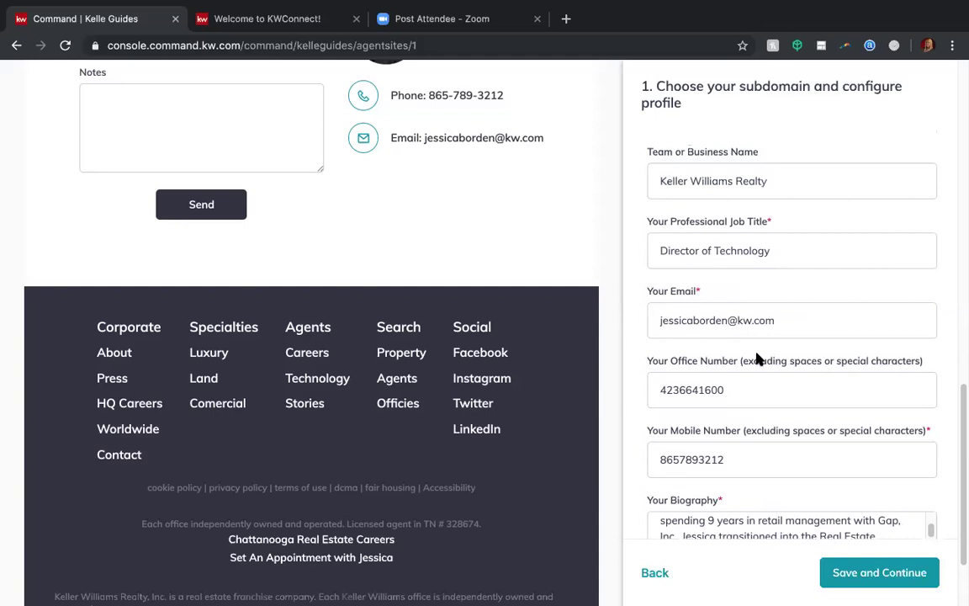
scroll(757, 358, down, 4)
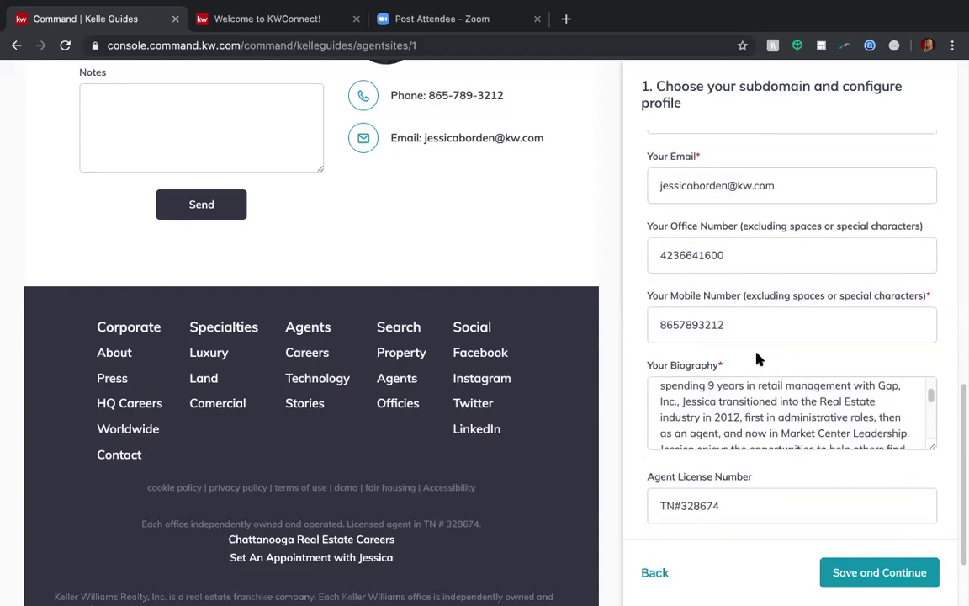
scroll(757, 358, down, 7)
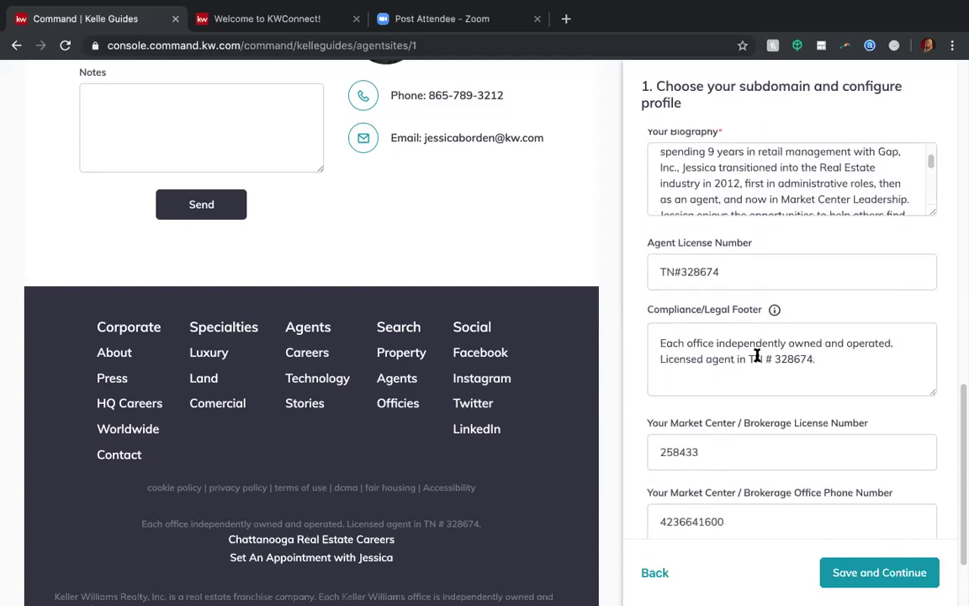
scroll(757, 356, up, 12)
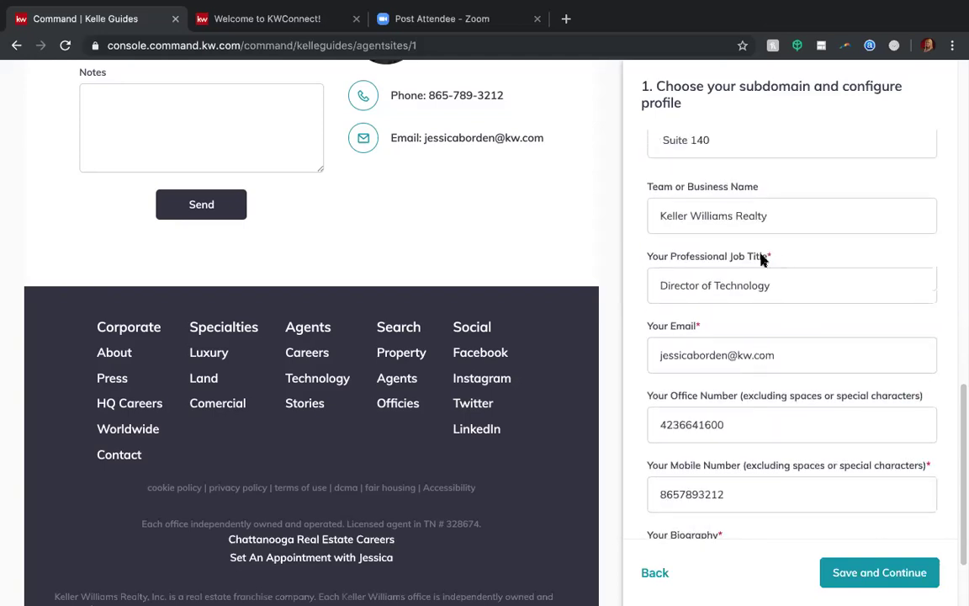
scroll(760, 255, up, 5)
scroll(761, 254, up, 1)
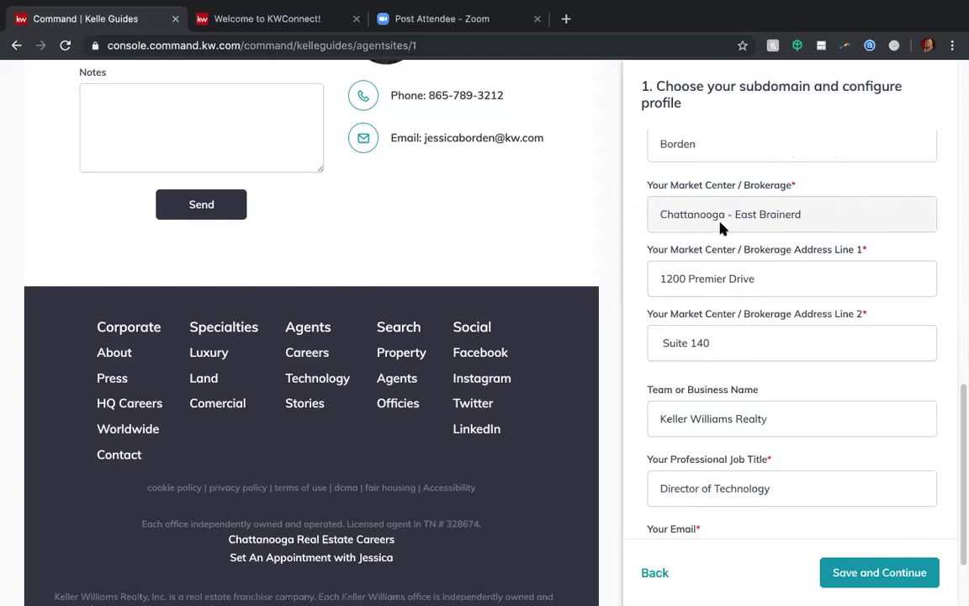
scroll(720, 227, down, 2)
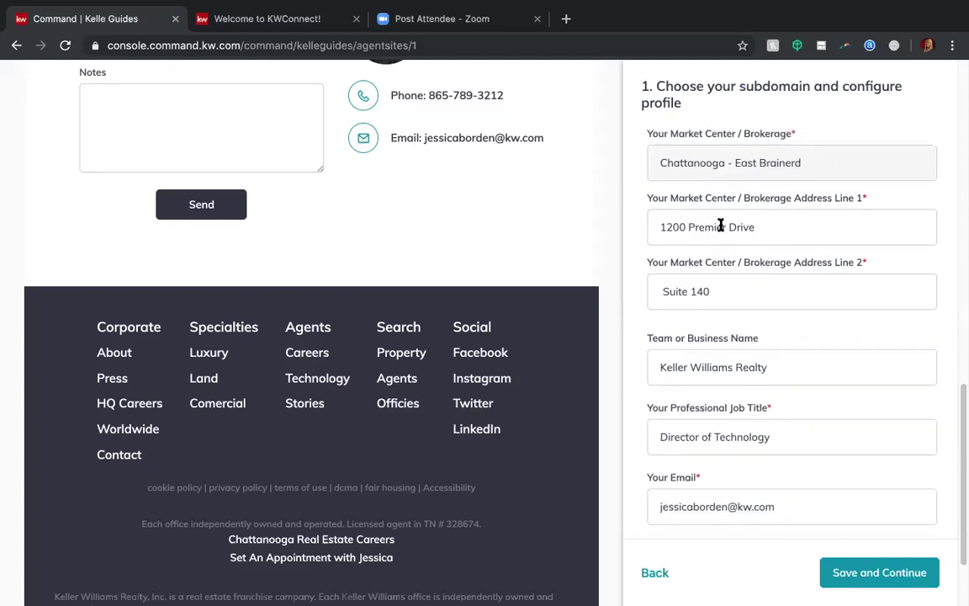
scroll(720, 226, down, 5)
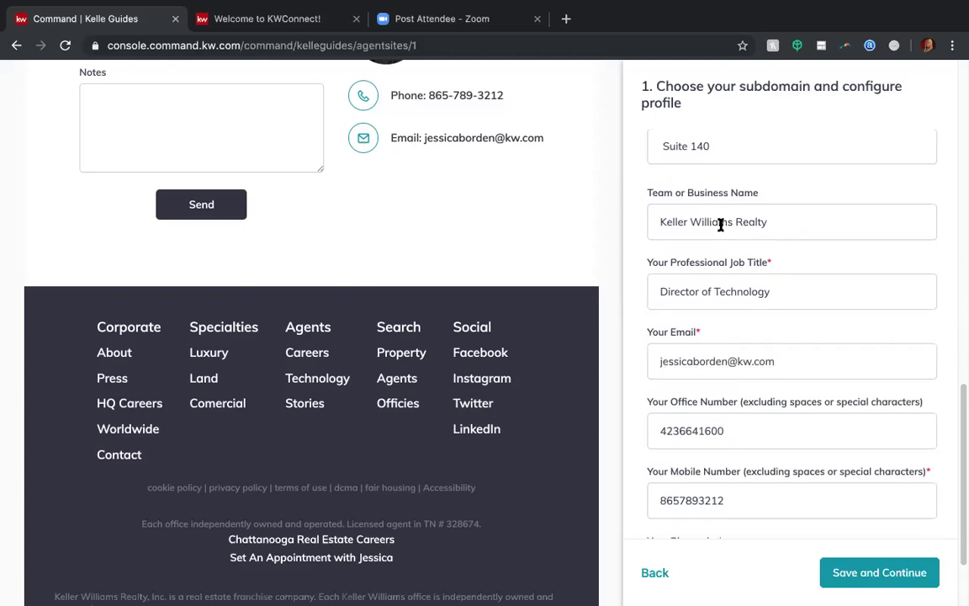
scroll(721, 225, down, 7)
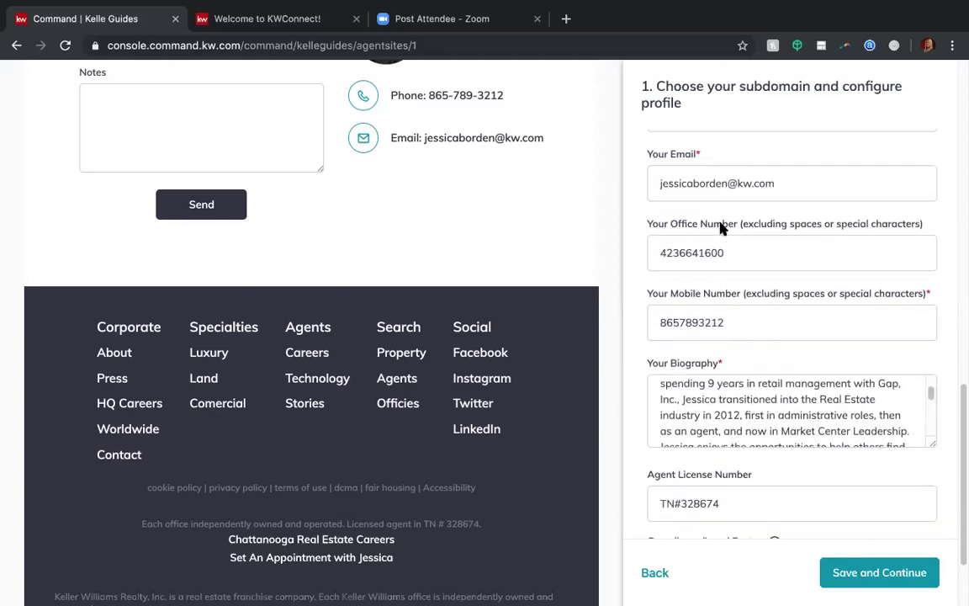
scroll(721, 225, down, 3)
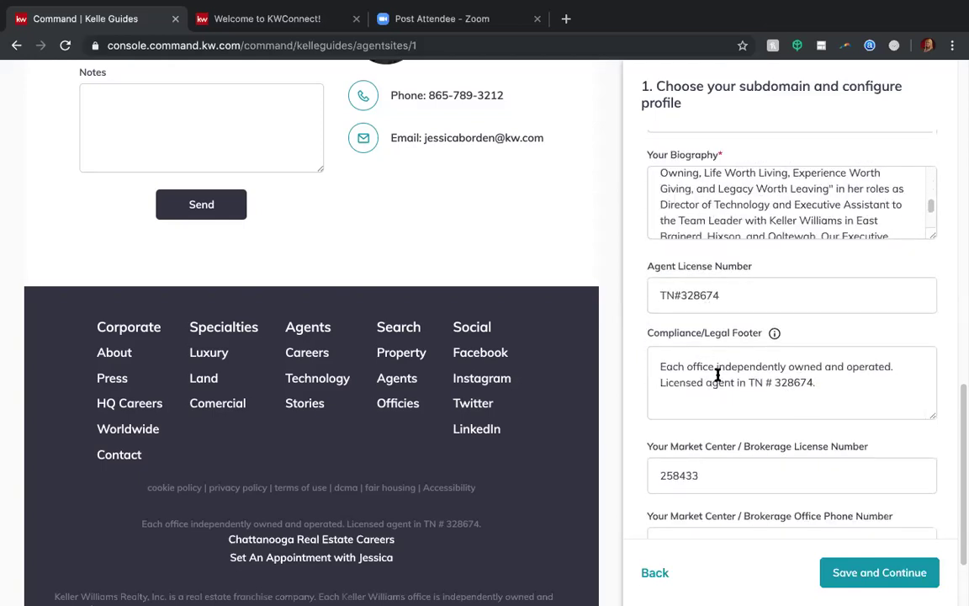
Save the subdomain and profile settings and continue to the Style and Theme stage
scroll(716, 378, down, 4)
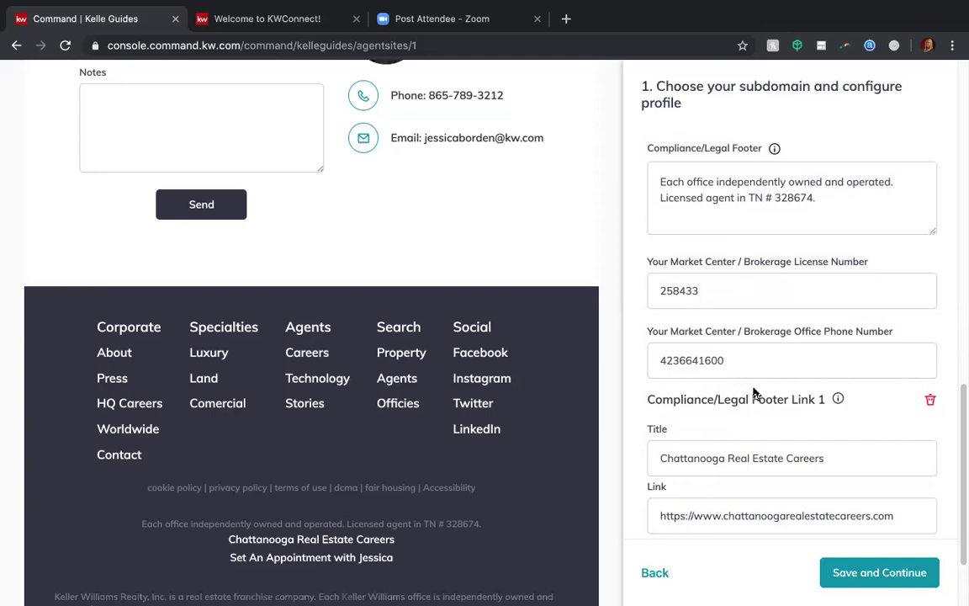
scroll(716, 378, down, 3)
scroll(753, 389, down, 10)
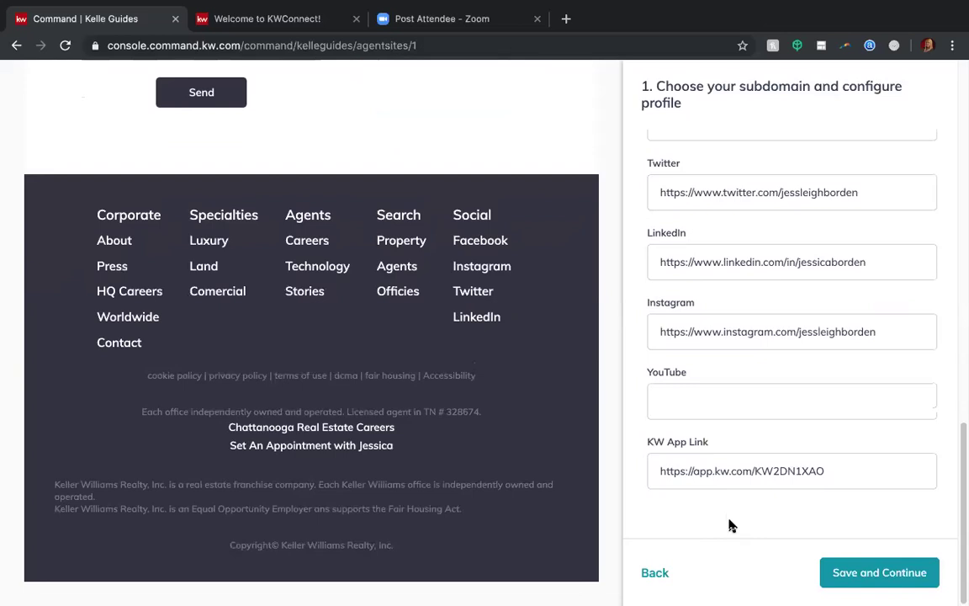
click(860, 571)
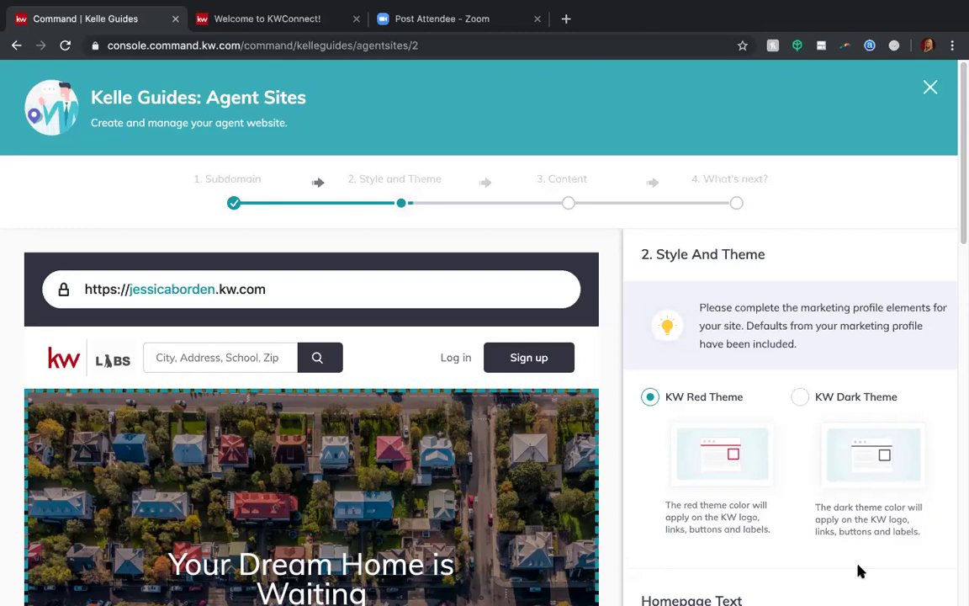
Examine the homepage text setting, the hero image upload requirements and the existing hero images in Style and Theme
scroll(858, 571, down, 3)
scroll(859, 571, down, 1)
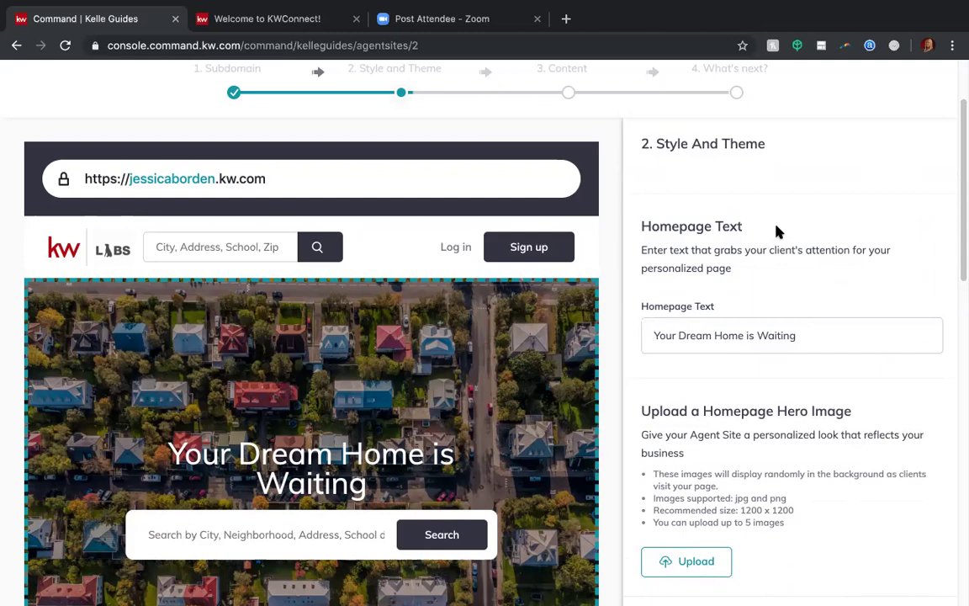
scroll(761, 260, down, 1)
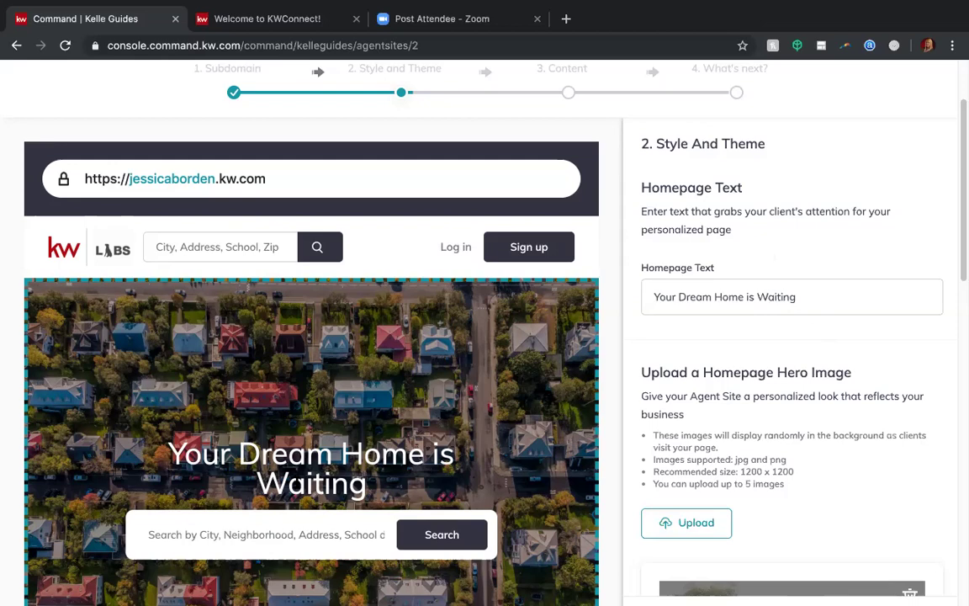
scroll(296, 481, down, 2)
scroll(683, 389, down, 2)
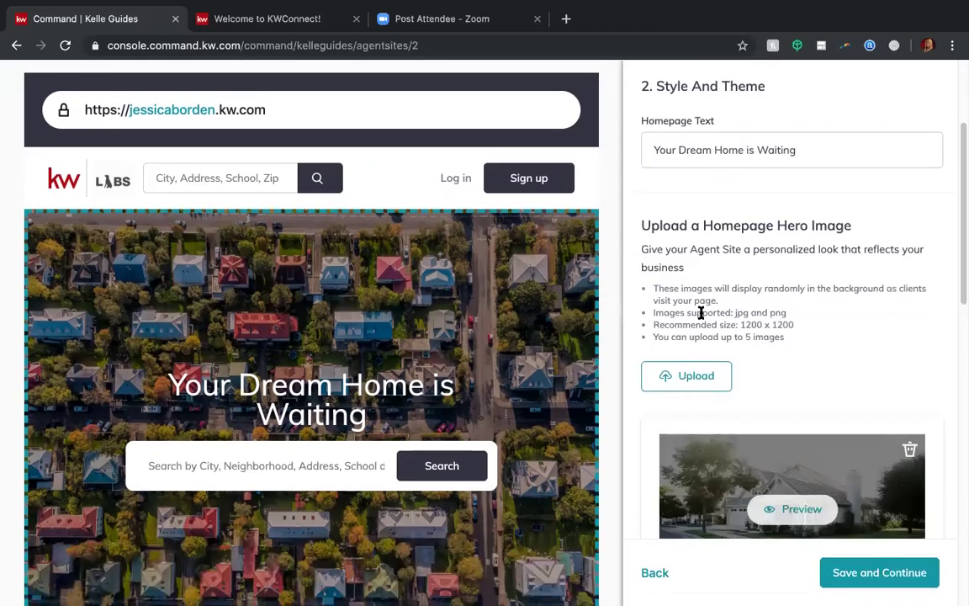
scroll(794, 322, down, 2)
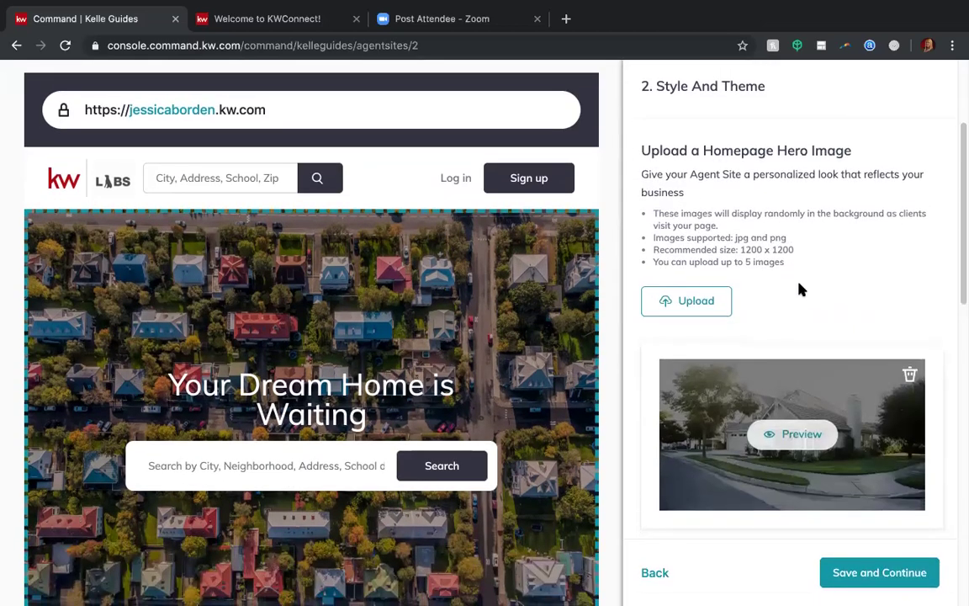
scroll(824, 303, down, 5)
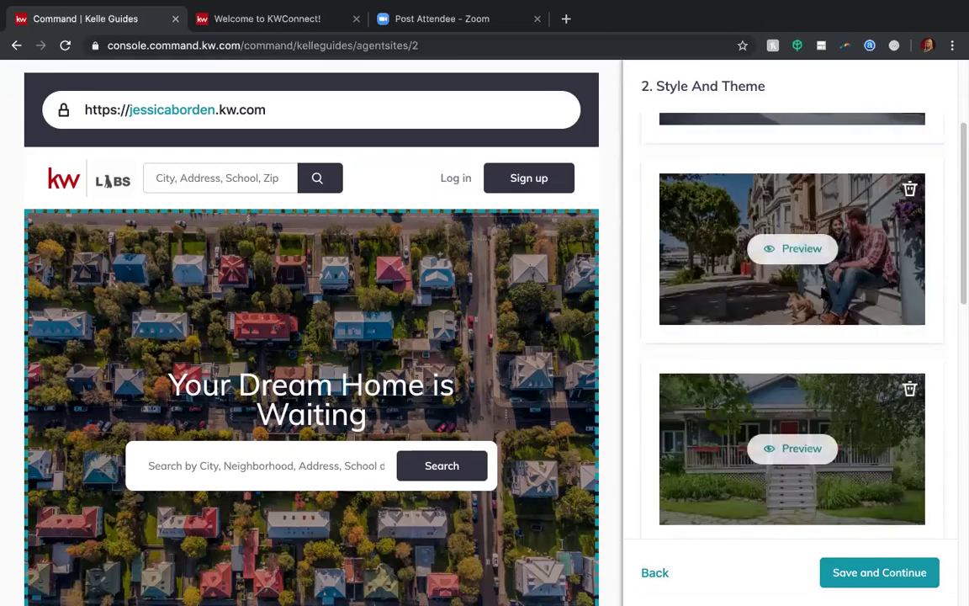
scroll(804, 341, down, 4)
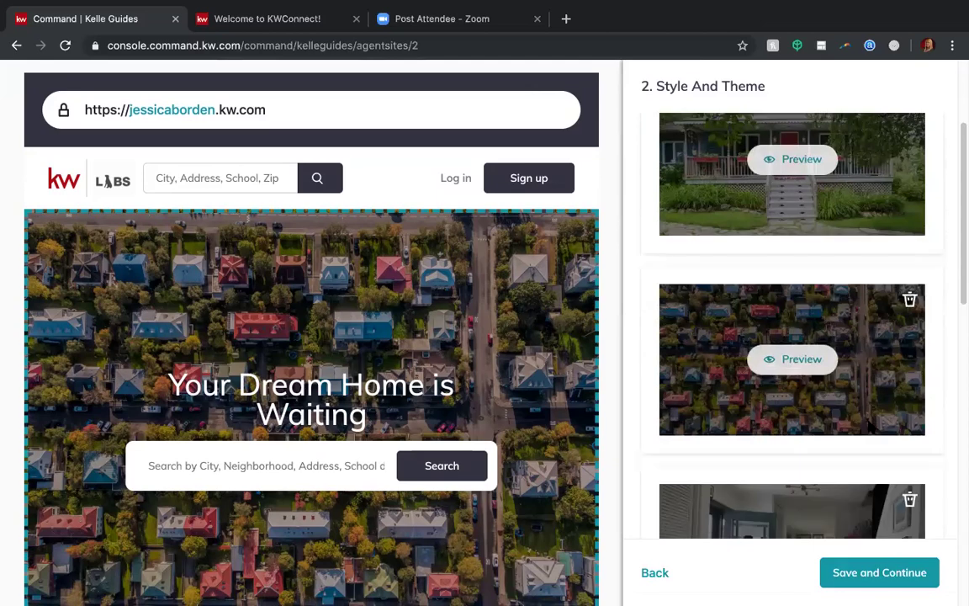
scroll(805, 341, down, 2)
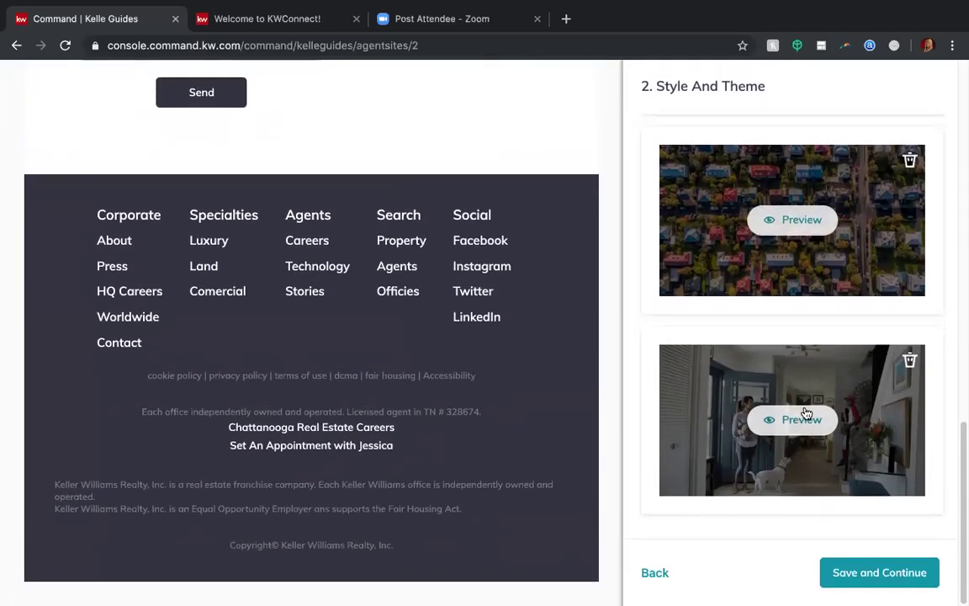
Look again through the hero images, the KW Red and KW Dark theme options and the homepage text
scroll(804, 413, up, 4)
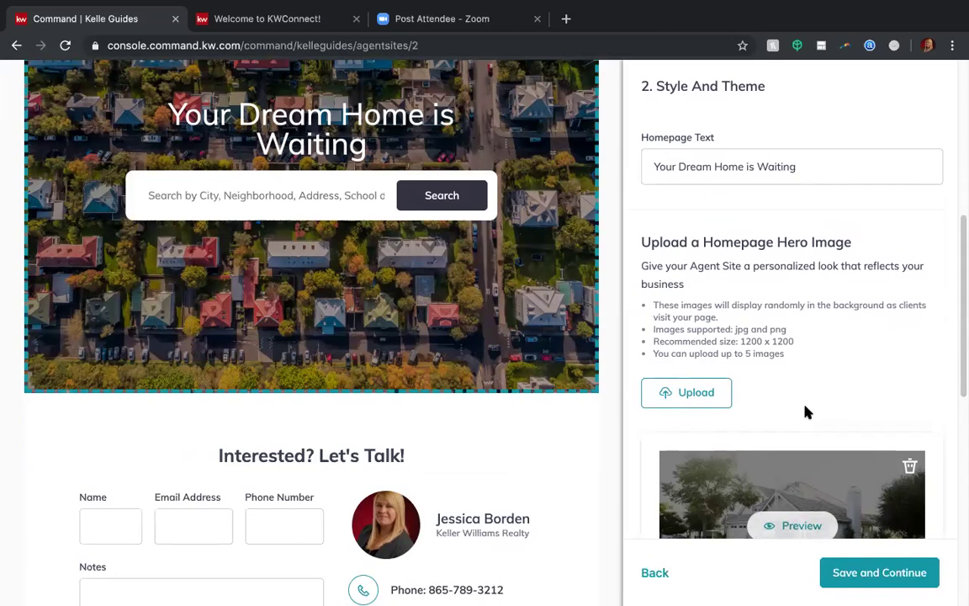
scroll(818, 351, down, 2)
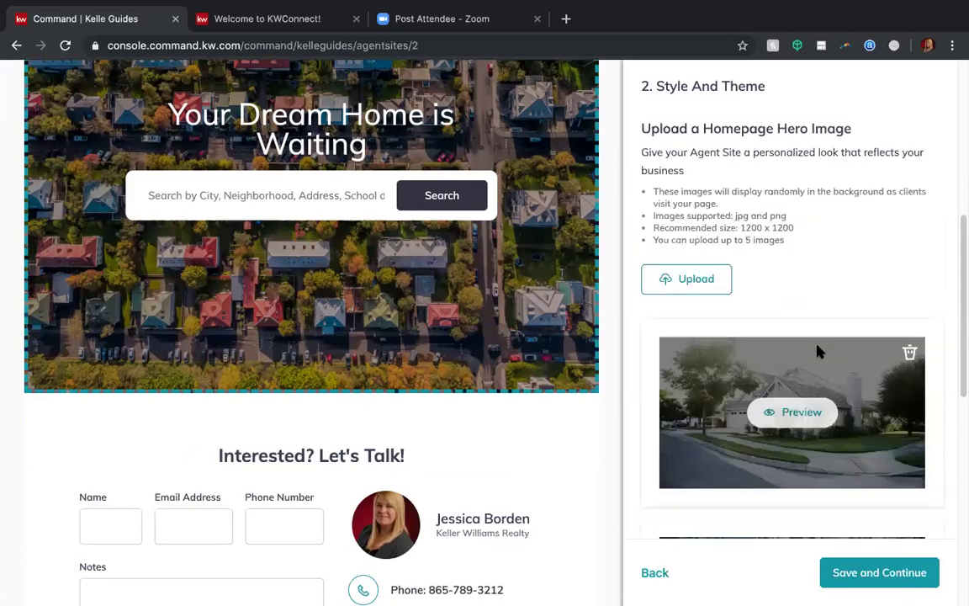
scroll(818, 351, down, 5)
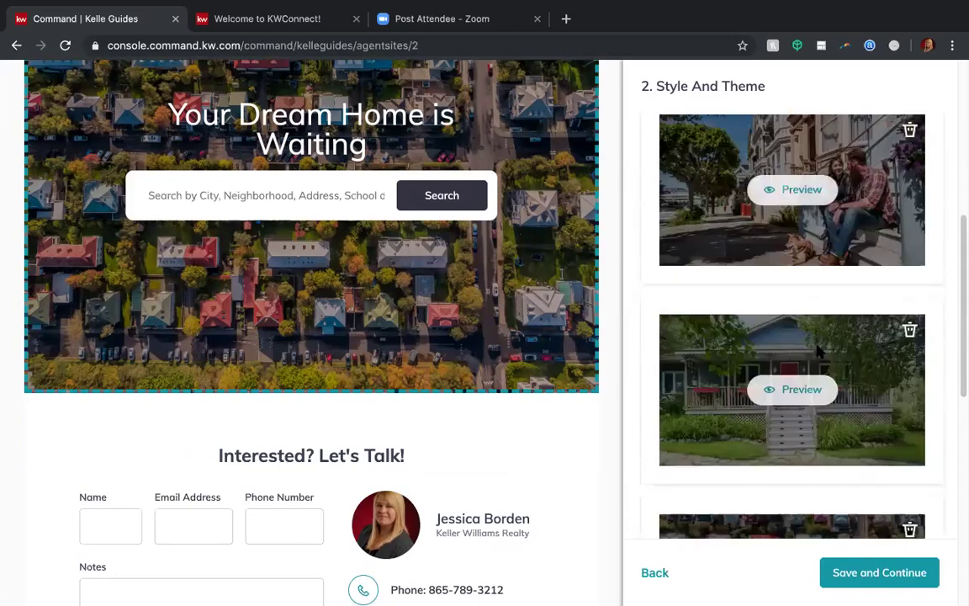
scroll(818, 350, down, 2)
scroll(817, 350, up, 6)
scroll(817, 351, up, 6)
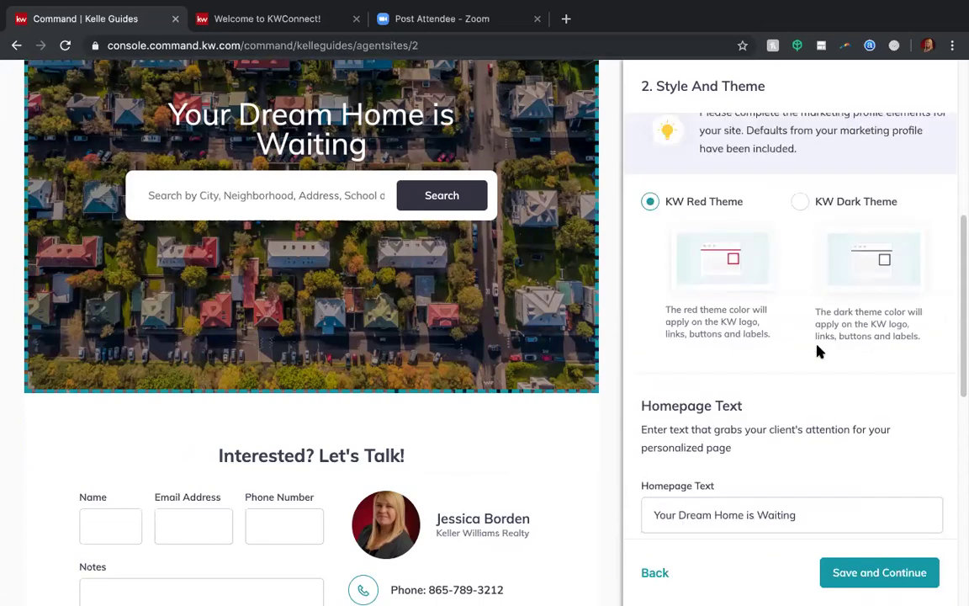
scroll(818, 349, up, 1)
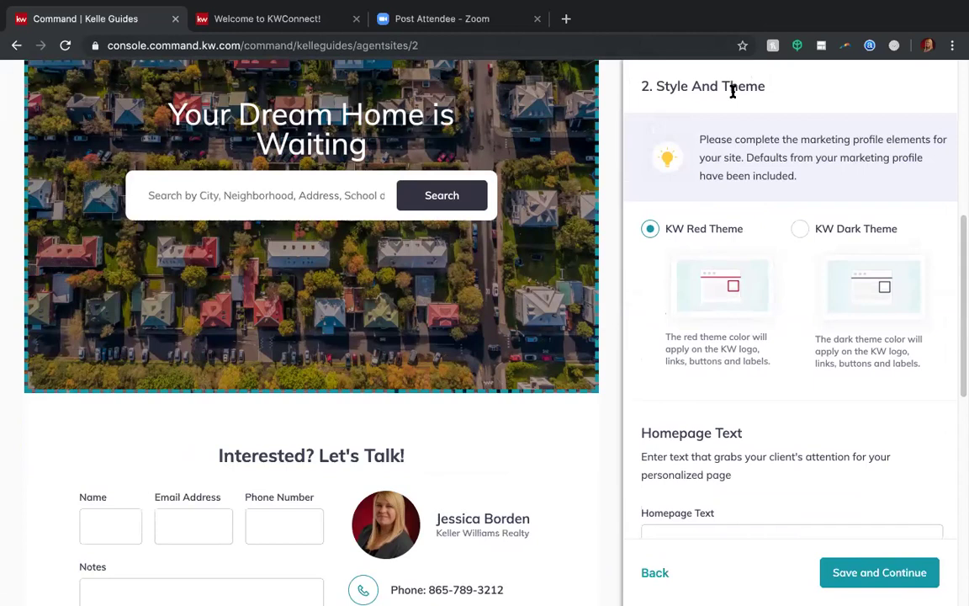
scroll(797, 252, down, 3)
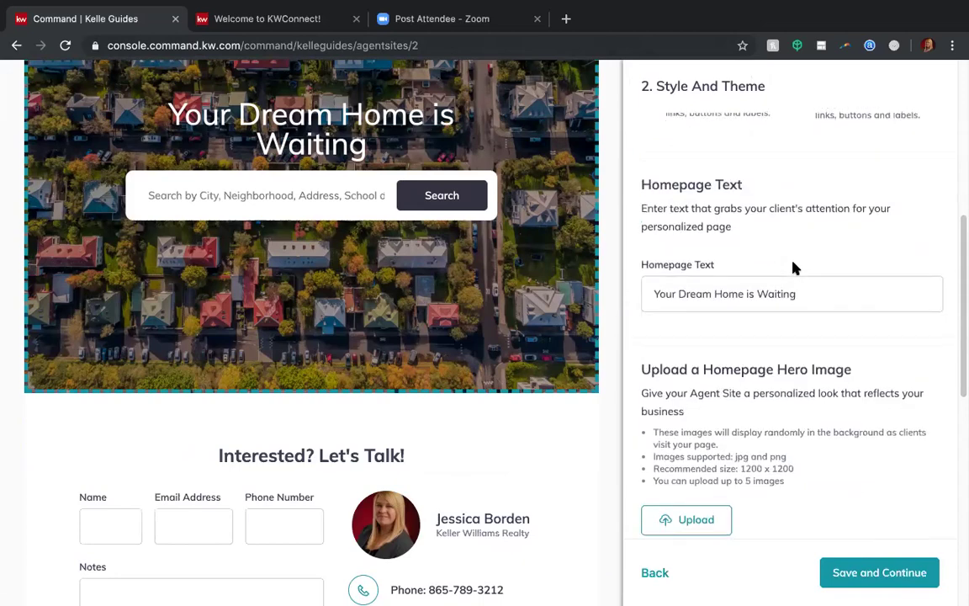
scroll(795, 268, down, 5)
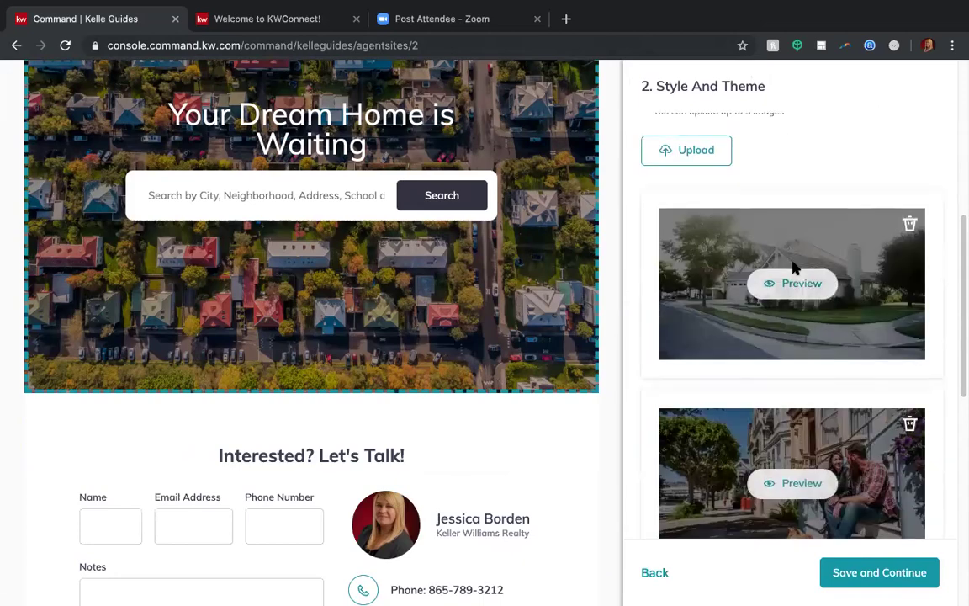
scroll(796, 267, down, 1)
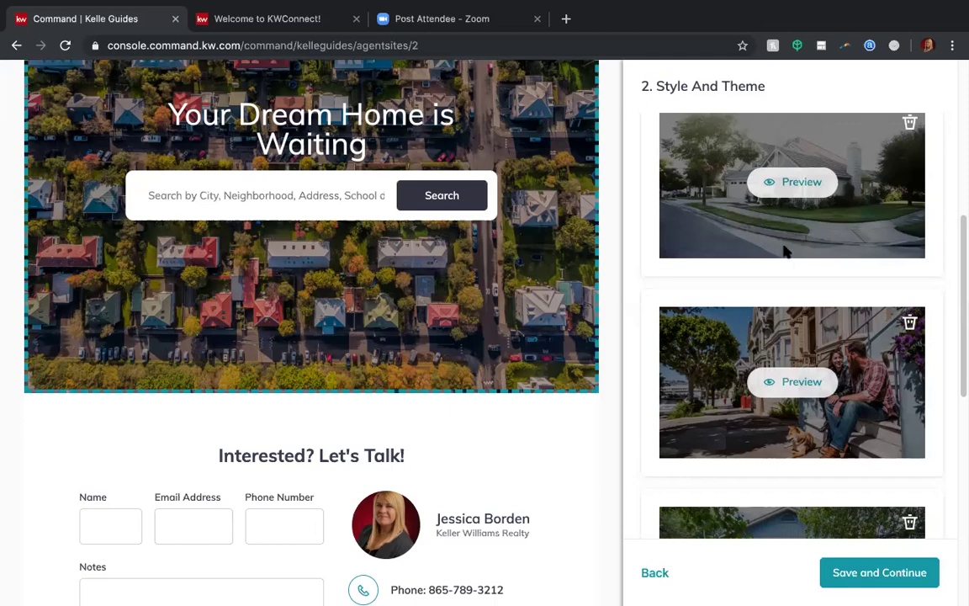
scroll(770, 186, down, 3)
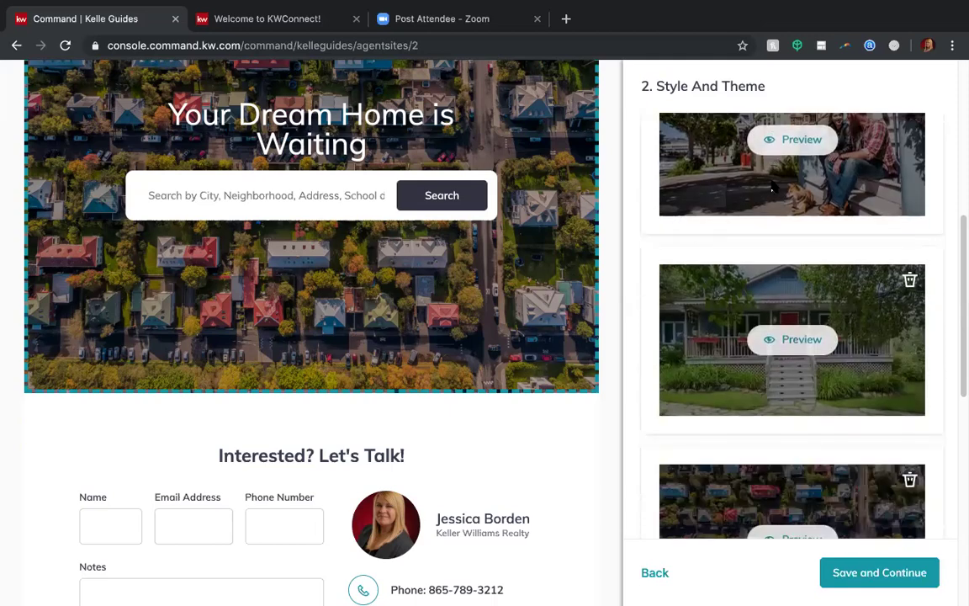
scroll(772, 189, down, 2)
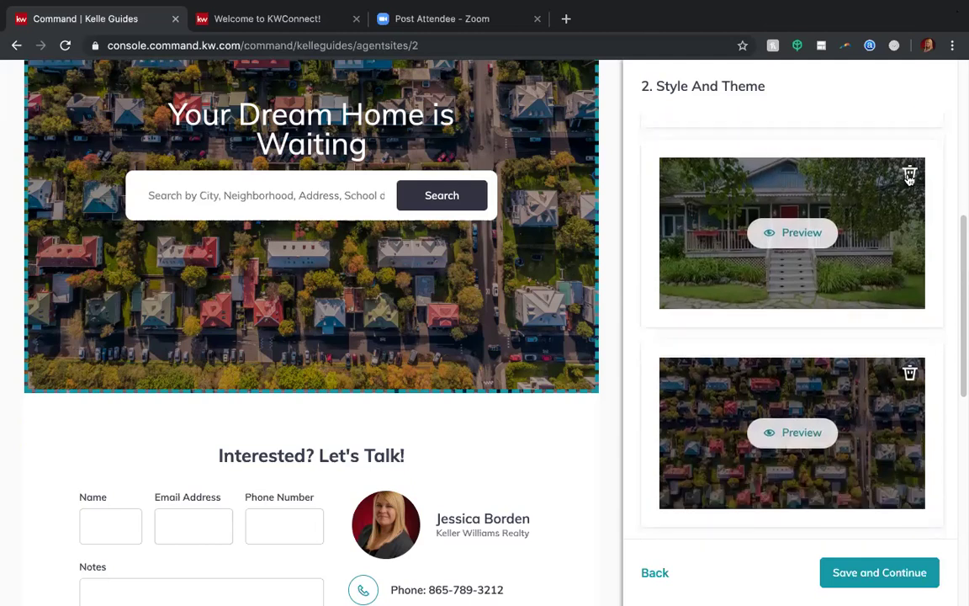
scroll(765, 331, up, 4)
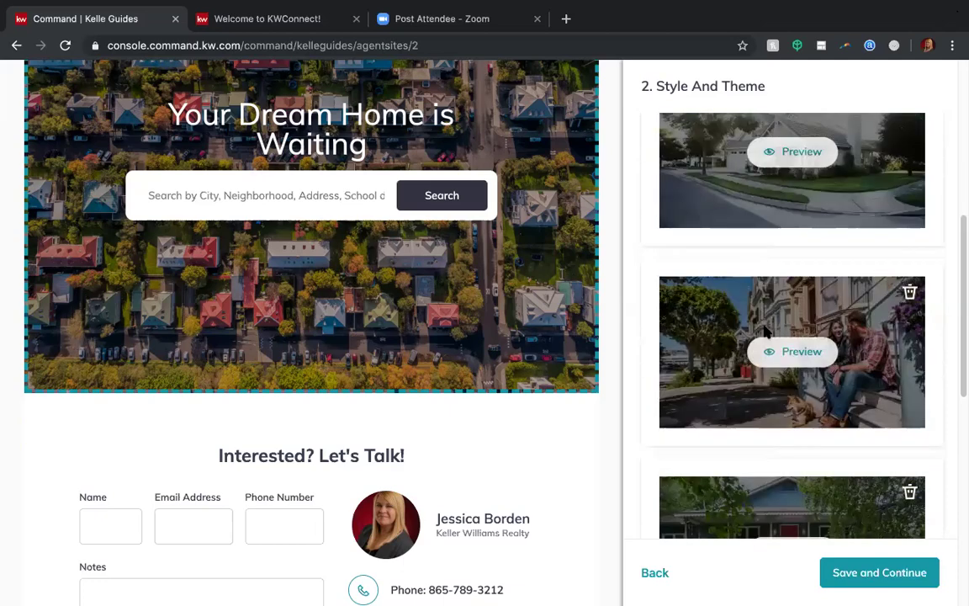
scroll(764, 331, up, 4)
Save the style and theme settings to continue to the Content stage, and expand its Navigation section
scroll(764, 331, down, 1)
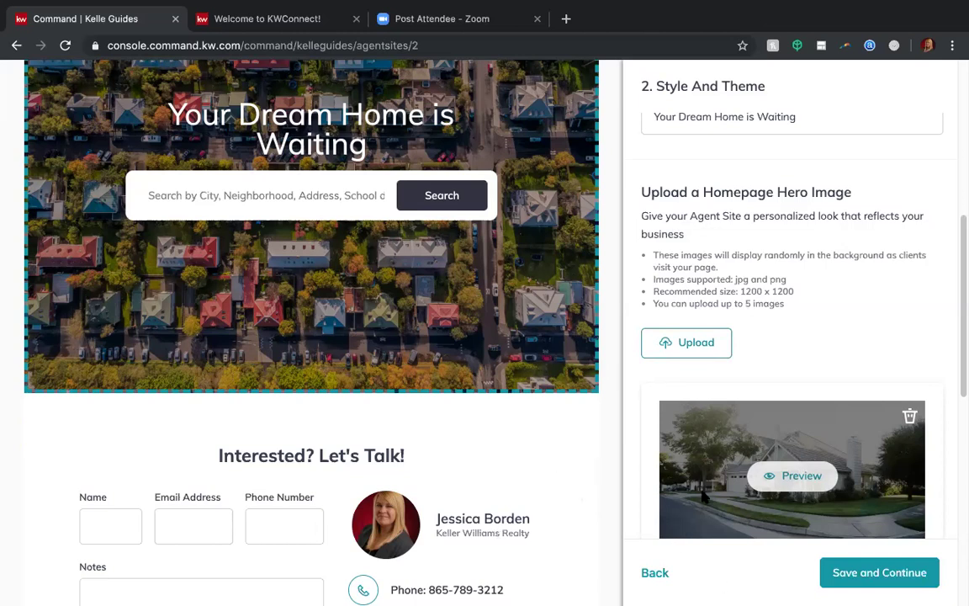
scroll(702, 496, down, 4)
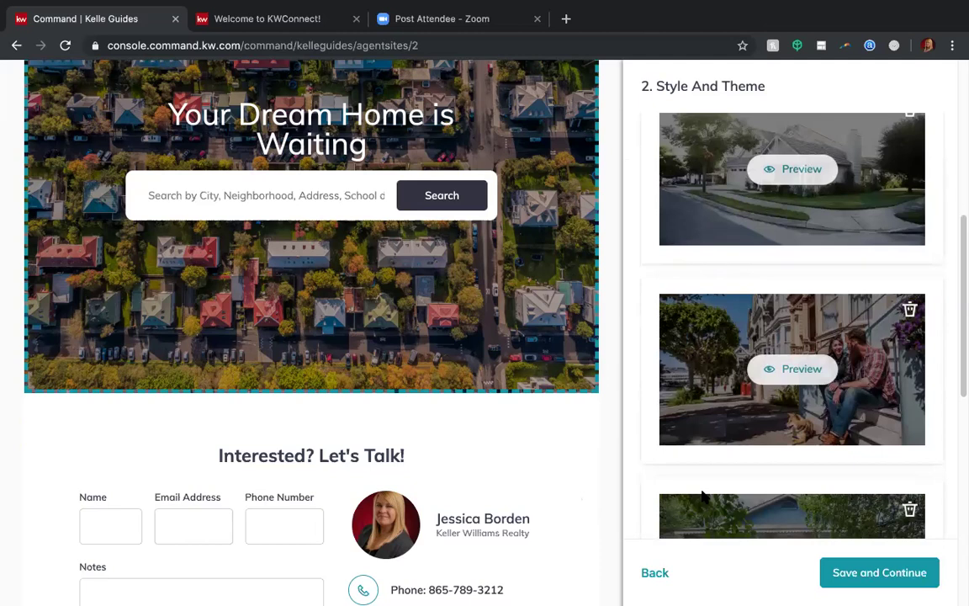
click(860, 580)
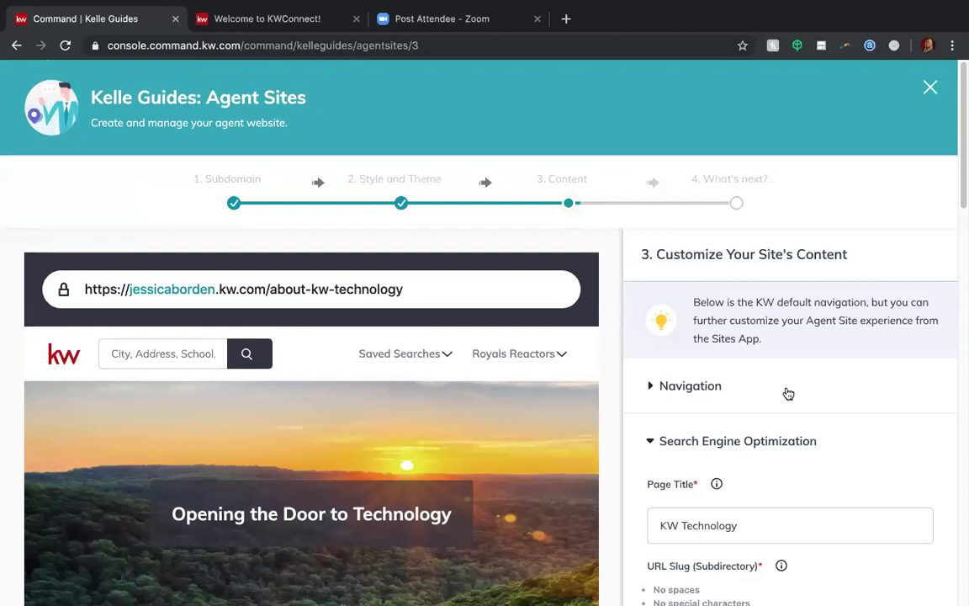
click(654, 388)
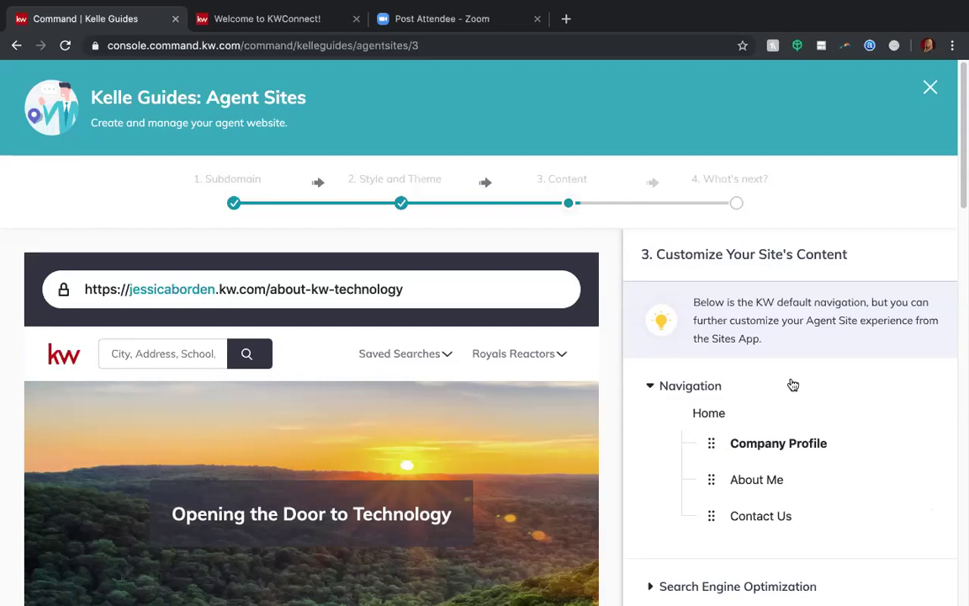
Collapse the Navigation section and examine the page title, URL slug and SEO description under Search Engine Optimization
scroll(699, 481, down, 1)
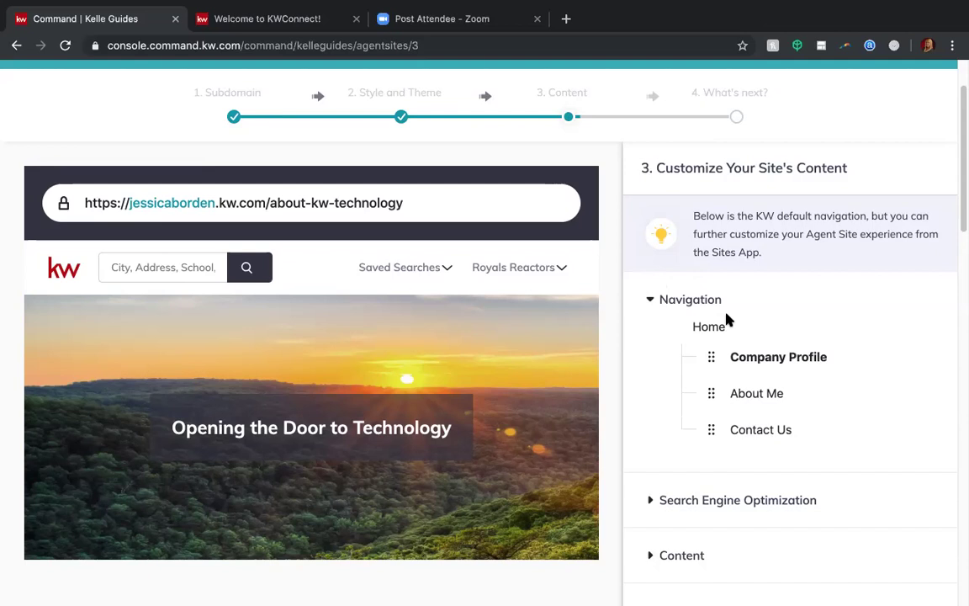
click(651, 301)
click(651, 301)
click(651, 301)
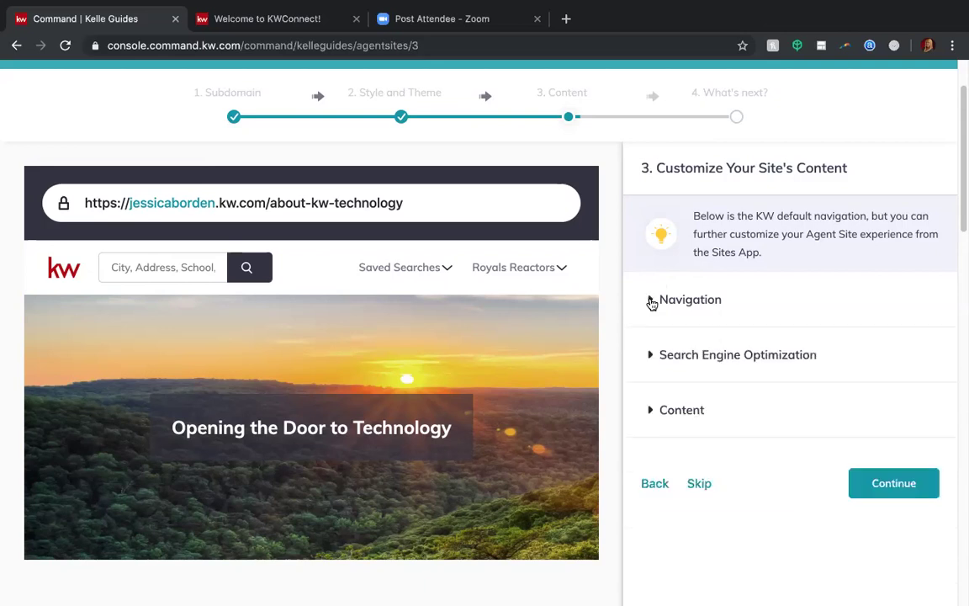
click(650, 360)
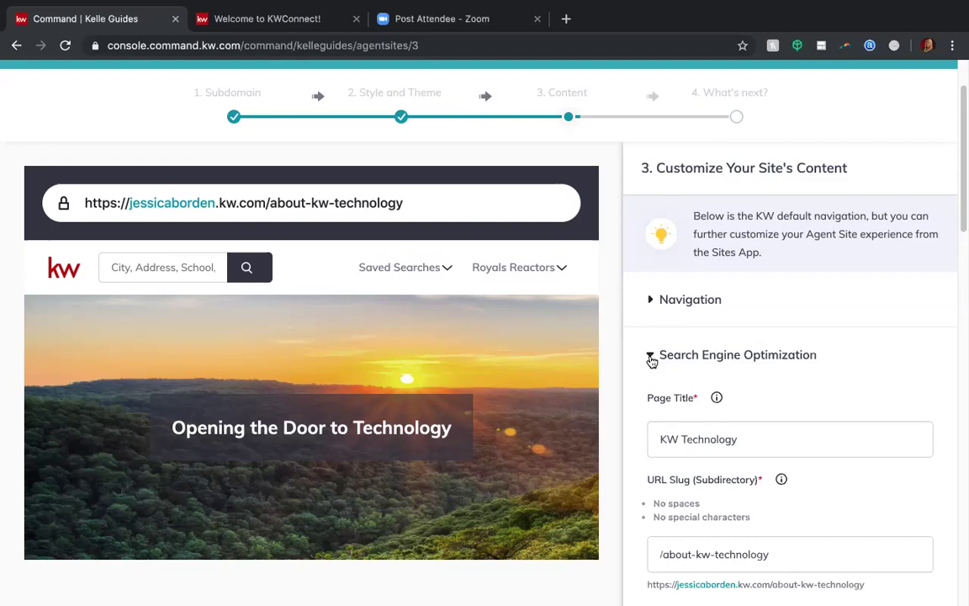
scroll(719, 367, down, 3)
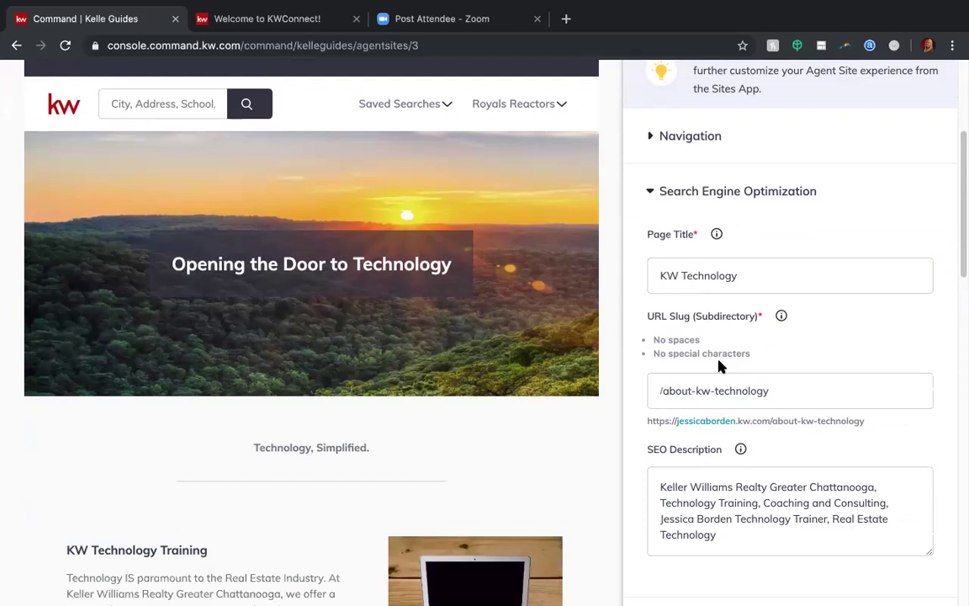
scroll(719, 366, down, 1)
scroll(719, 366, up, 1)
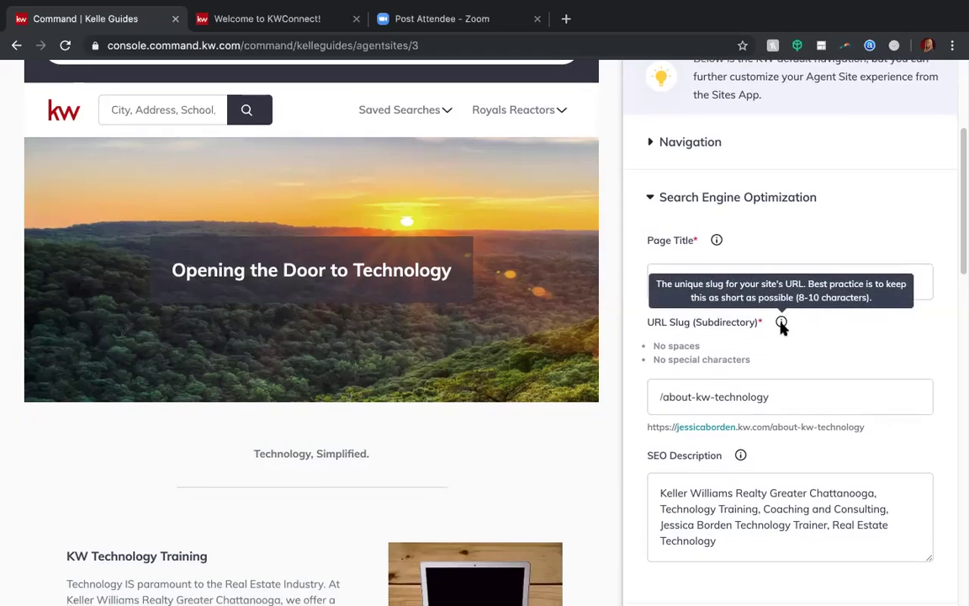
scroll(707, 314, down, 1)
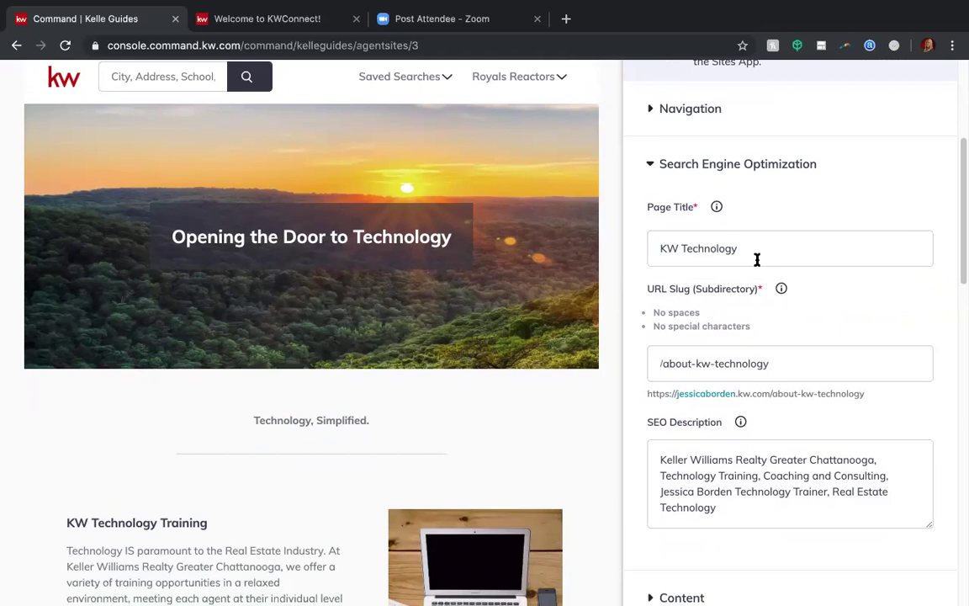
scroll(683, 339, down, 2)
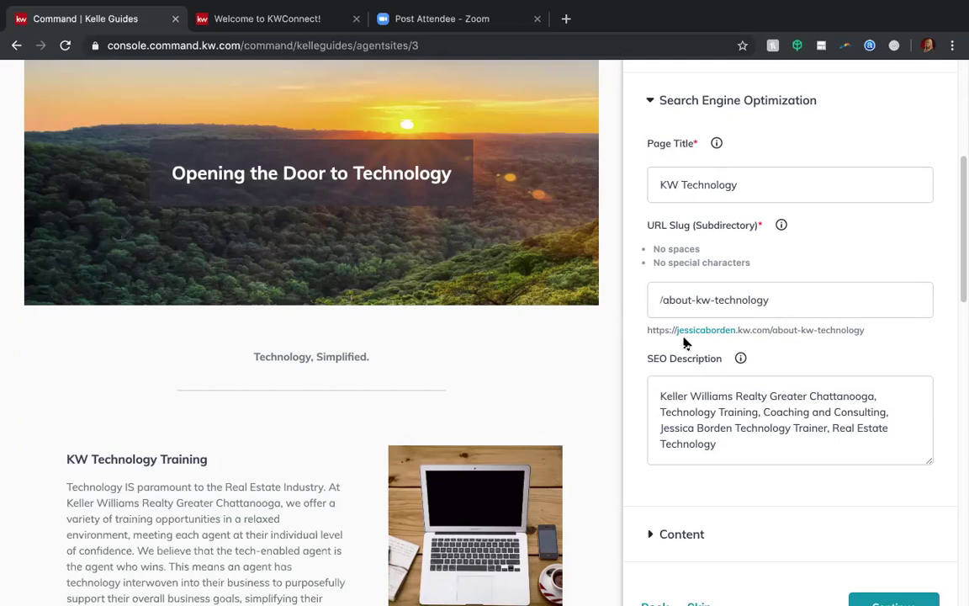
scroll(640, 252, up, 2)
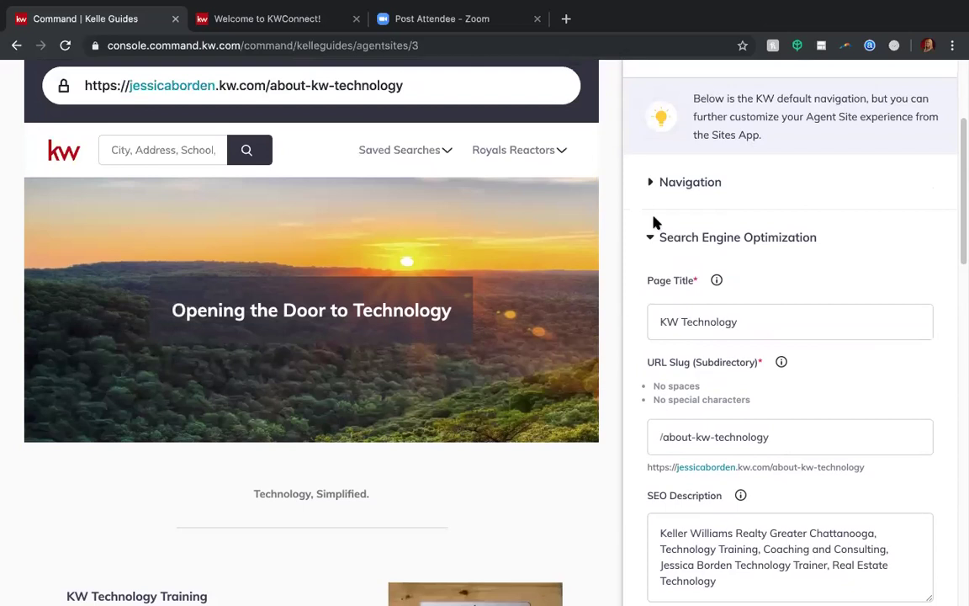
Look over the Navigation page list, then reopen Search Engine Optimization and read the guidance for the page title and URL slug
click(656, 183)
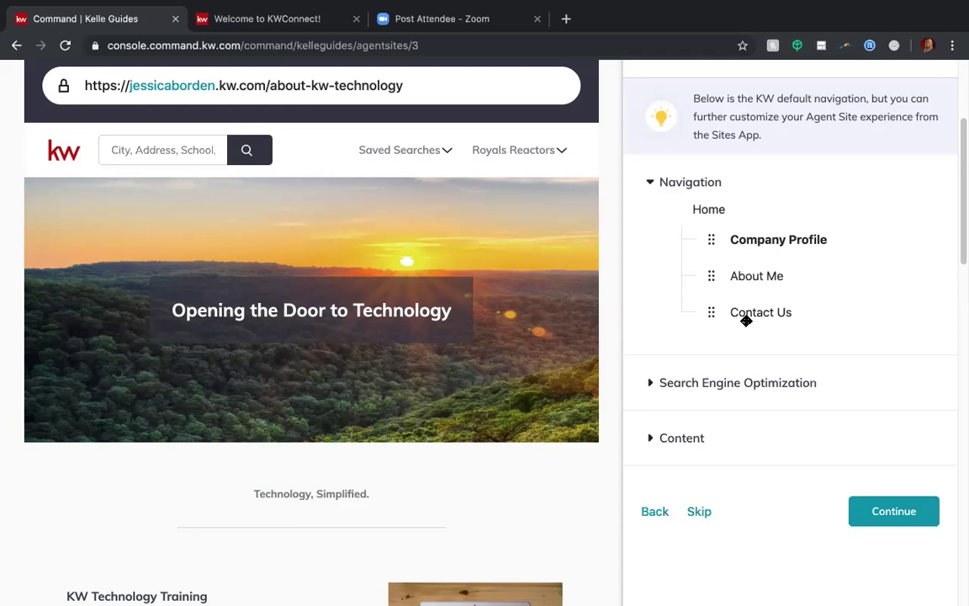
click(648, 184)
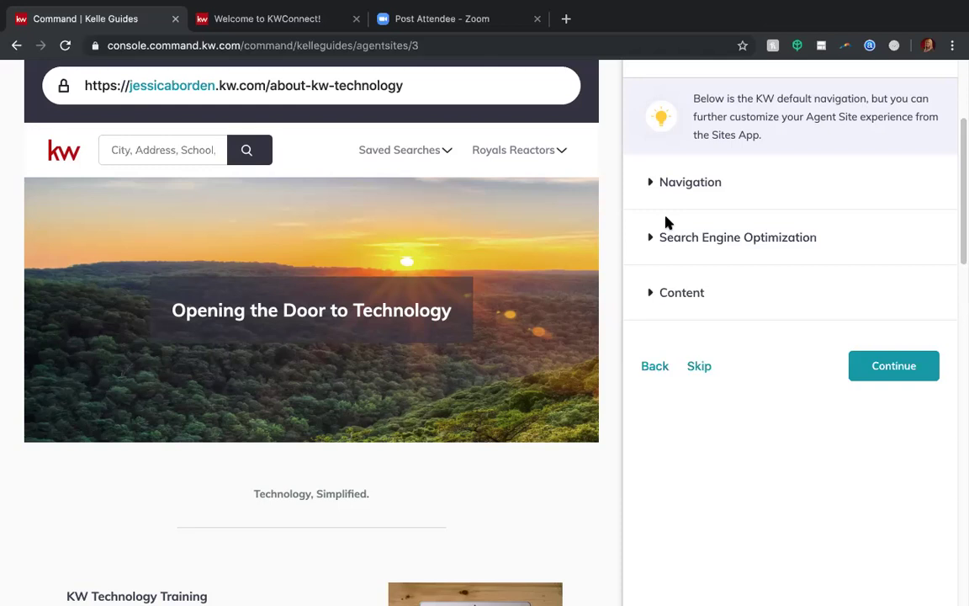
click(654, 238)
mouse_move(717, 277)
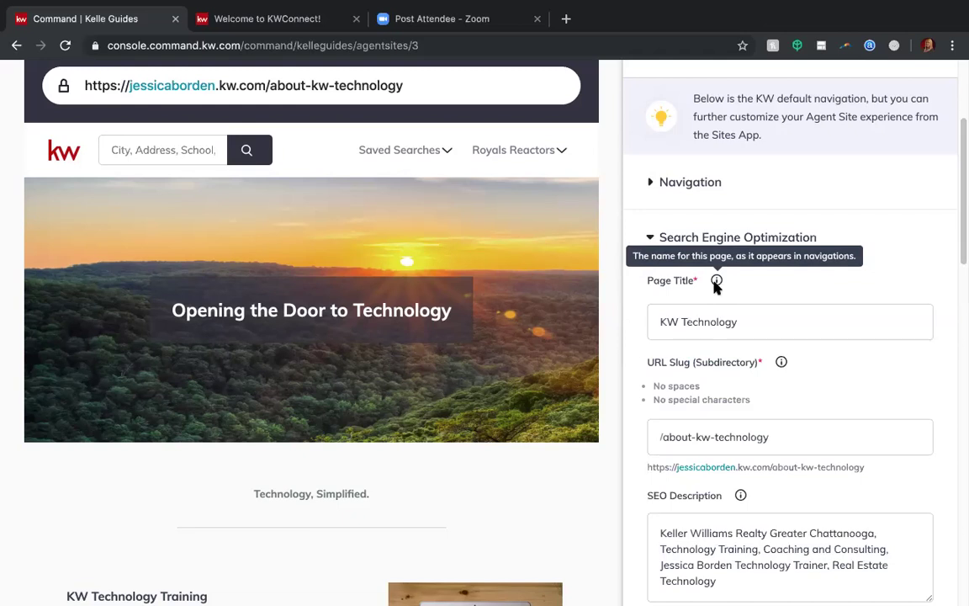
mouse_move(781, 365)
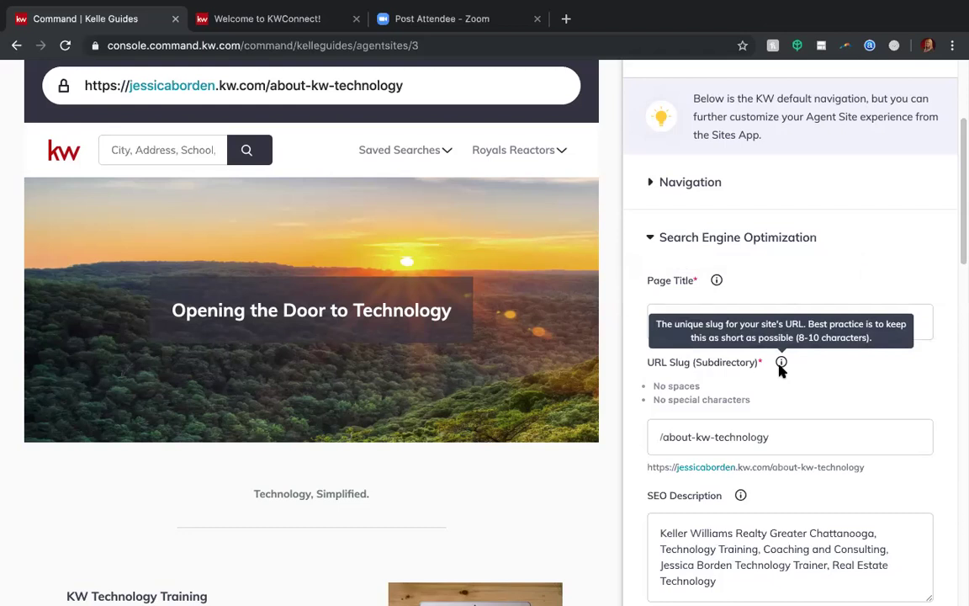
Shorten the Company Profile page's URL slug to kw-technology by removing the "about-" prefix
scroll(799, 414, down, 1)
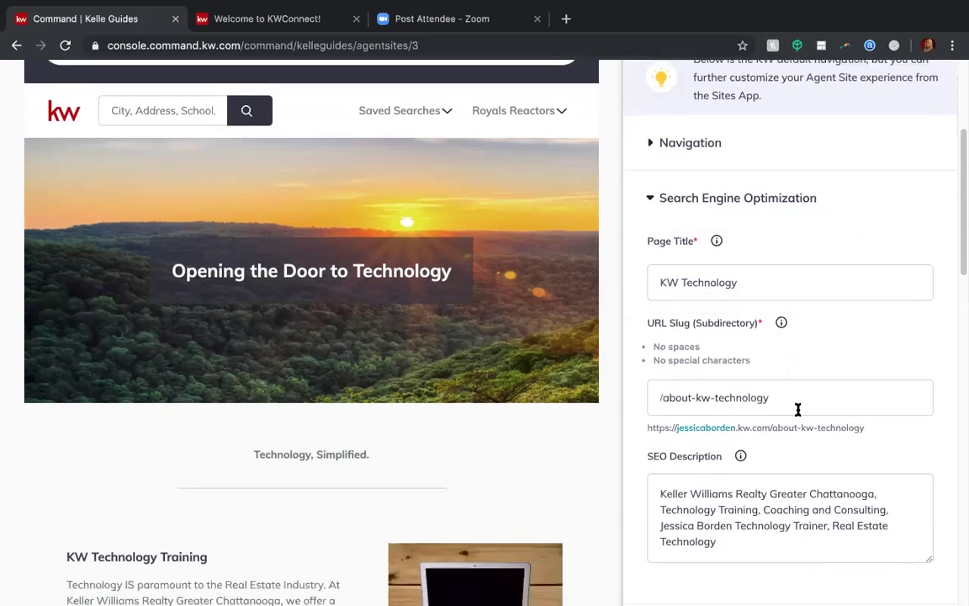
click(695, 397)
key(Delete)
key(Delete)
key(Delete)
key(Delete)
key(Delete)
key(Delete)
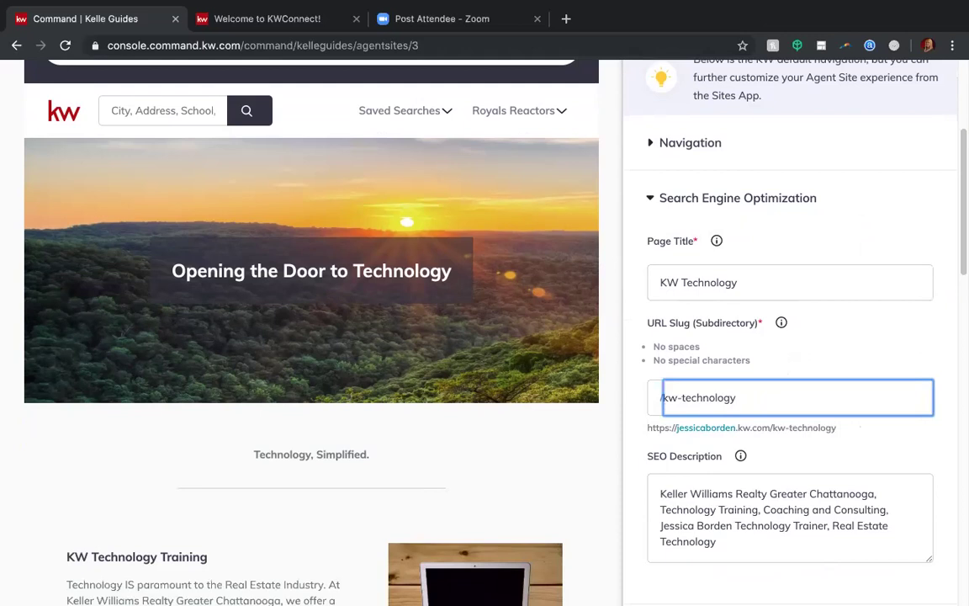
click(697, 368)
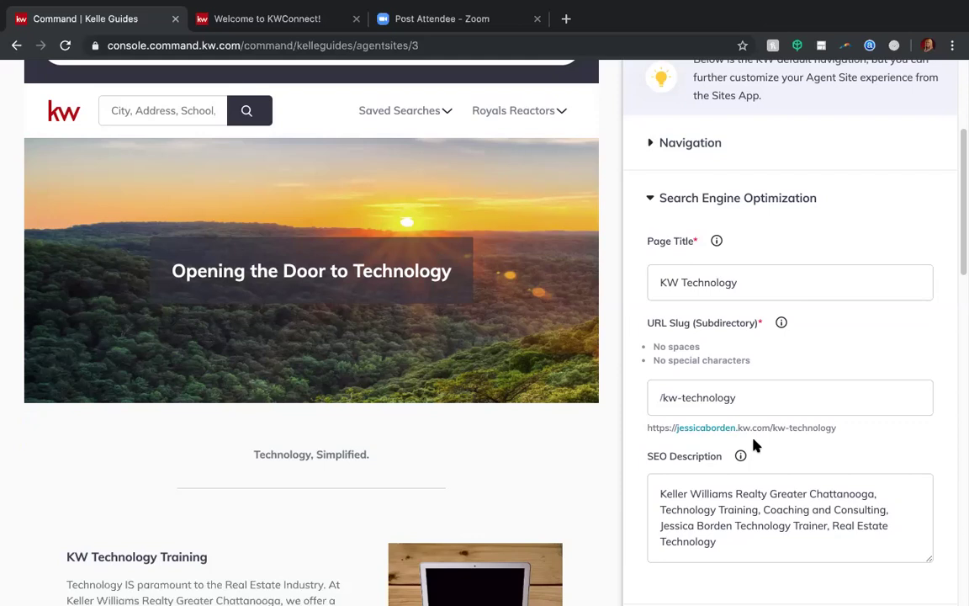
Expand the Content section and examine its page header, header image, intro paragraph, section and footer fields against the site preview
scroll(757, 421, down, 2)
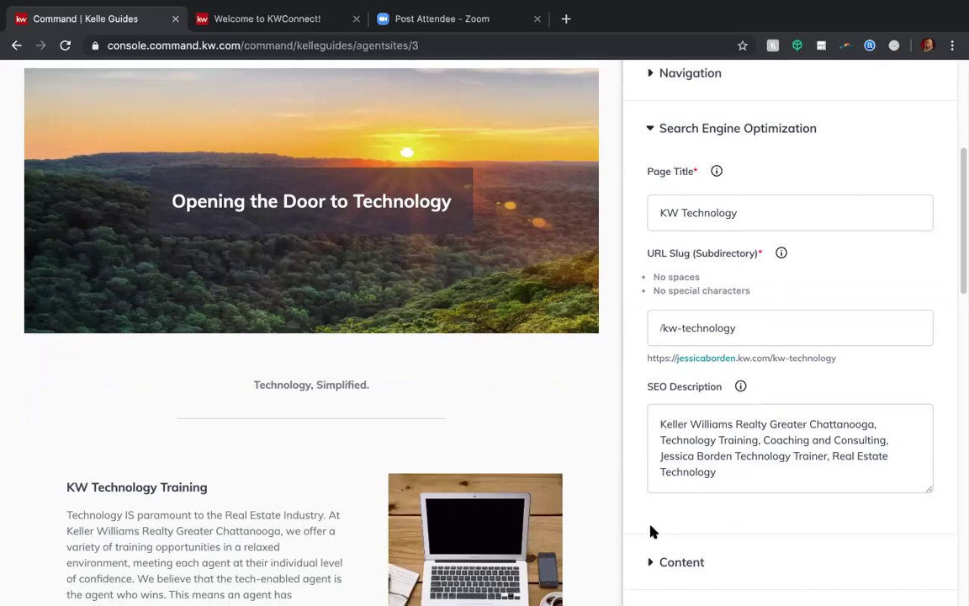
click(664, 561)
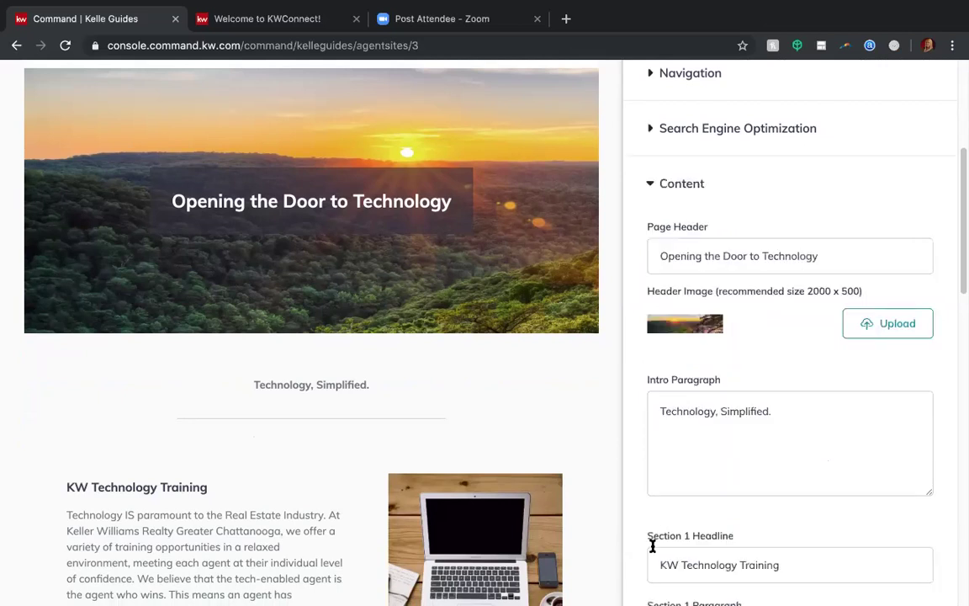
scroll(662, 485, up, 2)
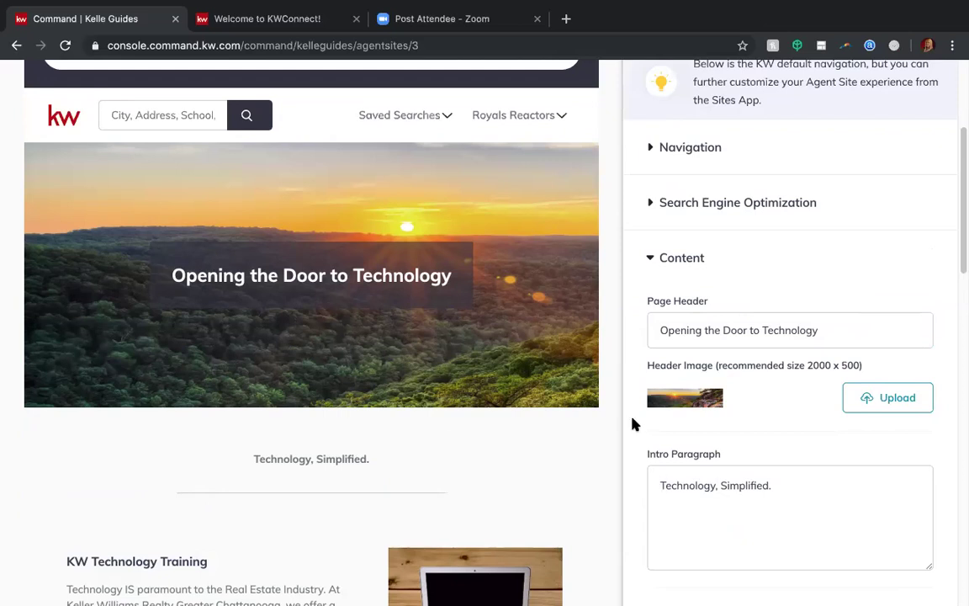
scroll(677, 331, down, 10)
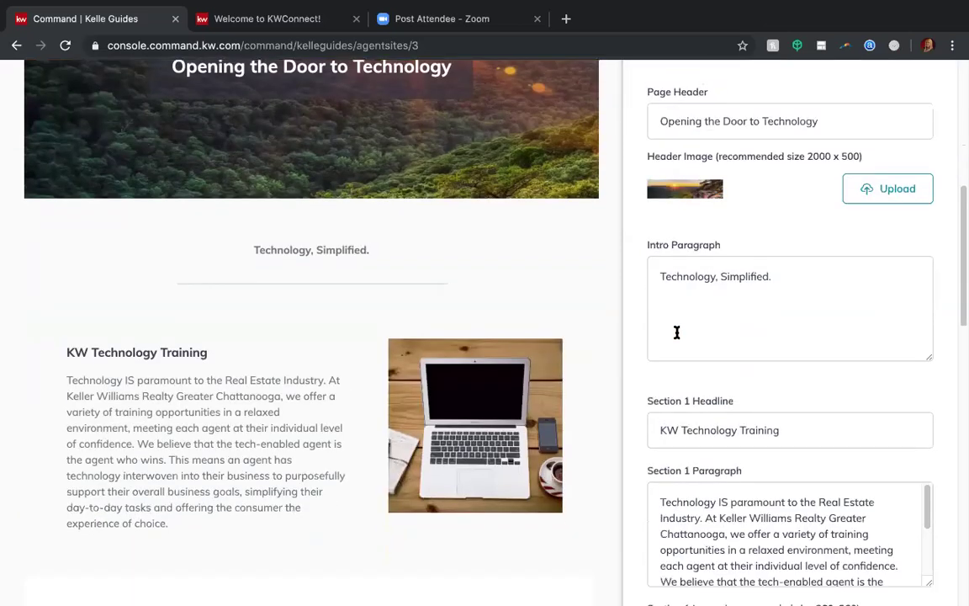
scroll(677, 331, down, 3)
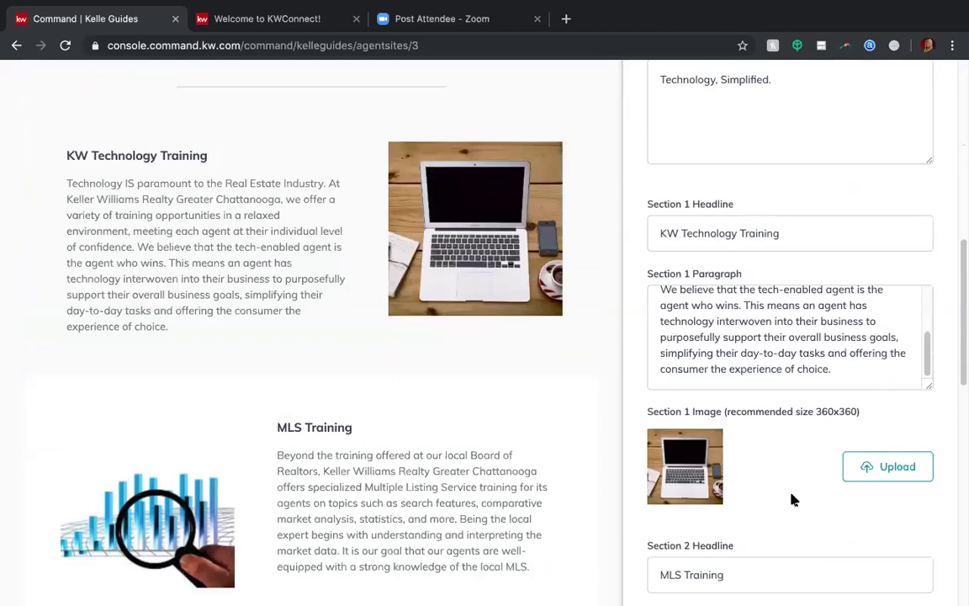
scroll(791, 500, down, 5)
scroll(792, 499, down, 5)
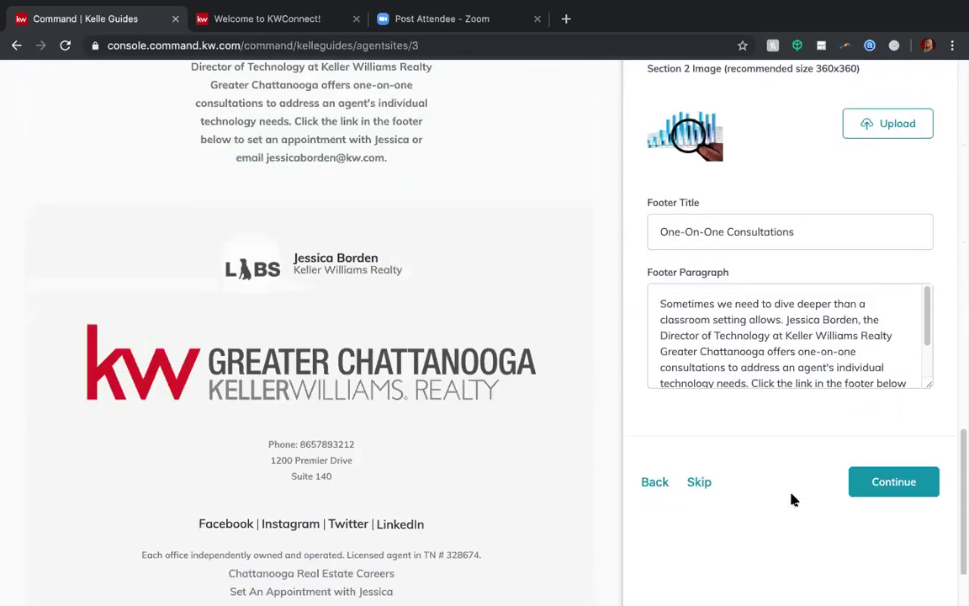
scroll(791, 499, up, 15)
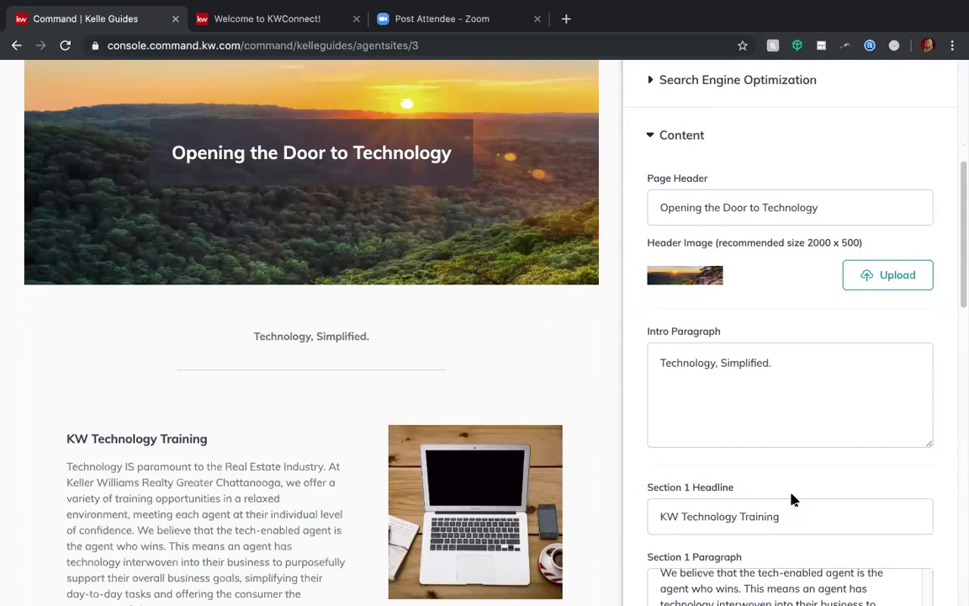
scroll(787, 299, down, 1)
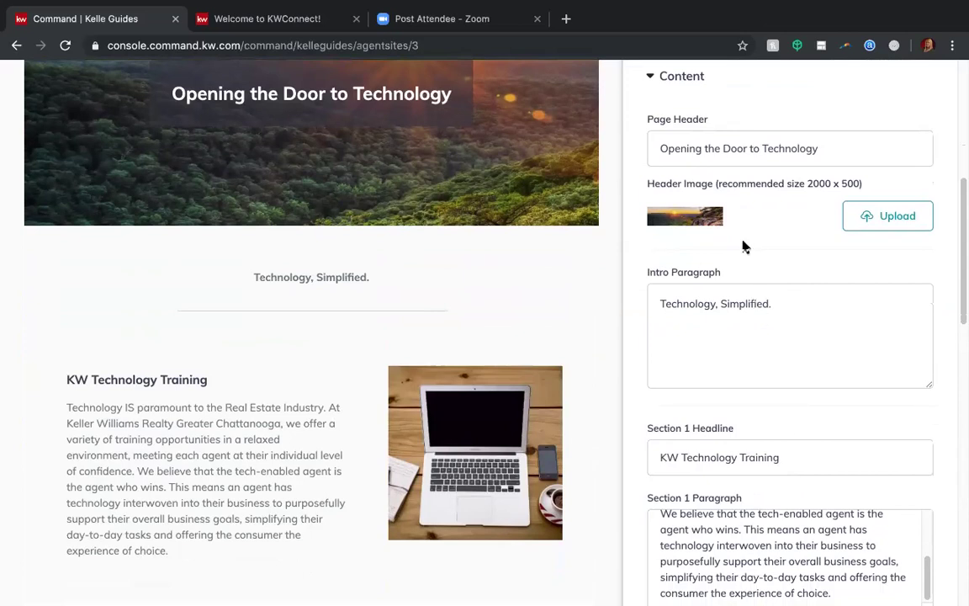
scroll(735, 231, up, 5)
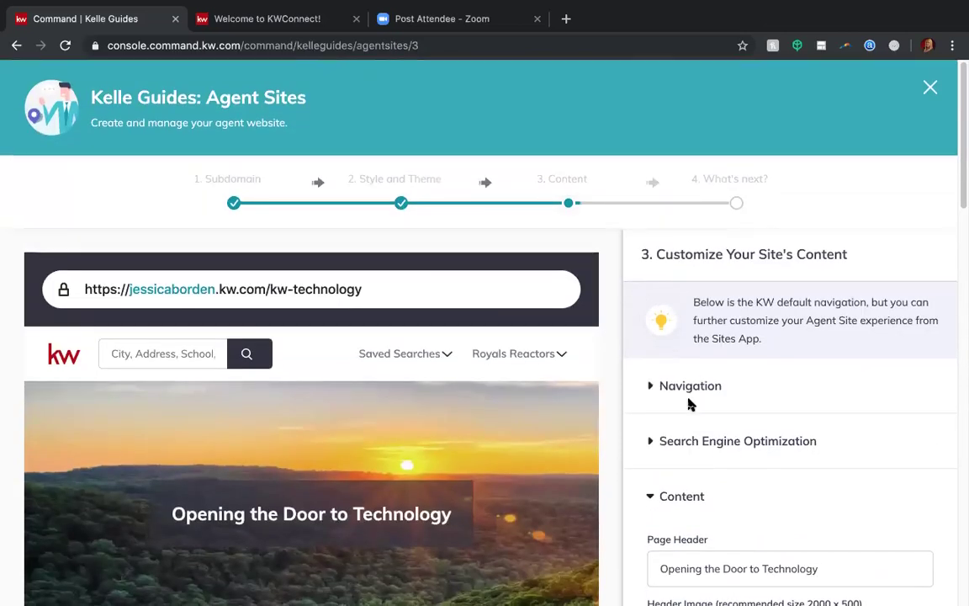
Reopen the Search Engine Optimization section and review the page title, shortened URL slug and SEO description
click(708, 442)
scroll(714, 517, down, 2)
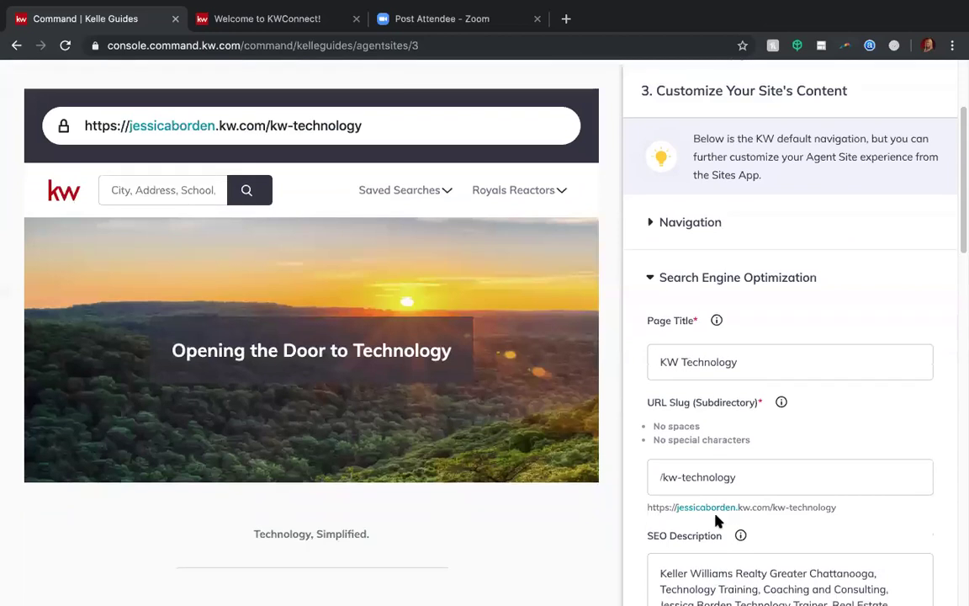
scroll(717, 521, down, 1)
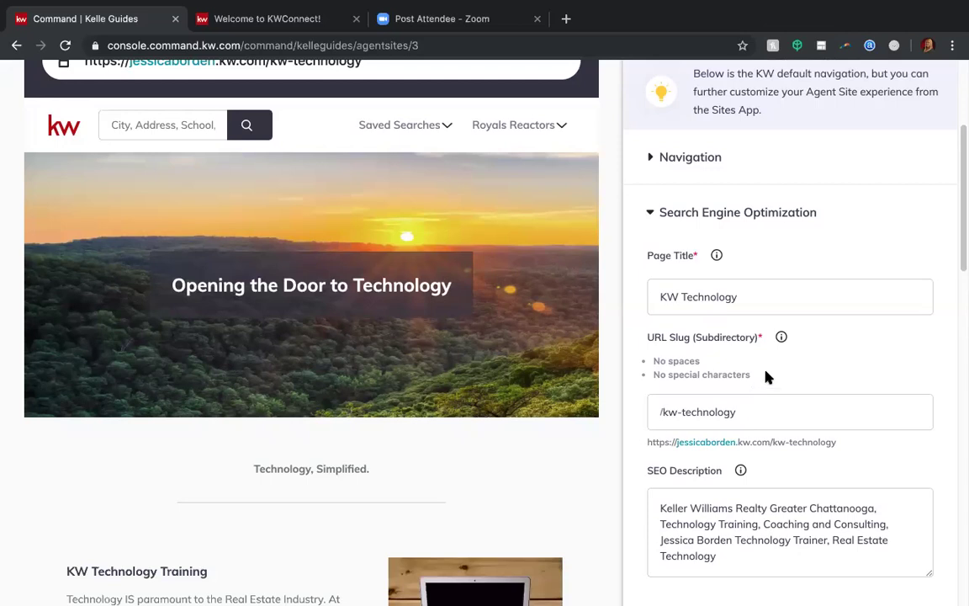
scroll(765, 377, down, 1)
scroll(765, 375, down, 1)
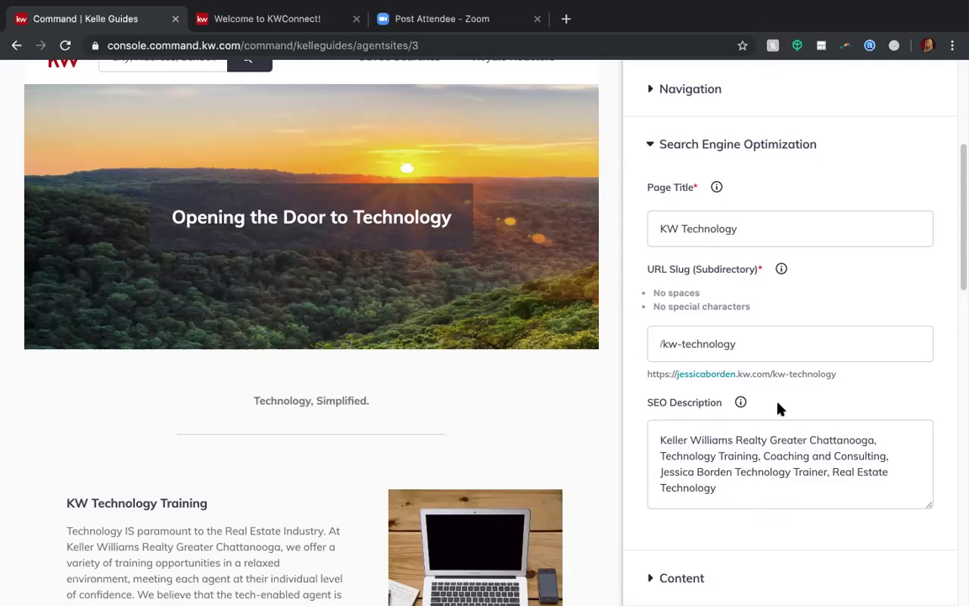
scroll(778, 407, down, 1)
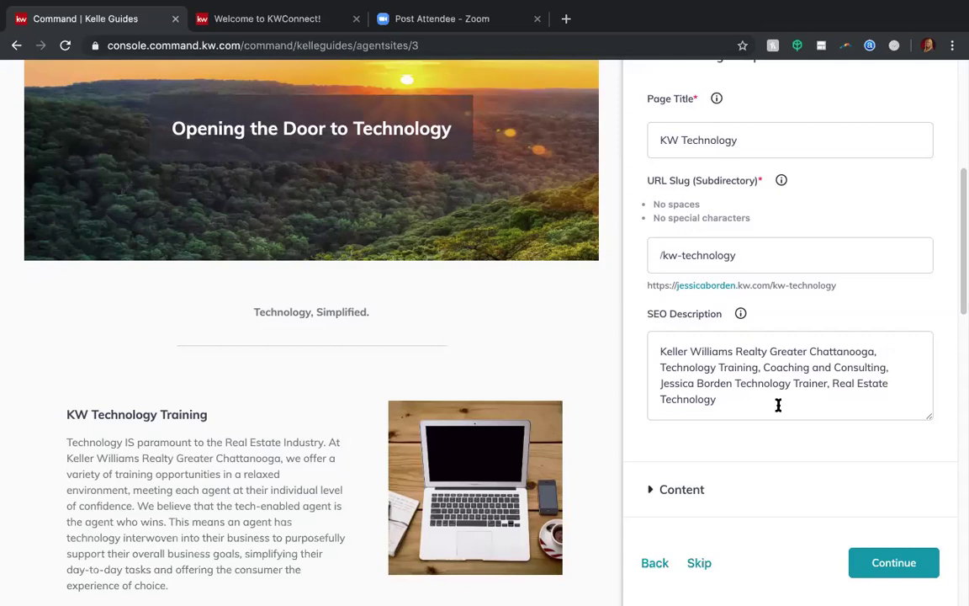
scroll(788, 457, down, 1)
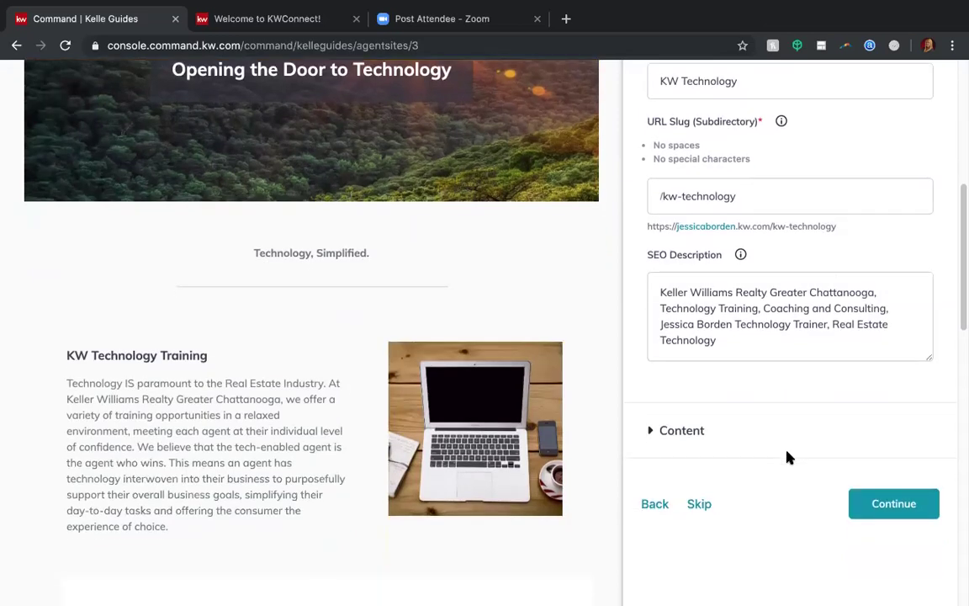
Return to the Content section and review the Section 1 and Section 2 headlines, paragraphs and images, down to the footer text
click(703, 438)
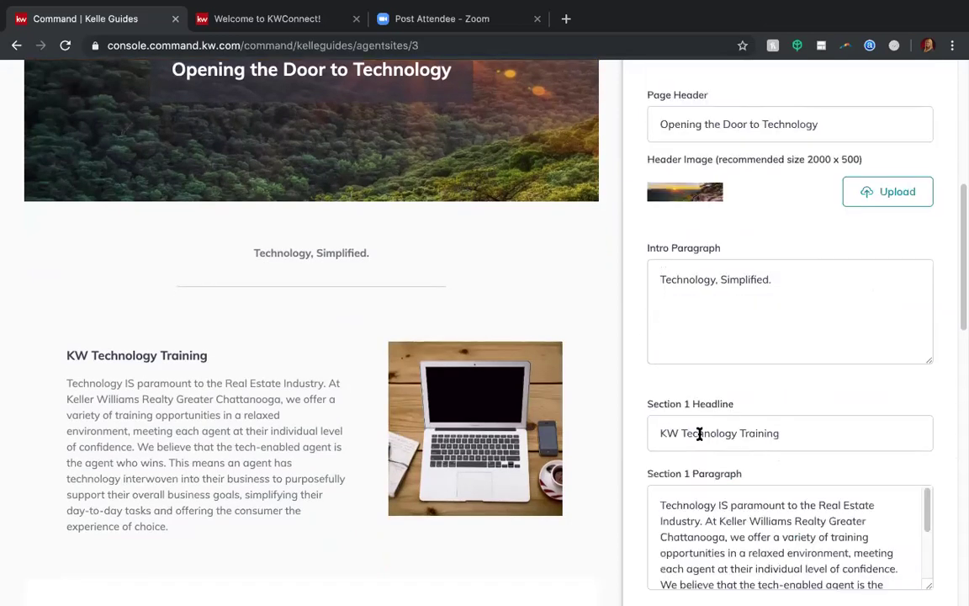
scroll(753, 398, down, 3)
scroll(753, 394, down, 3)
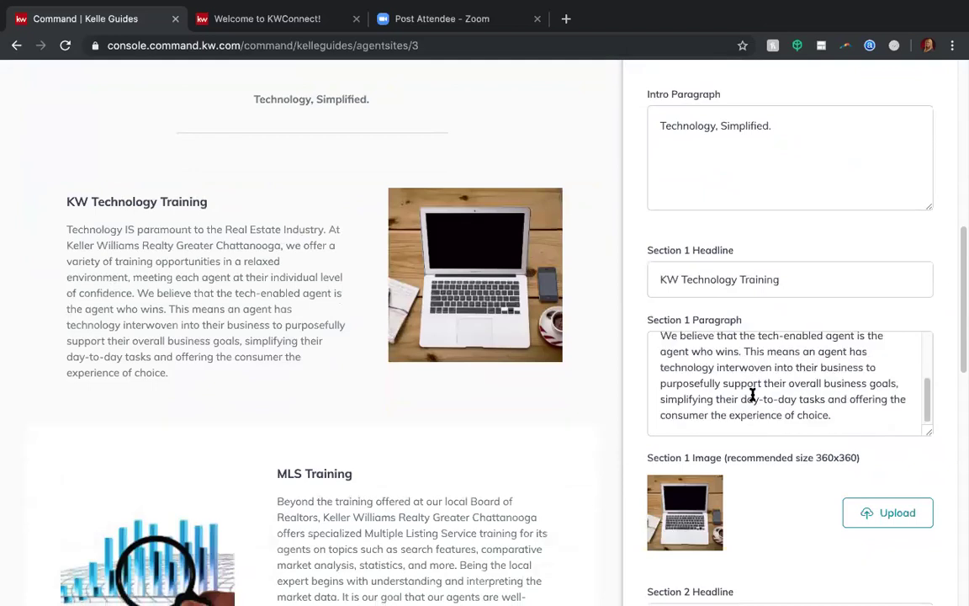
scroll(788, 243, down, 1)
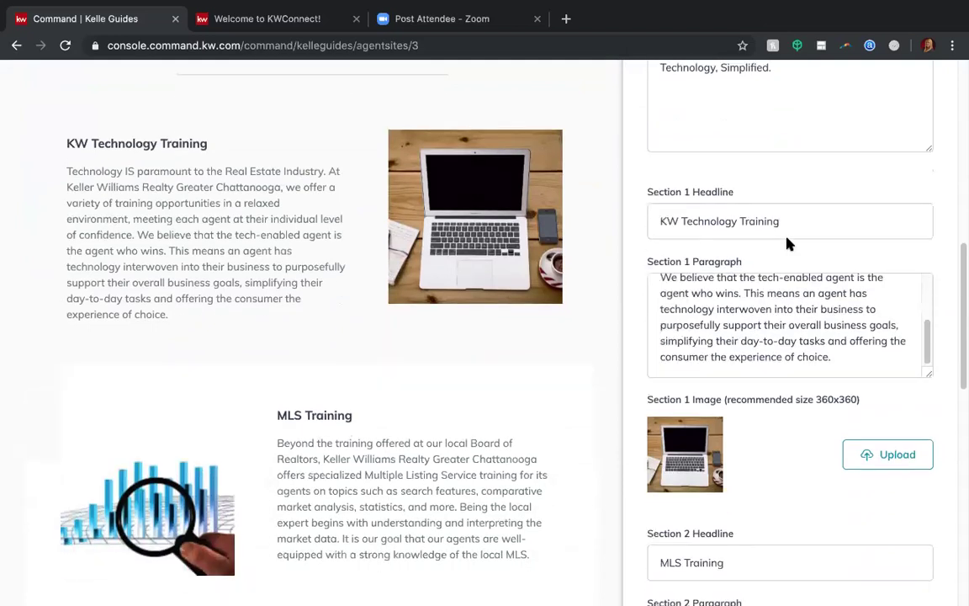
scroll(769, 427, down, 1)
scroll(769, 430, down, 1)
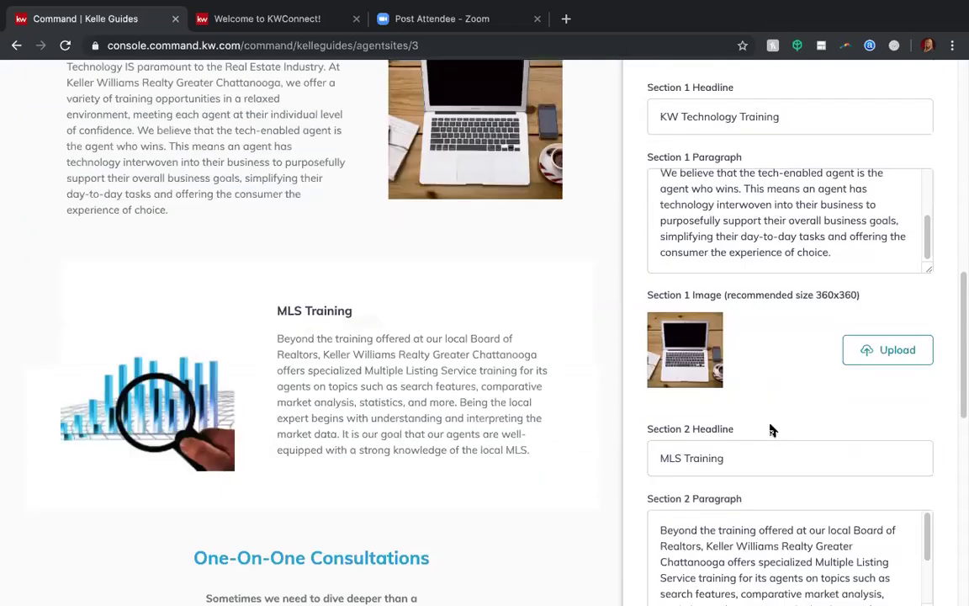
scroll(769, 430, up, 6)
scroll(770, 430, down, 3)
scroll(770, 427, down, 7)
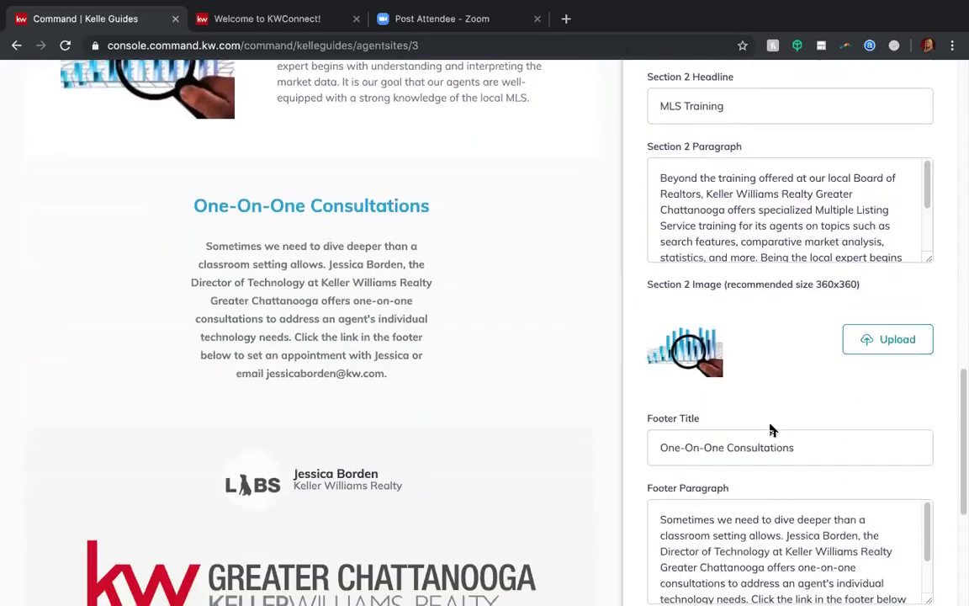
scroll(770, 430, down, 4)
scroll(770, 537, down, 3)
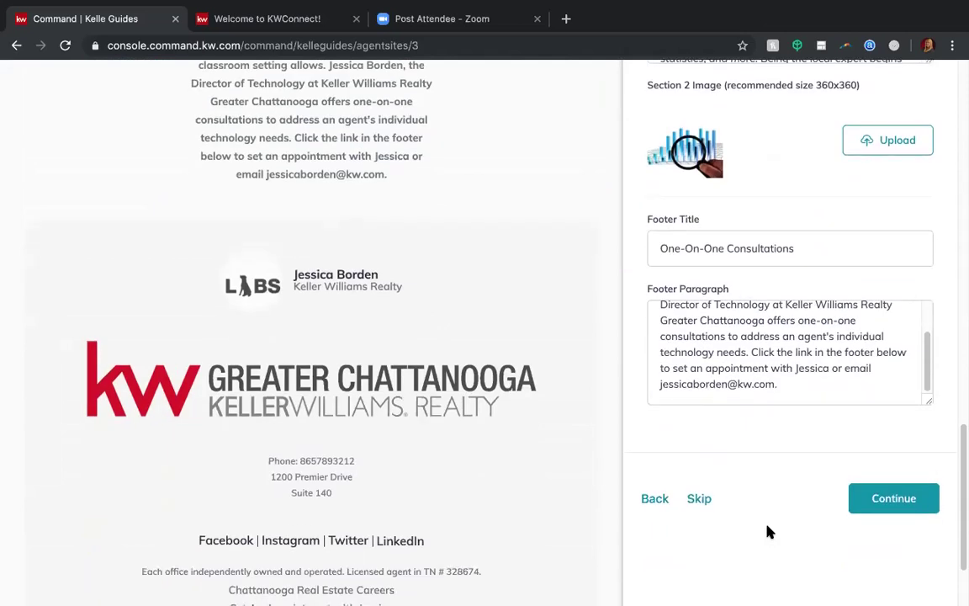
Check the page order in the Navigation section, and continue from the Company Profile page to the About Me page
scroll(820, 167, up, 10)
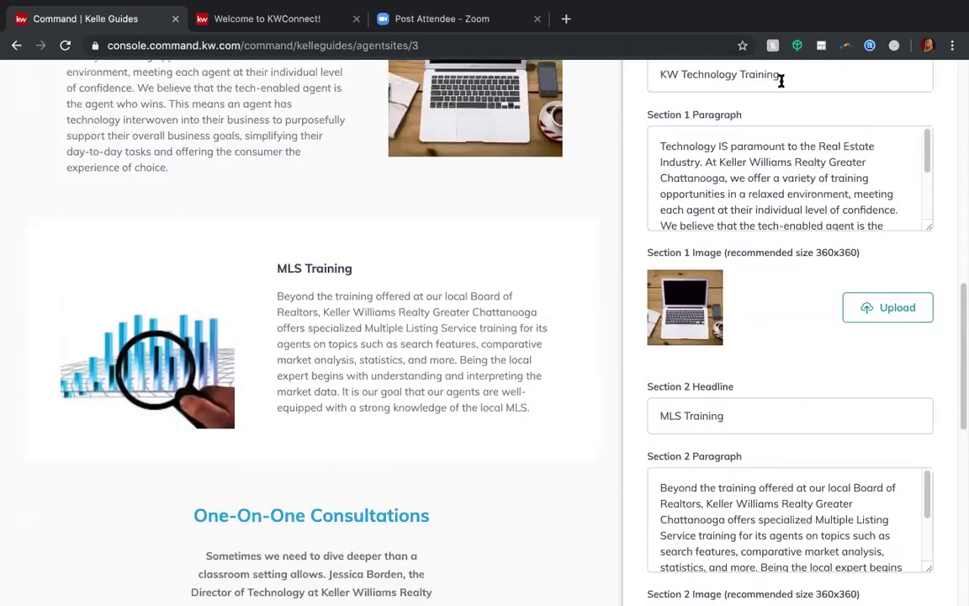
scroll(783, 83, up, 8)
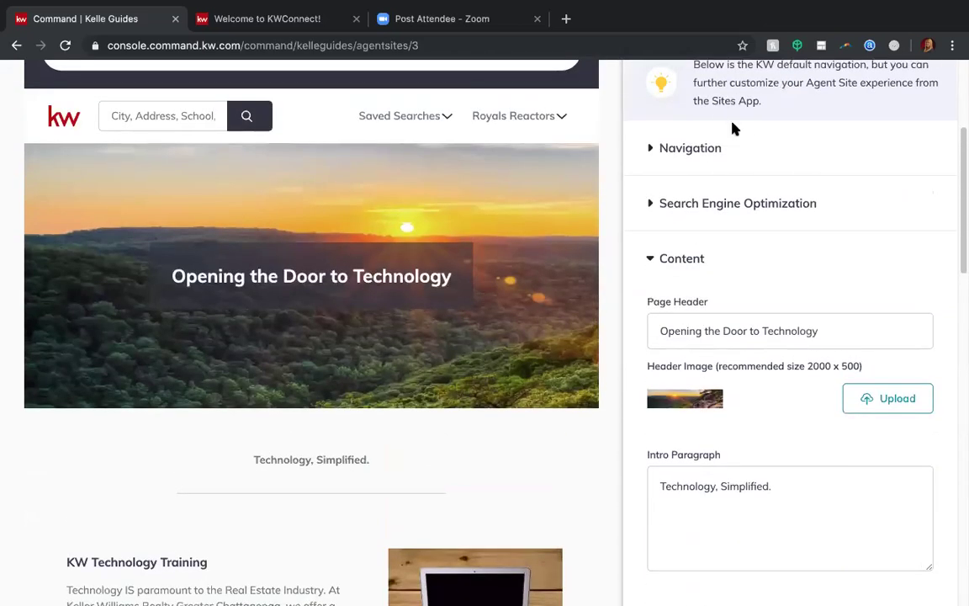
click(696, 149)
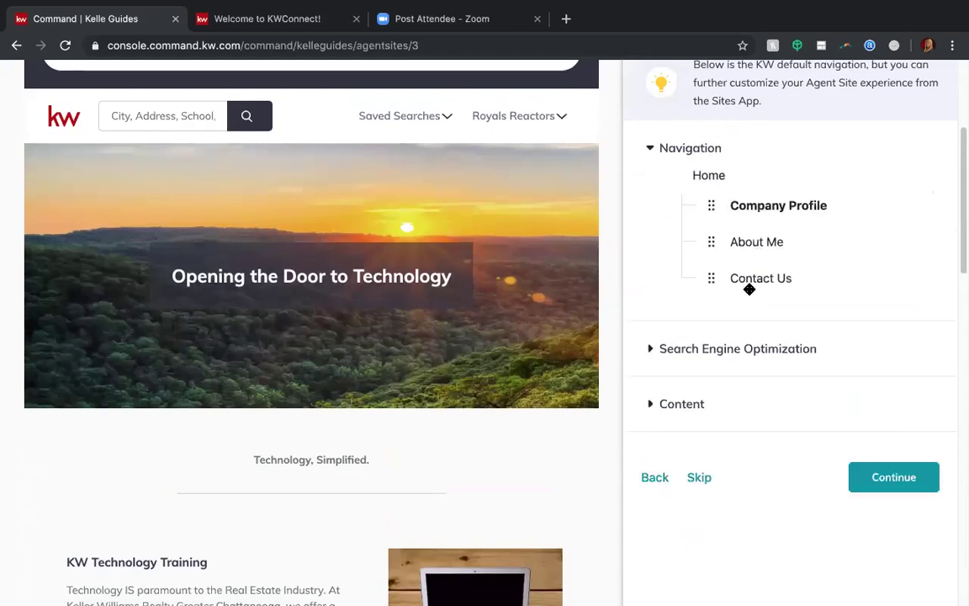
click(689, 150)
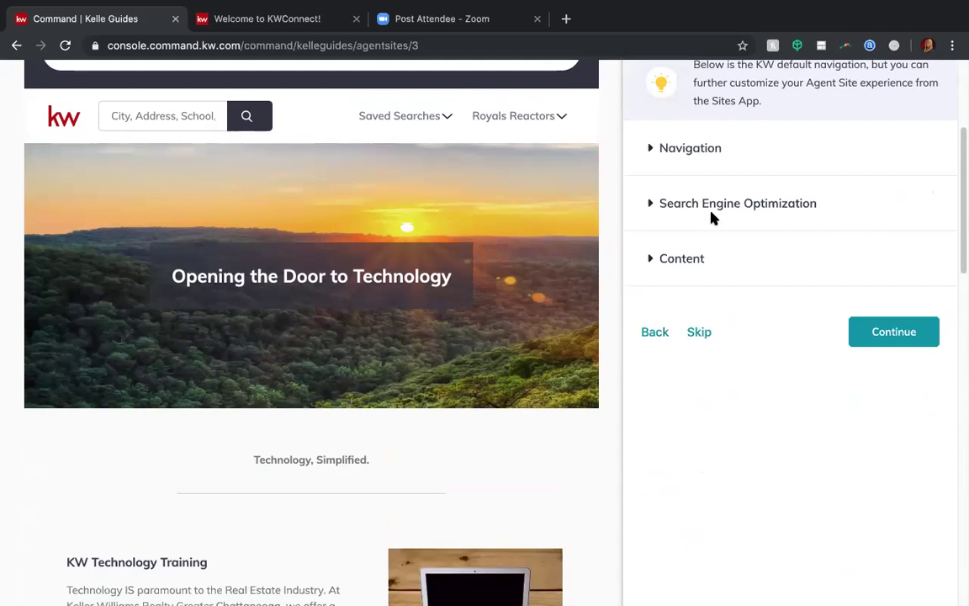
click(908, 330)
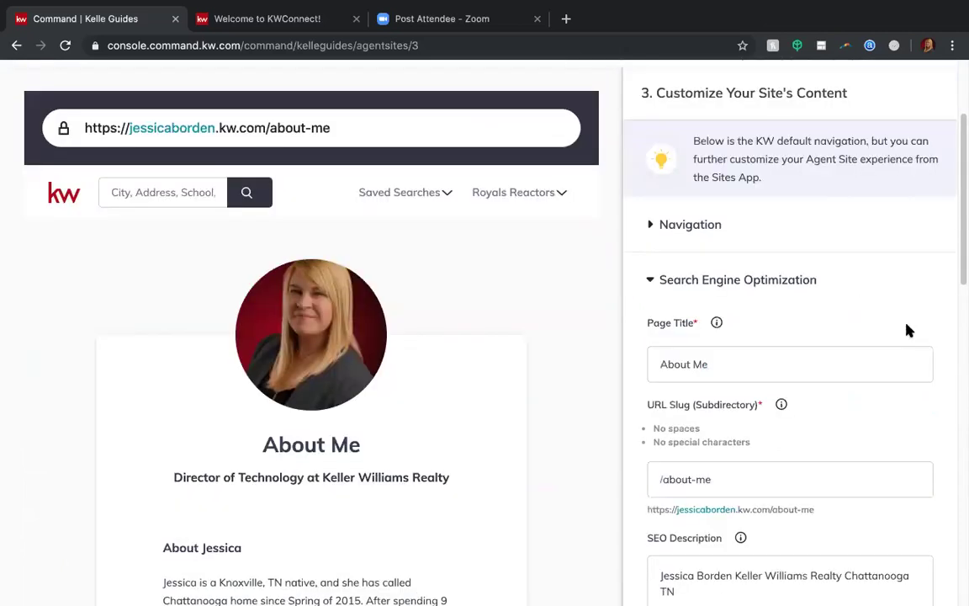
Review the About Me page's search engine title, URL slug and description alongside the bio in the site preview
scroll(829, 299, down, 2)
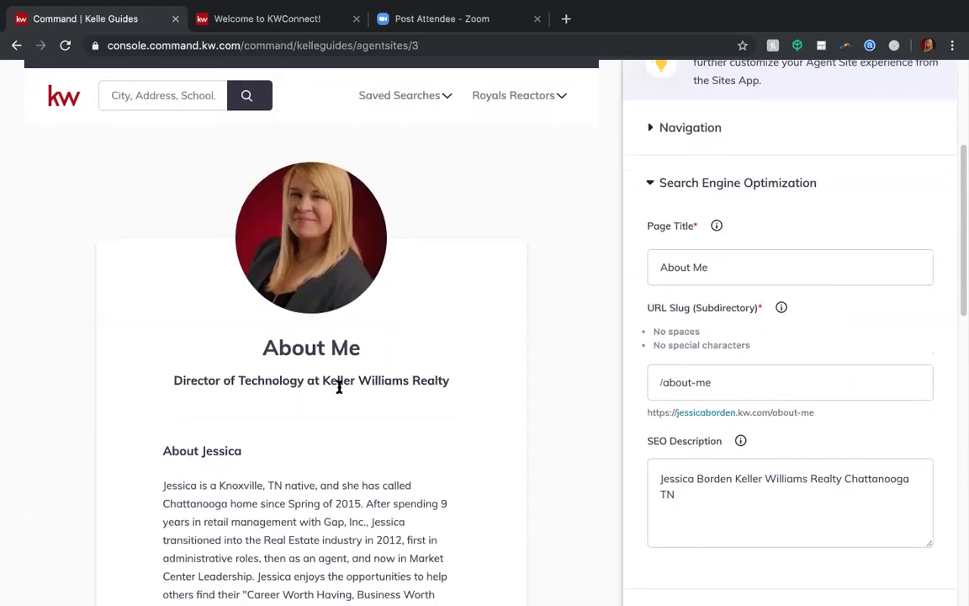
scroll(339, 386, down, 2)
scroll(625, 364, down, 2)
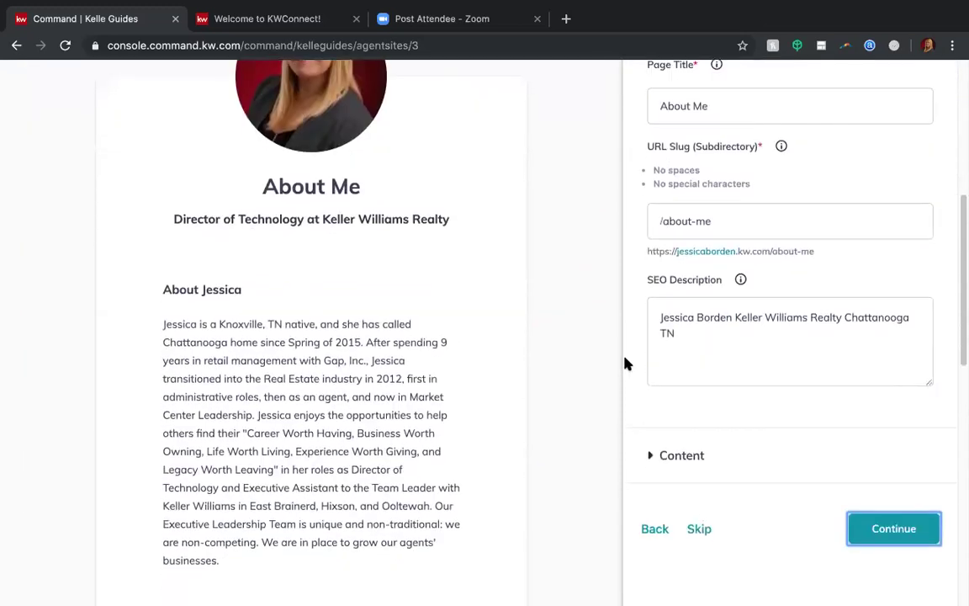
scroll(625, 363, down, 1)
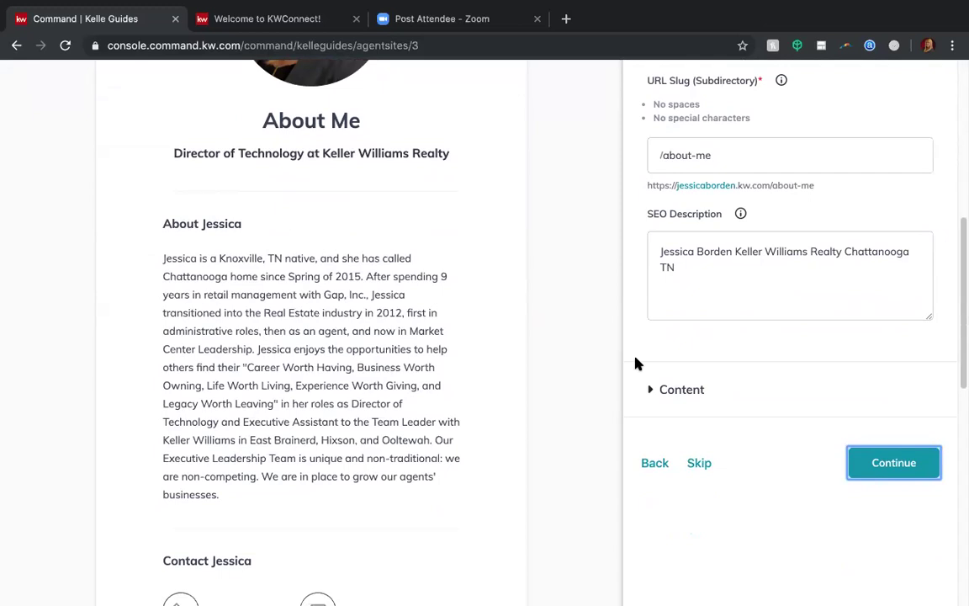
Expand the About Me page's Content section, review its title, bio and contact fields, and continue to the Contact Us page
click(663, 389)
scroll(663, 392, down, 2)
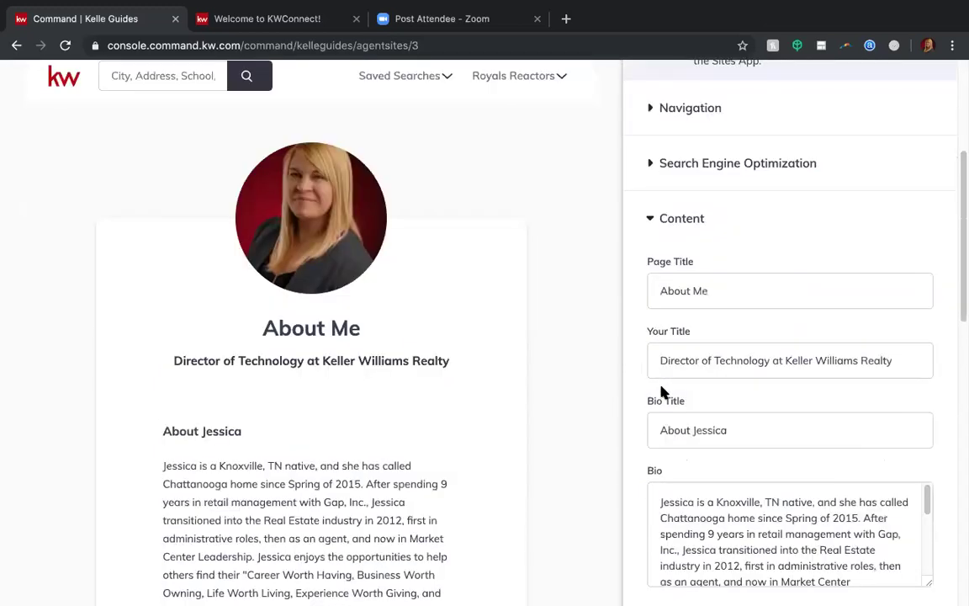
scroll(664, 389, down, 4)
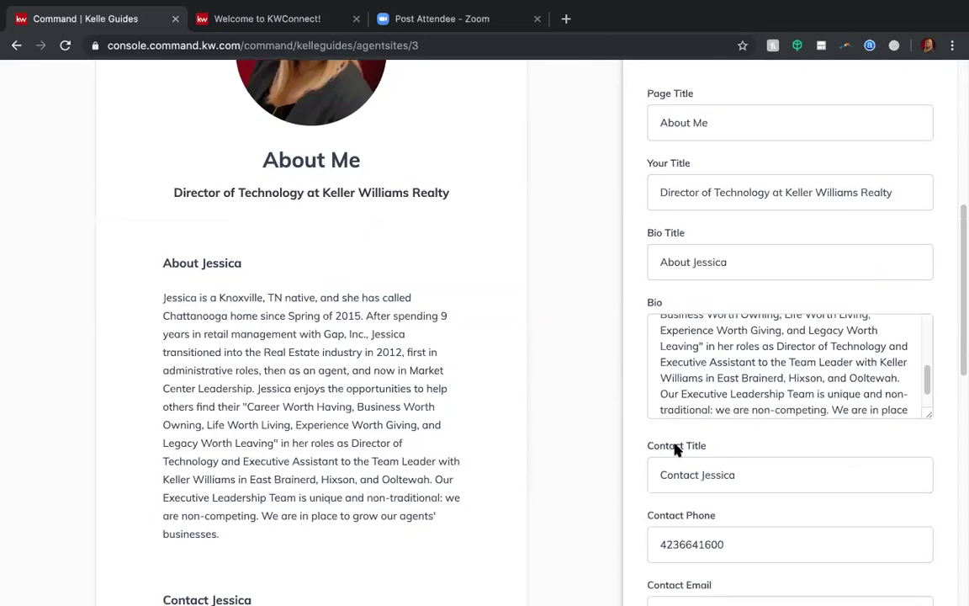
scroll(677, 448, down, 2)
scroll(677, 450, down, 1)
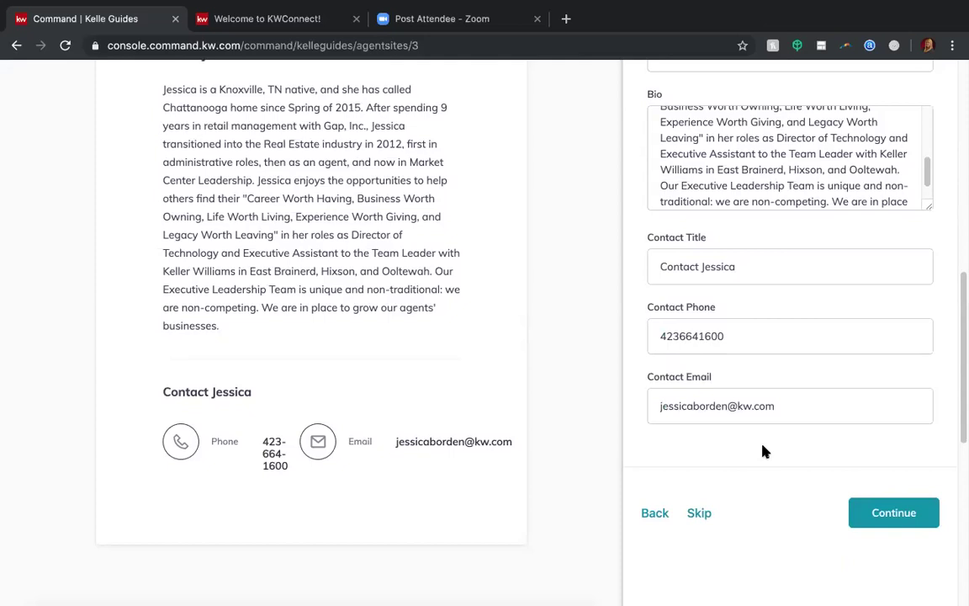
click(883, 518)
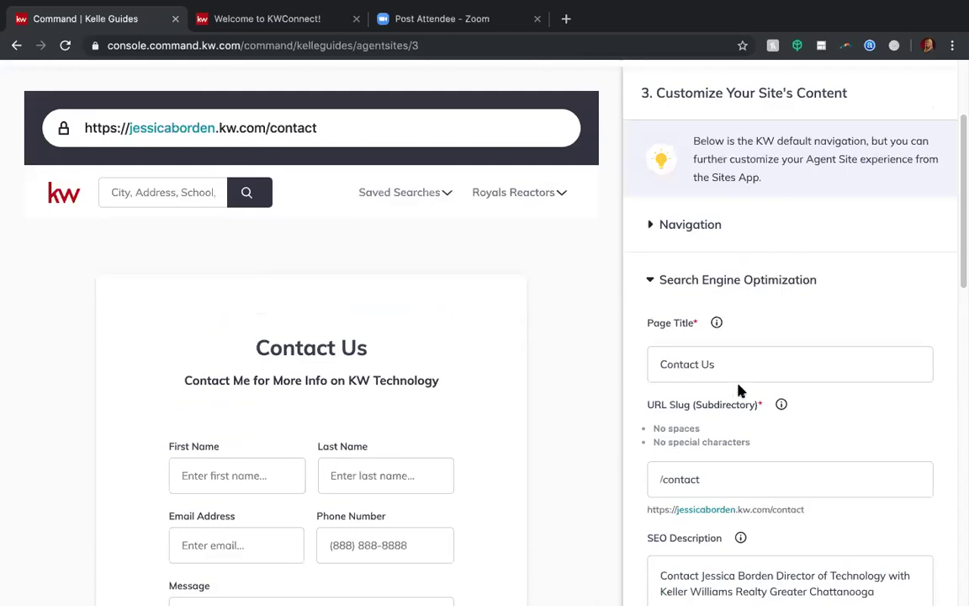
Set the Contact Us page's search engine page title to "Contact Me"
click(719, 363)
key(BackSpace)
key(BackSpace)
text(Me)
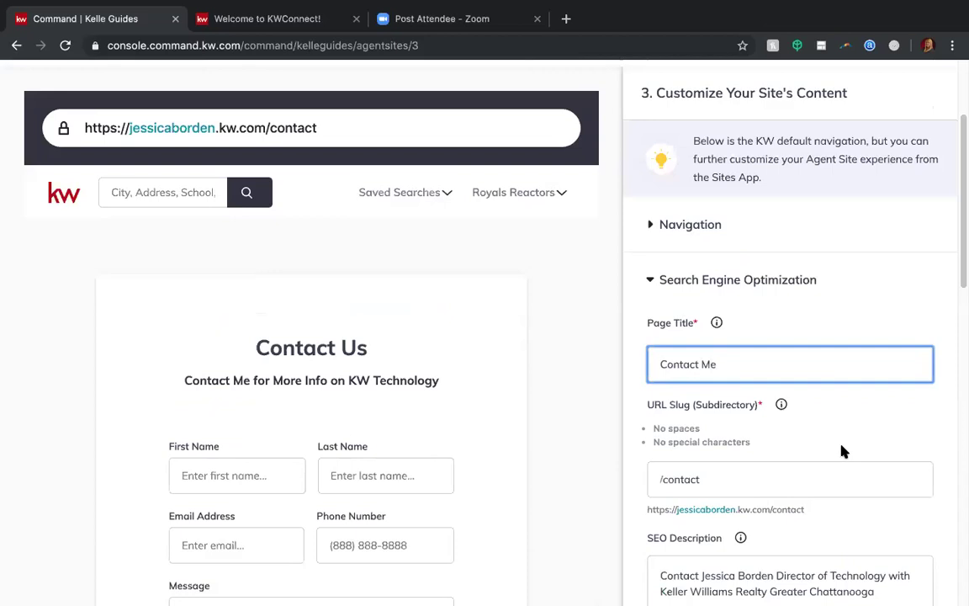
click(805, 437)
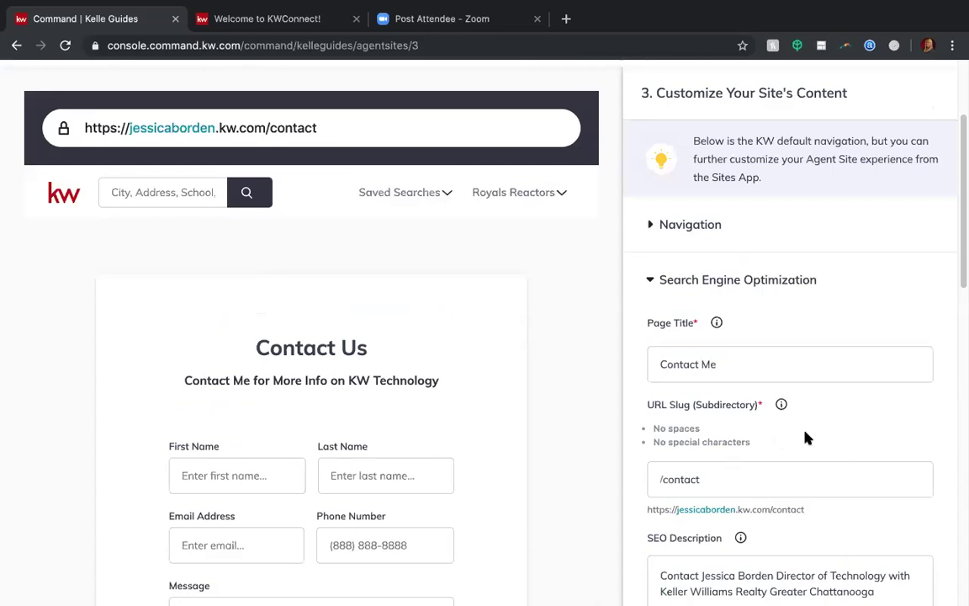
Expand the Contact Us page's Content section and examine its header, intro paragraph, message hint, phone and email fields against the preview
scroll(805, 437, down, 2)
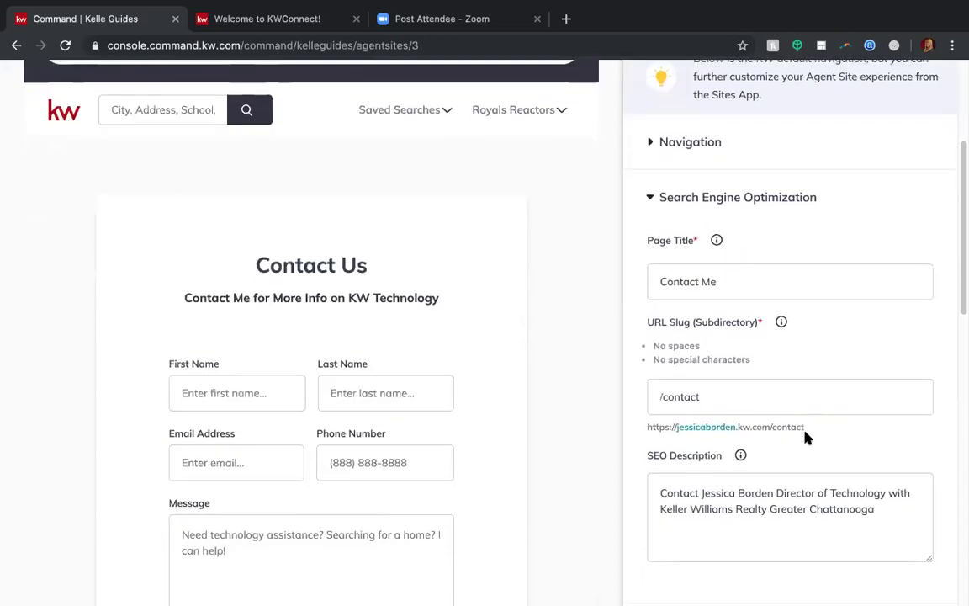
scroll(805, 437, down, 3)
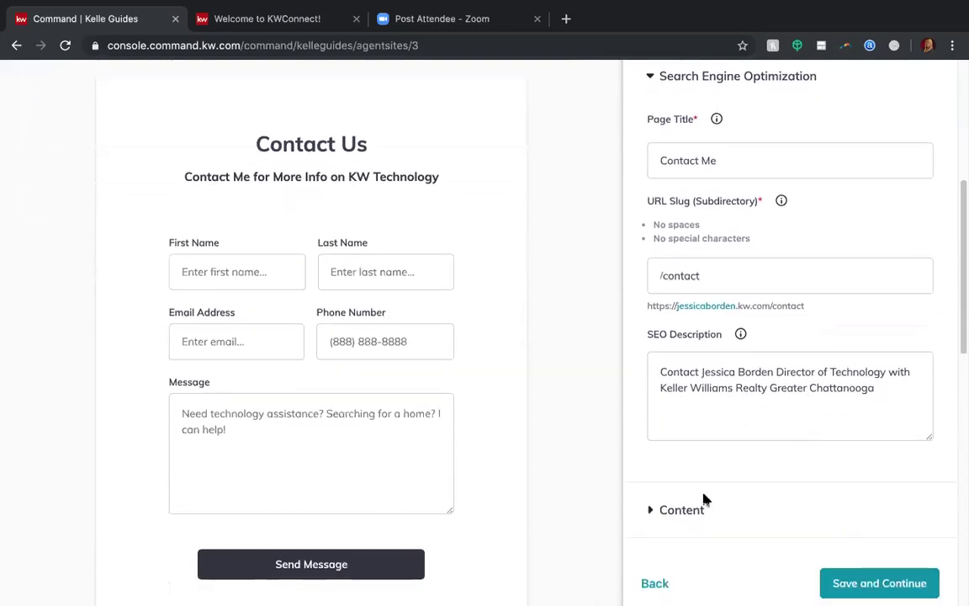
click(695, 509)
scroll(707, 467, down, 5)
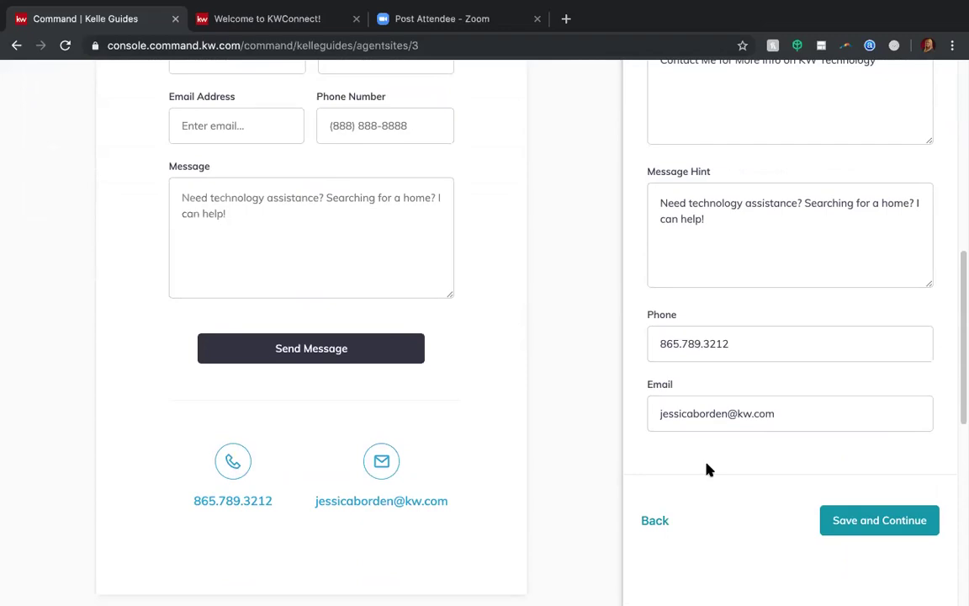
scroll(731, 359, down, 1)
scroll(731, 360, up, 1)
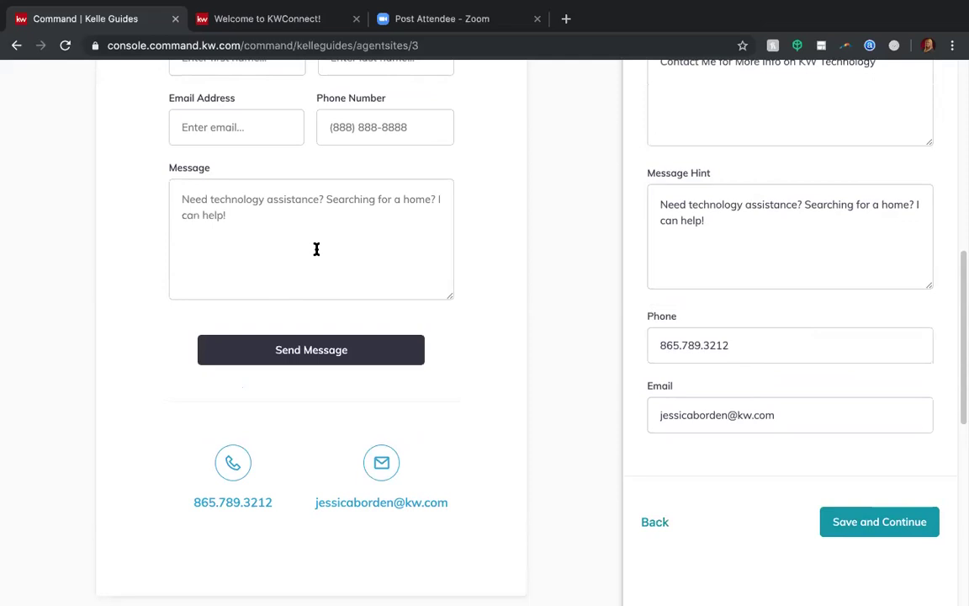
scroll(487, 368, down, 1)
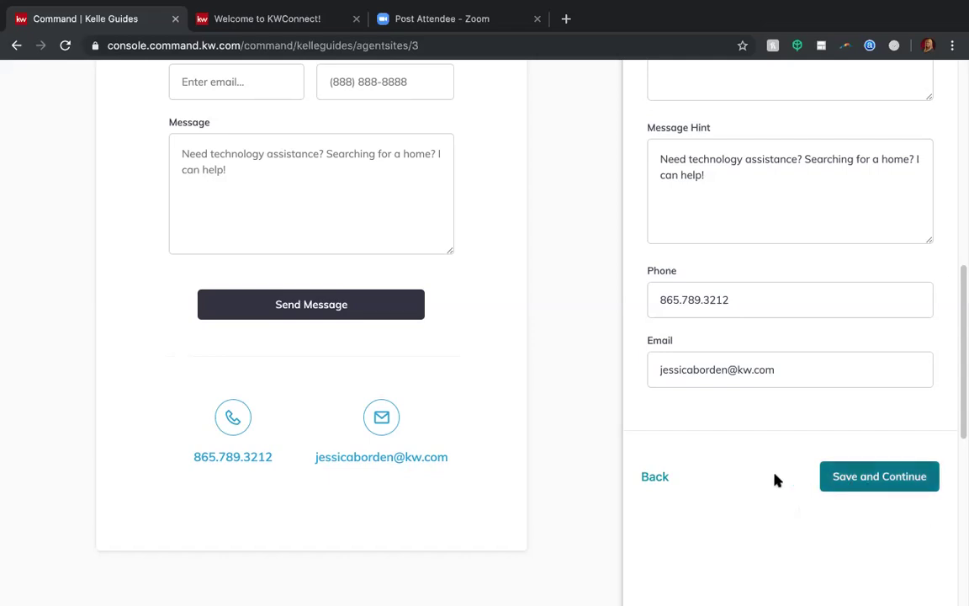
scroll(775, 479, down, 3)
scroll(775, 480, down, 2)
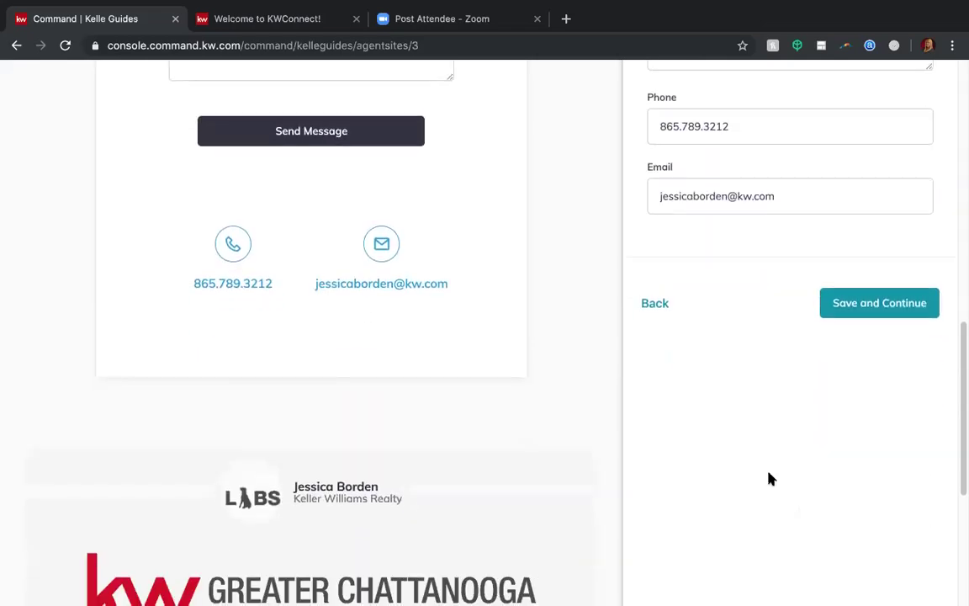
scroll(771, 478, up, 5)
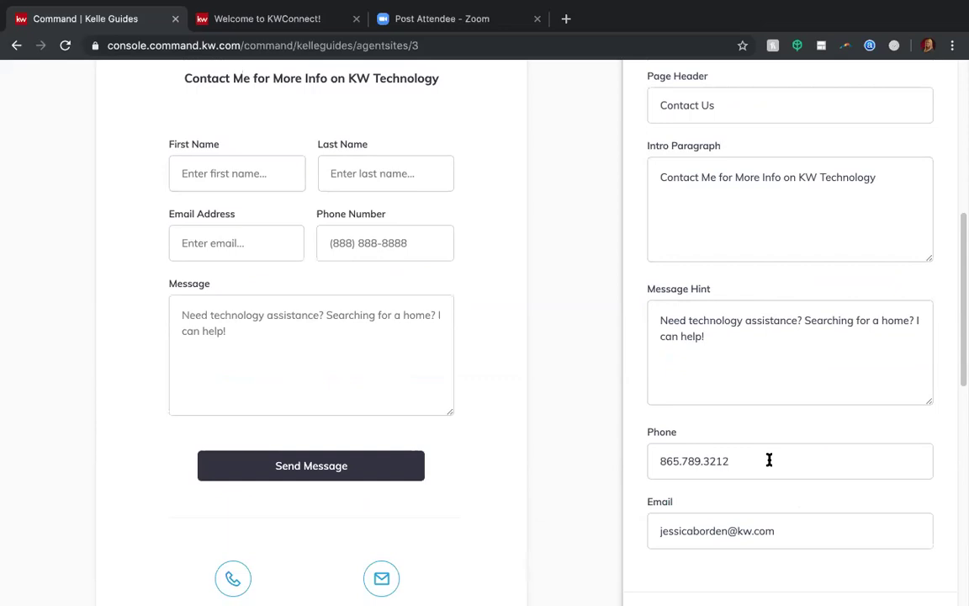
scroll(769, 460, up, 1)
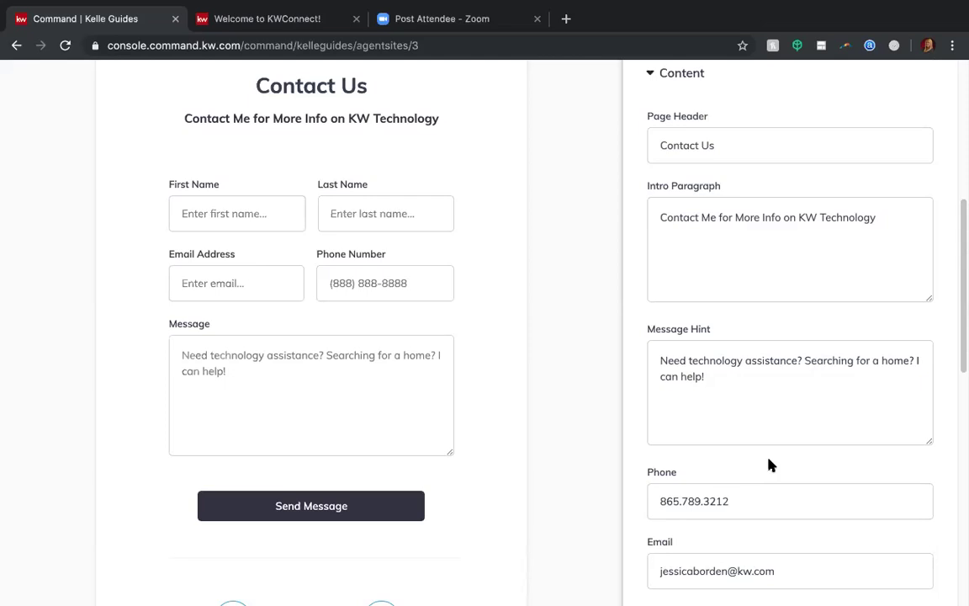
Recheck the contact page's message hint, phone and email fields, and save the site content to reach the What's Next stage
scroll(768, 466, down, 5)
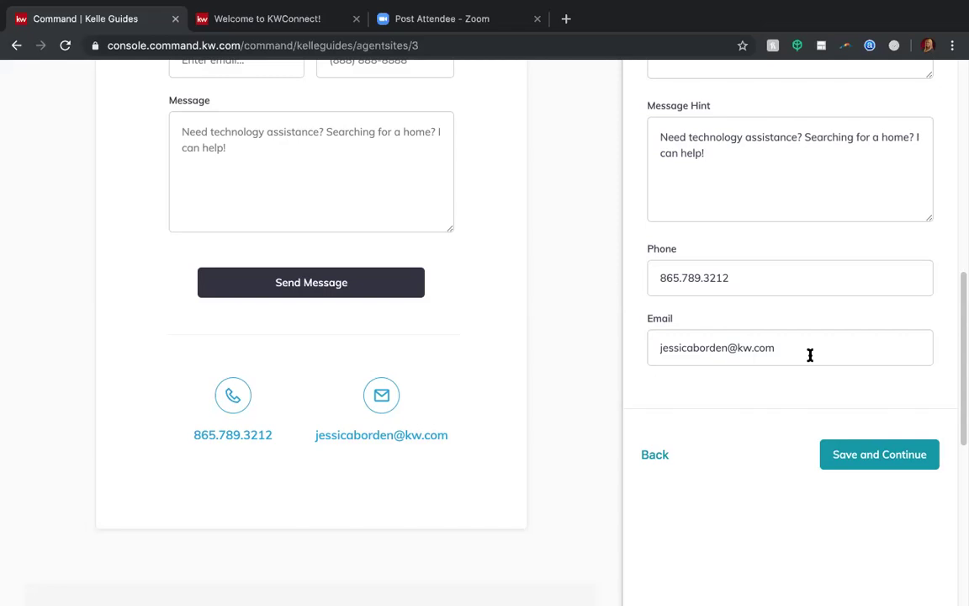
scroll(810, 354, down, 1)
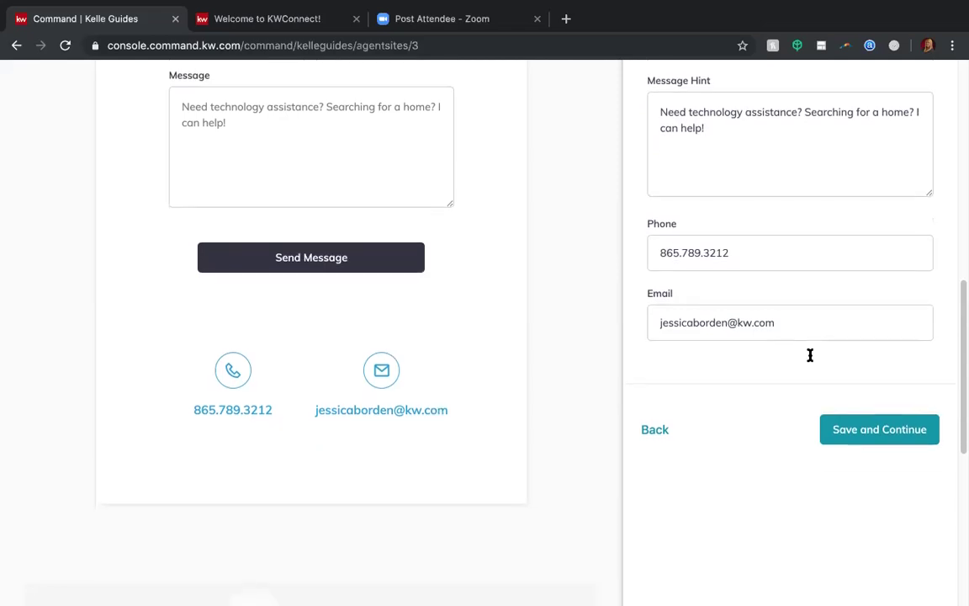
scroll(810, 354, up, 1)
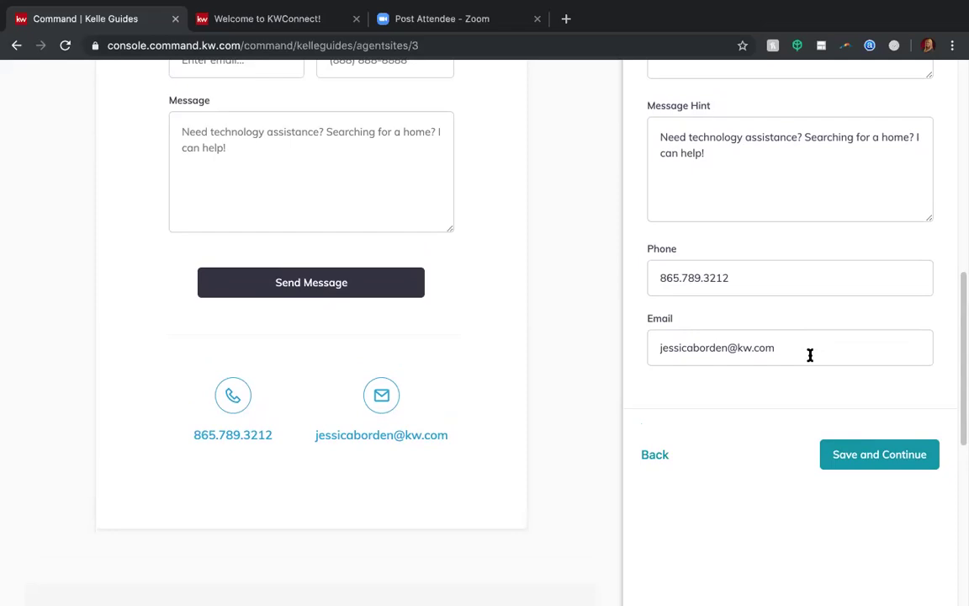
scroll(736, 399, down, 1)
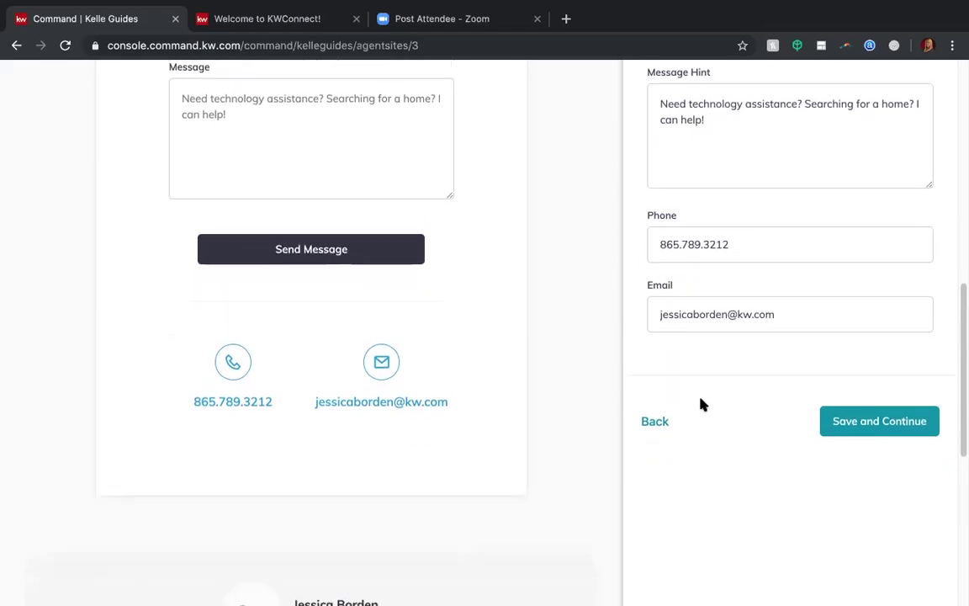
scroll(700, 403, up, 1)
scroll(703, 403, down, 1)
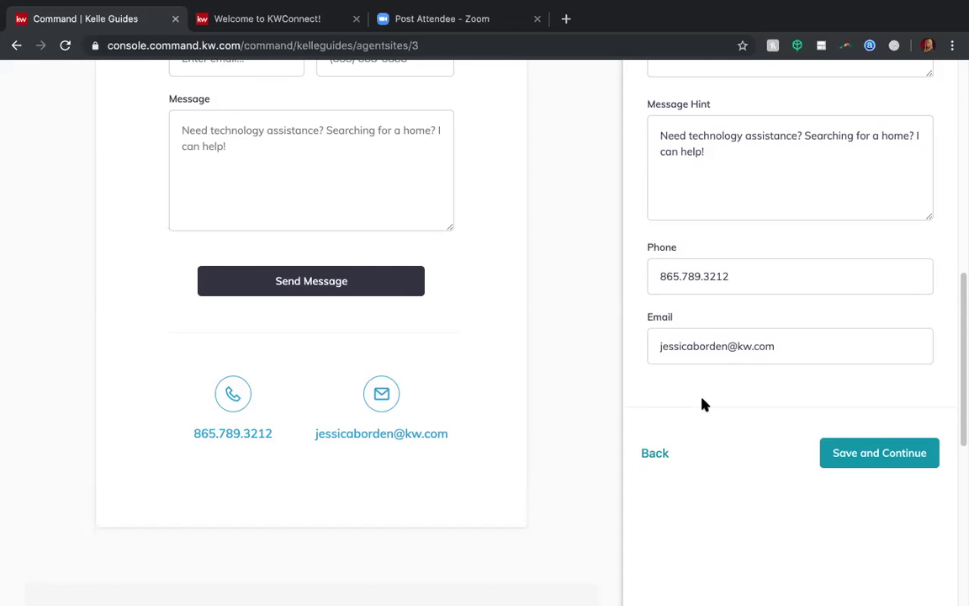
scroll(761, 455, up, 2)
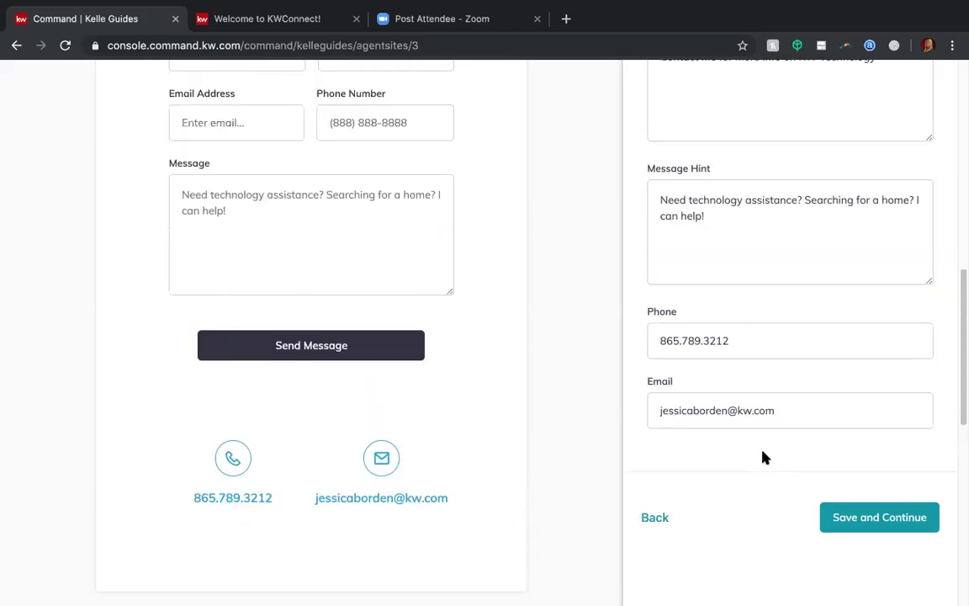
scroll(762, 457, down, 2)
click(858, 450)
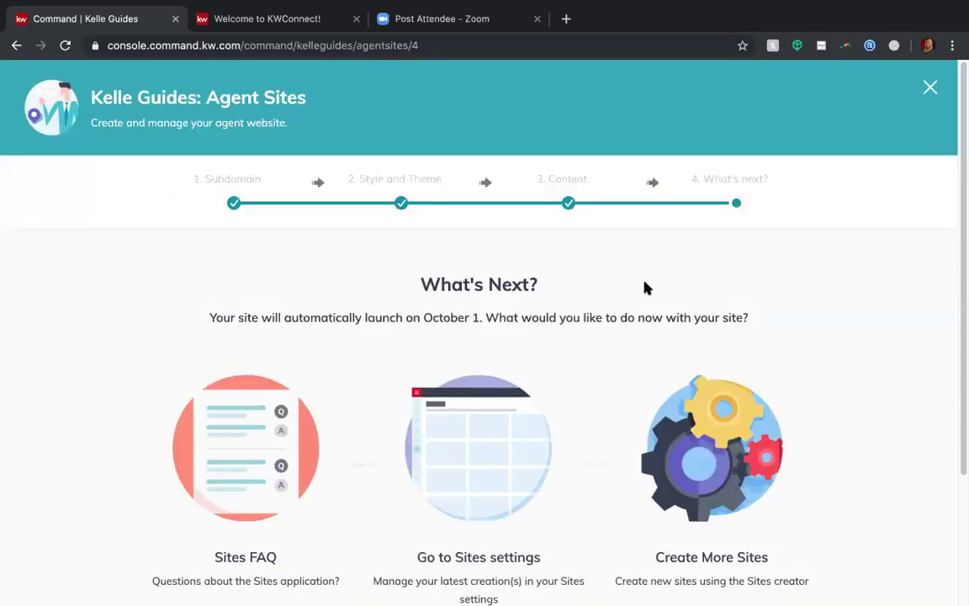
Look over the Sites FAQ, Sites settings and Create More Sites options, and close the Agent Sites guide
scroll(646, 288, down, 3)
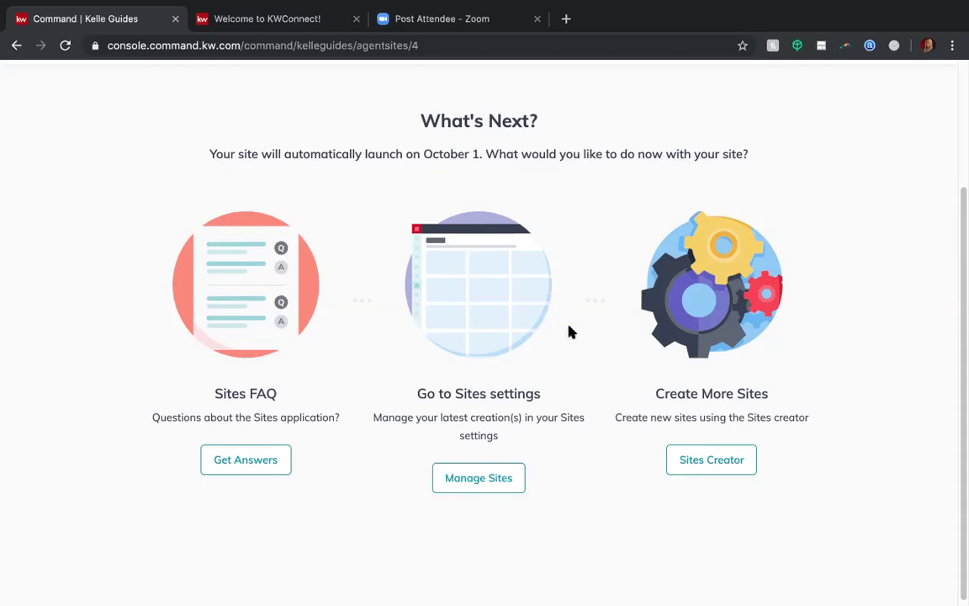
scroll(569, 329, up, 3)
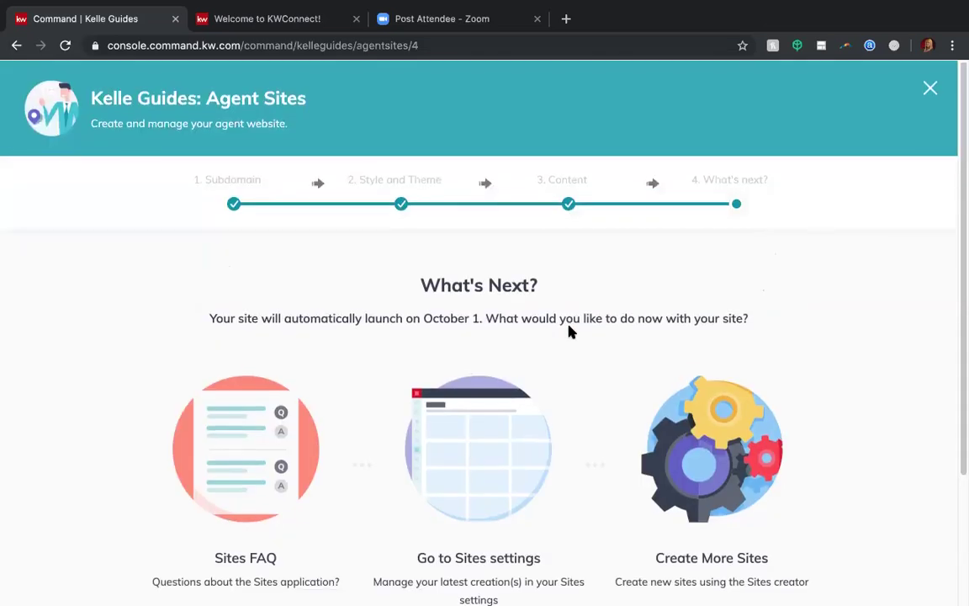
click(931, 90)
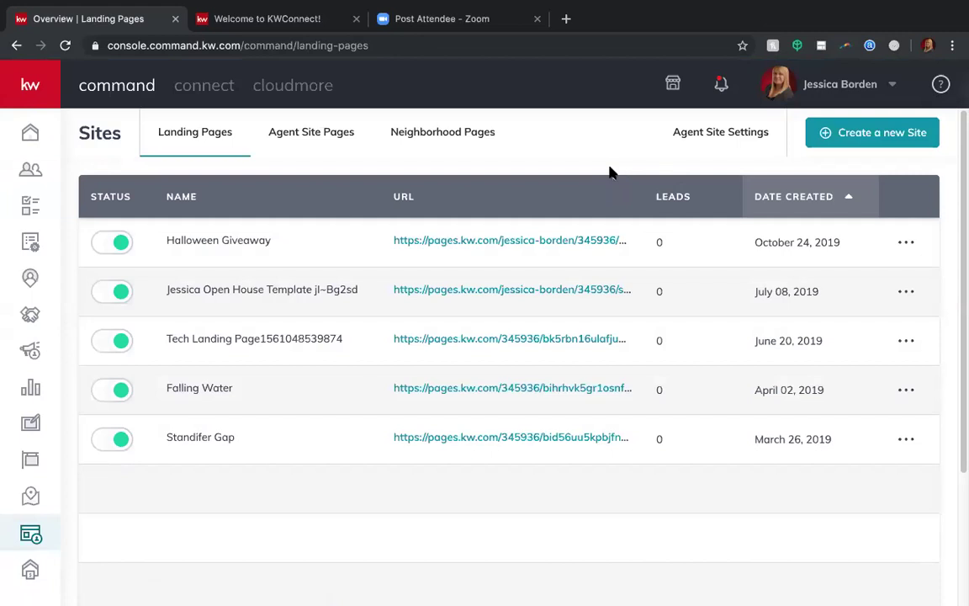
Open the Agent Site Pages list, preview the configured agent site and return to the list
click(316, 140)
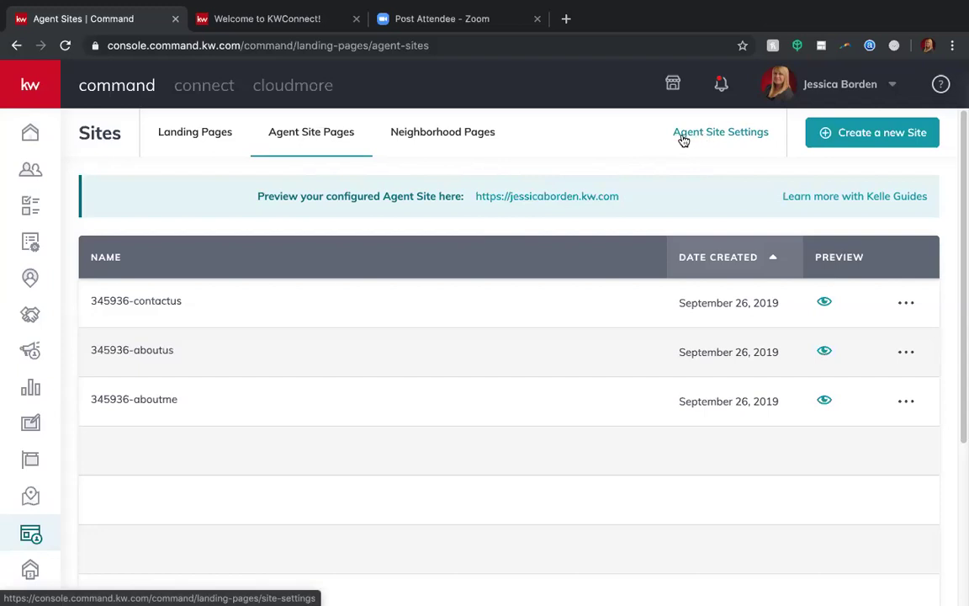
click(557, 200)
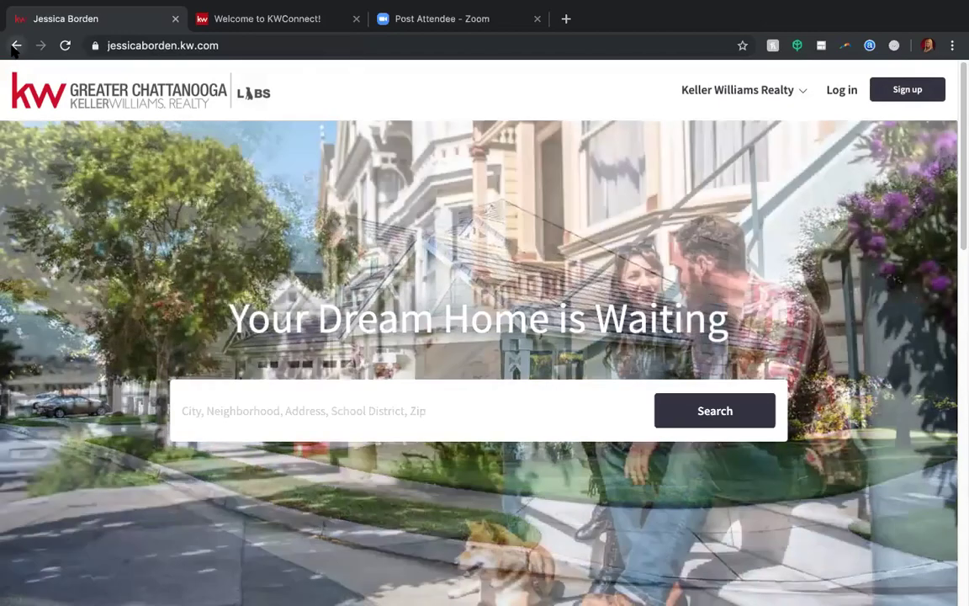
click(14, 49)
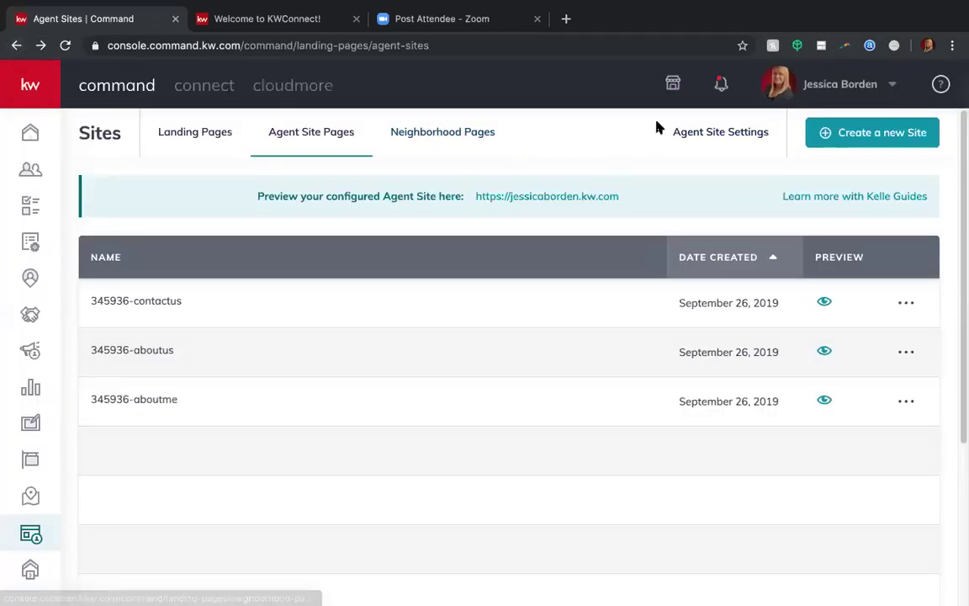
Review the Agent Site Settings, compare them with the Agent Site Pages list, and reopen the settings
click(719, 135)
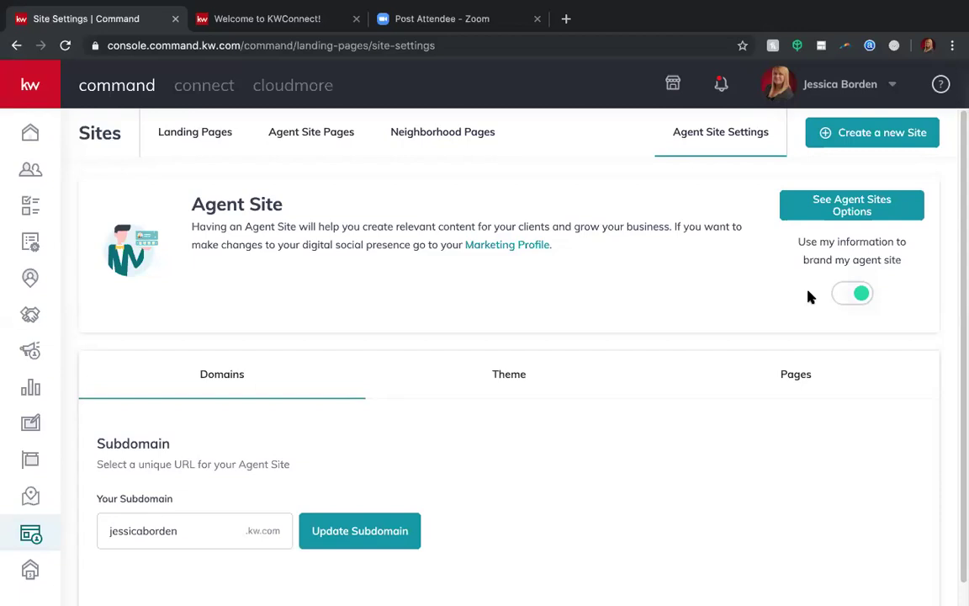
click(302, 133)
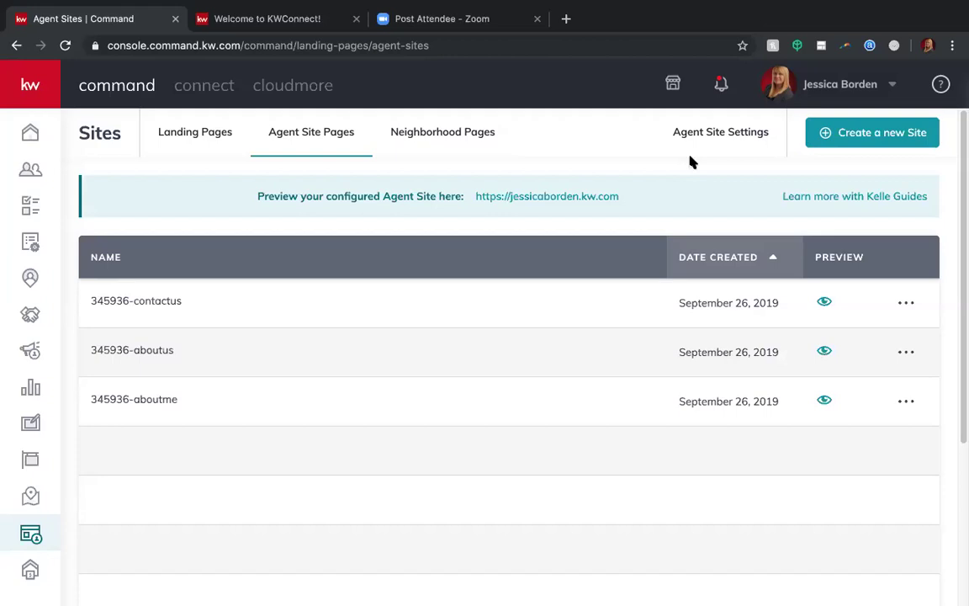
click(716, 132)
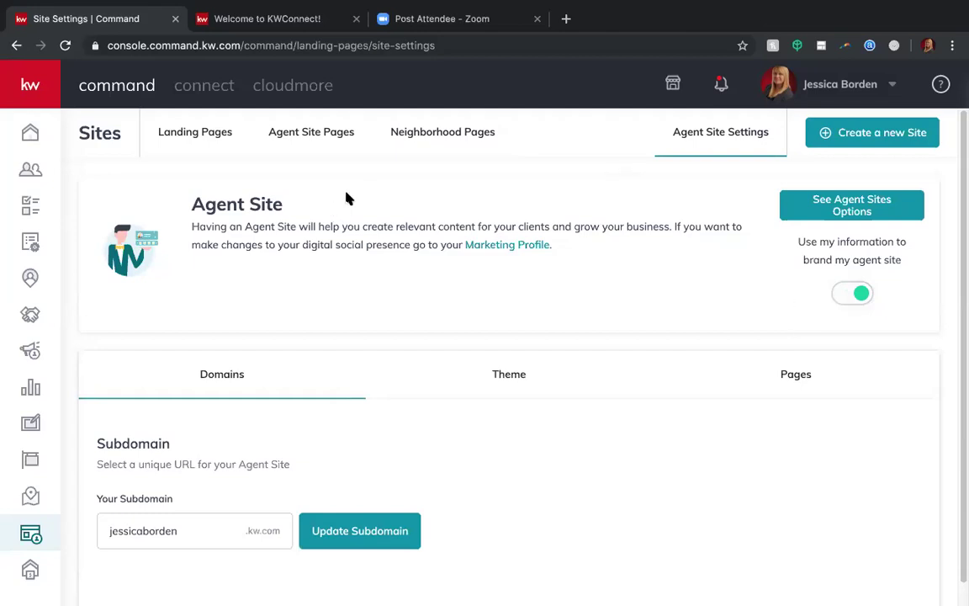
Look through the Neighborhood Pages list and return to the Agent Site Pages
click(465, 139)
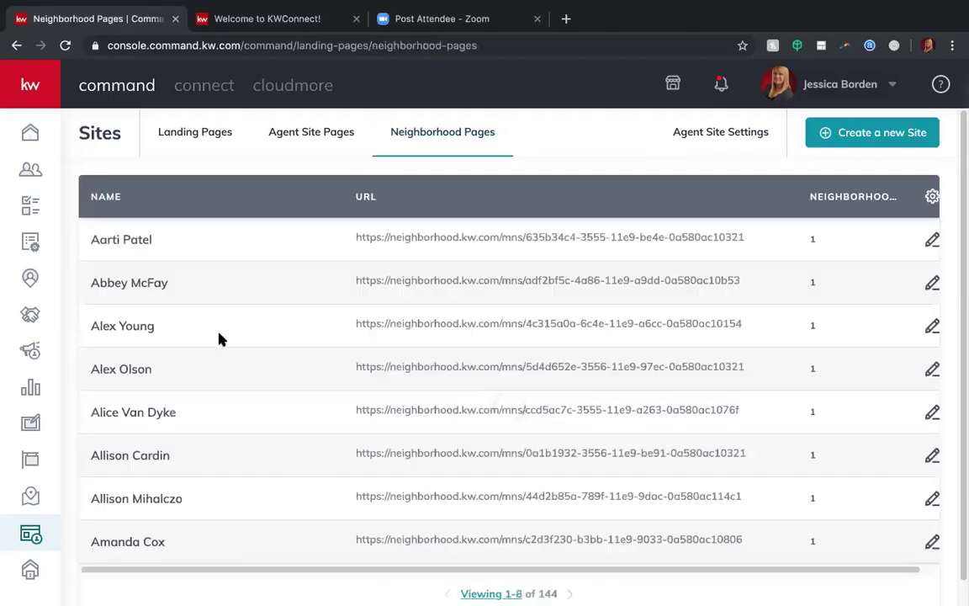
scroll(212, 316, down, 1)
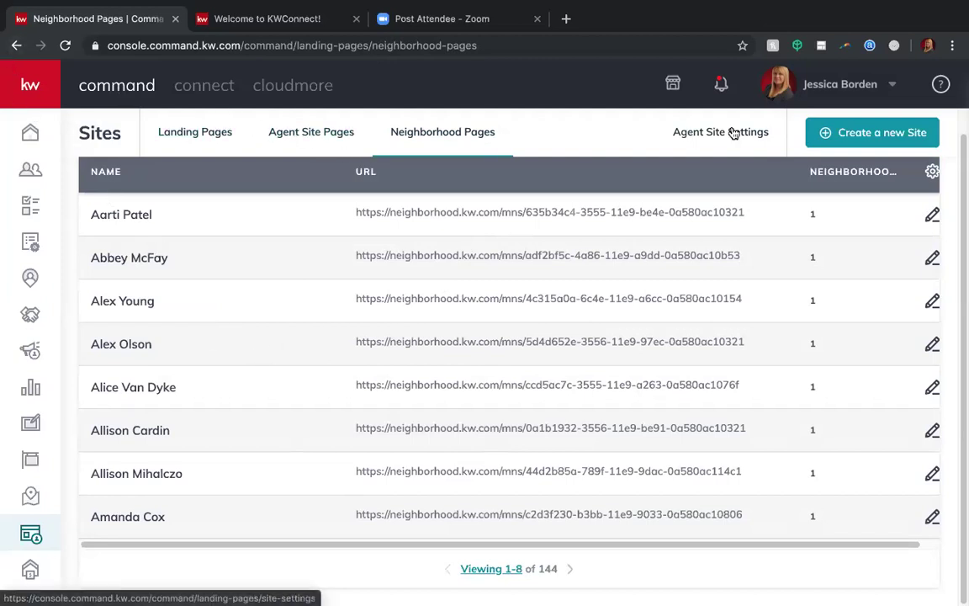
click(316, 143)
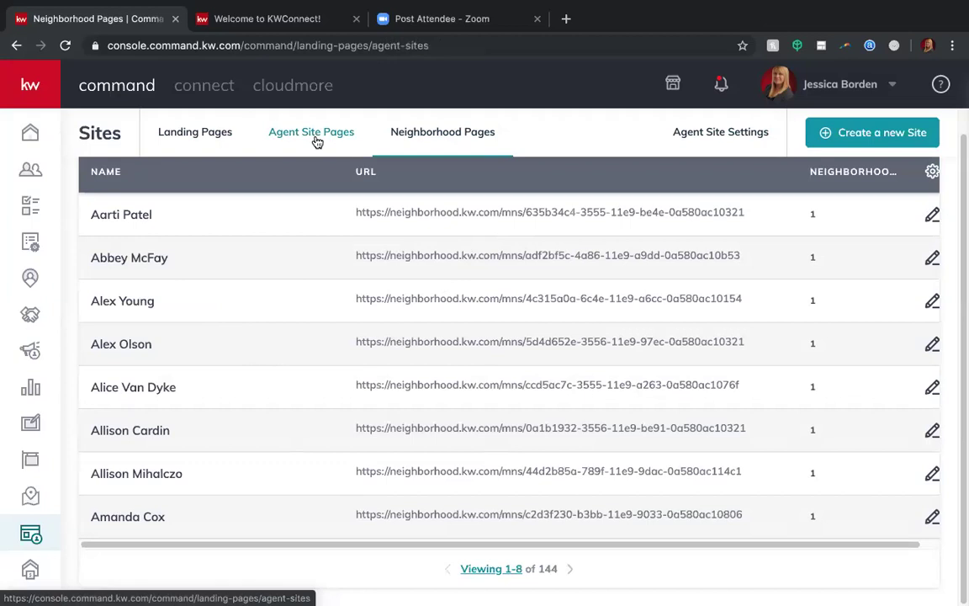